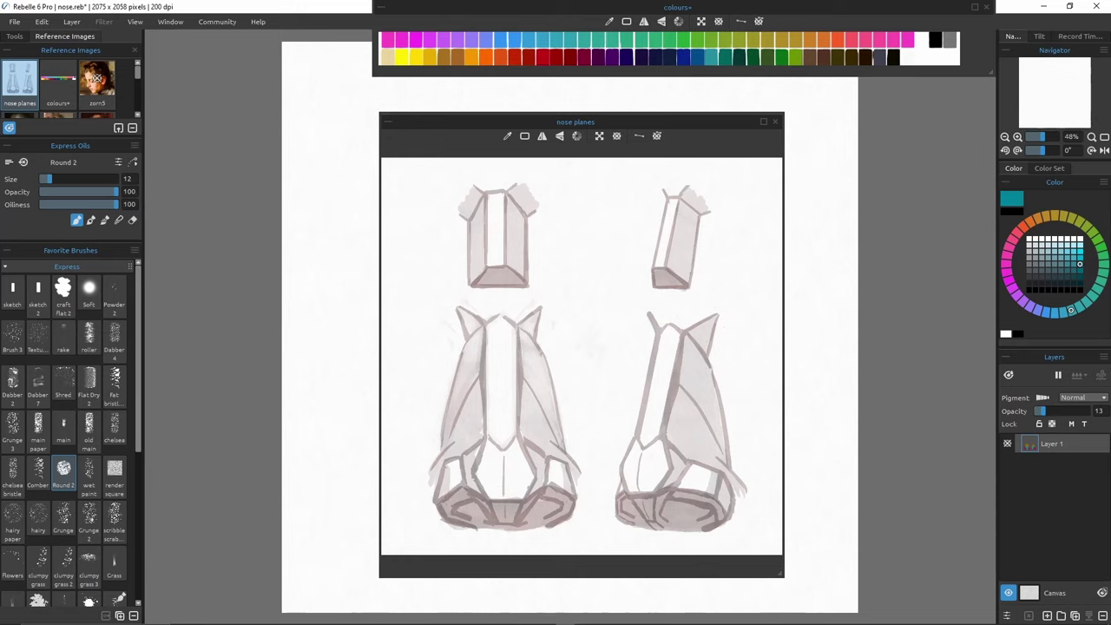
Overlay the nose planes reference on the canvas as a tracing guide and close its reference window.
{"action": "left_click", "coordinate": [616, 136]}
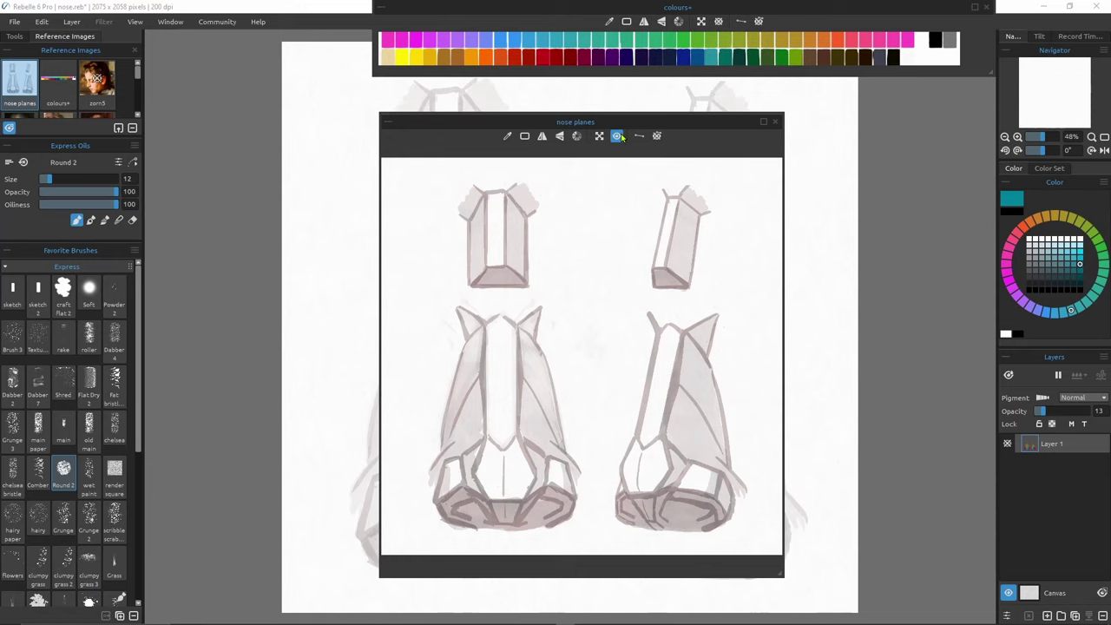
{"action": "left_click", "coordinate": [775, 122]}
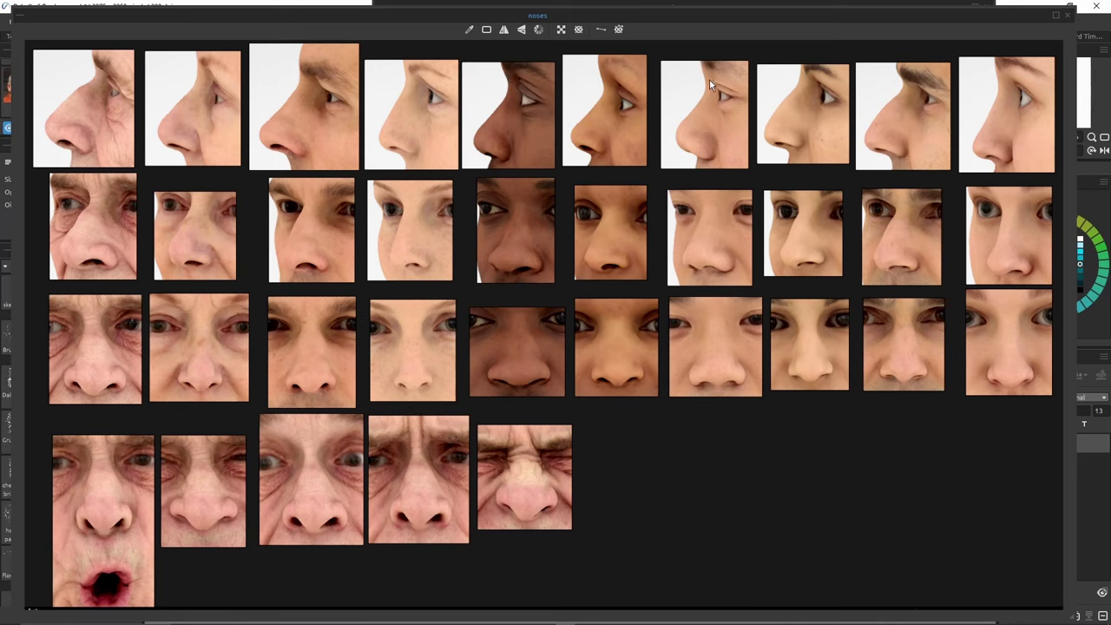
Examine the profile, three-quarter and front-view photos on the noses reference board, comparing nose shapes and nostrils.
{"action": "left_click", "coordinate": [806, 76]}
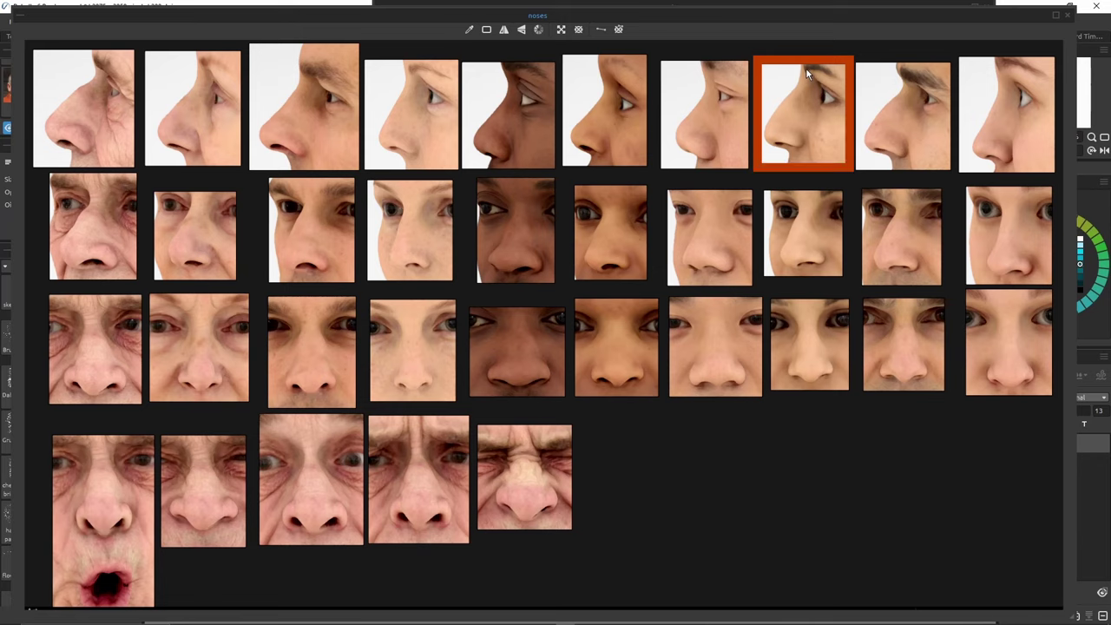
{"action": "left_click", "coordinate": [912, 81]}
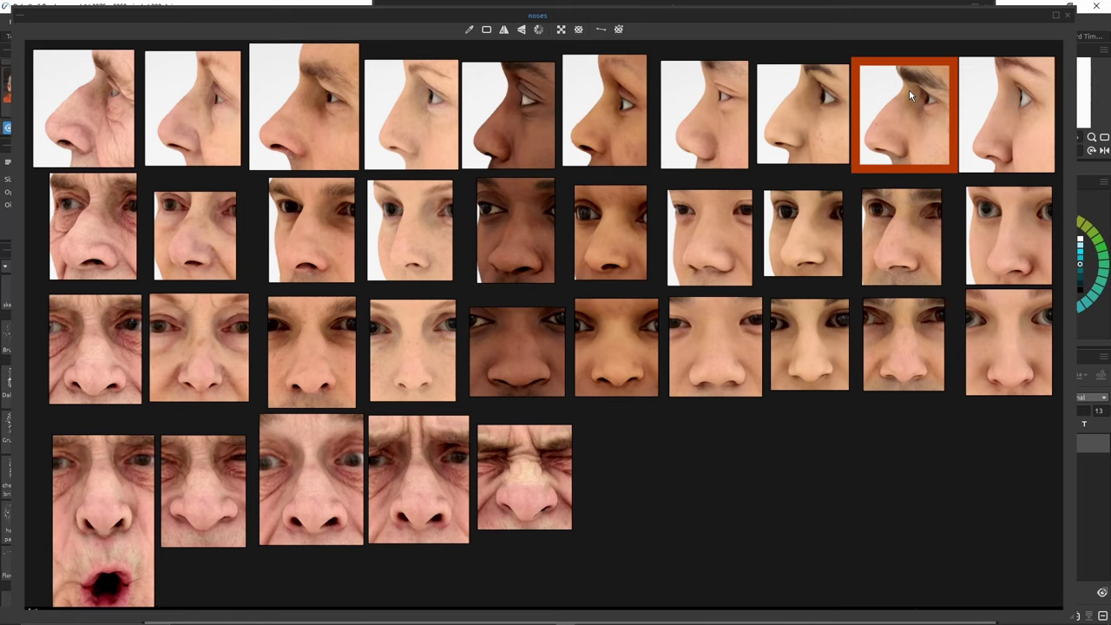
{"action": "key", "text": "Escape"}
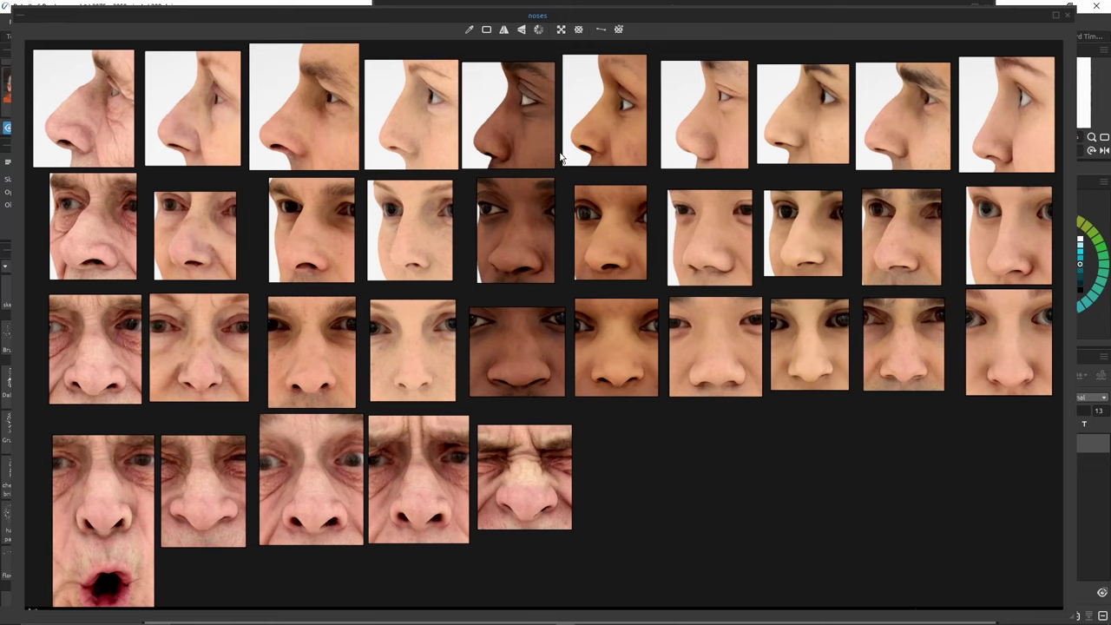
{"action": "left_click", "coordinate": [664, 163]}
{"action": "scroll", "coordinate": [176, 390], "scroll_direction": "up", "scroll_amount": 5}
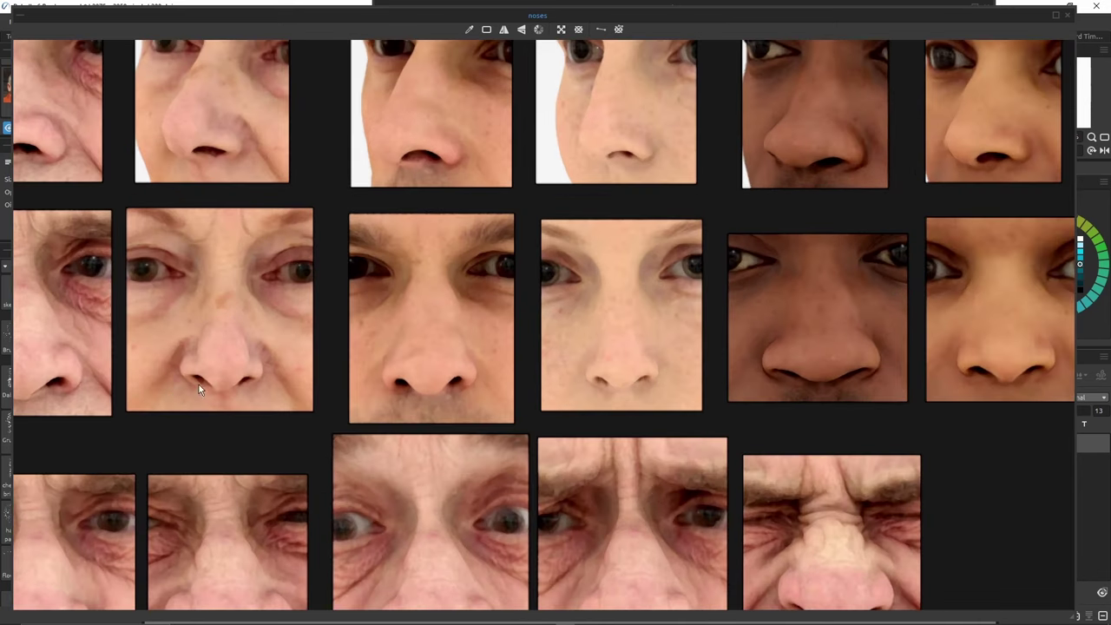
{"action": "left_click", "coordinate": [194, 375]}
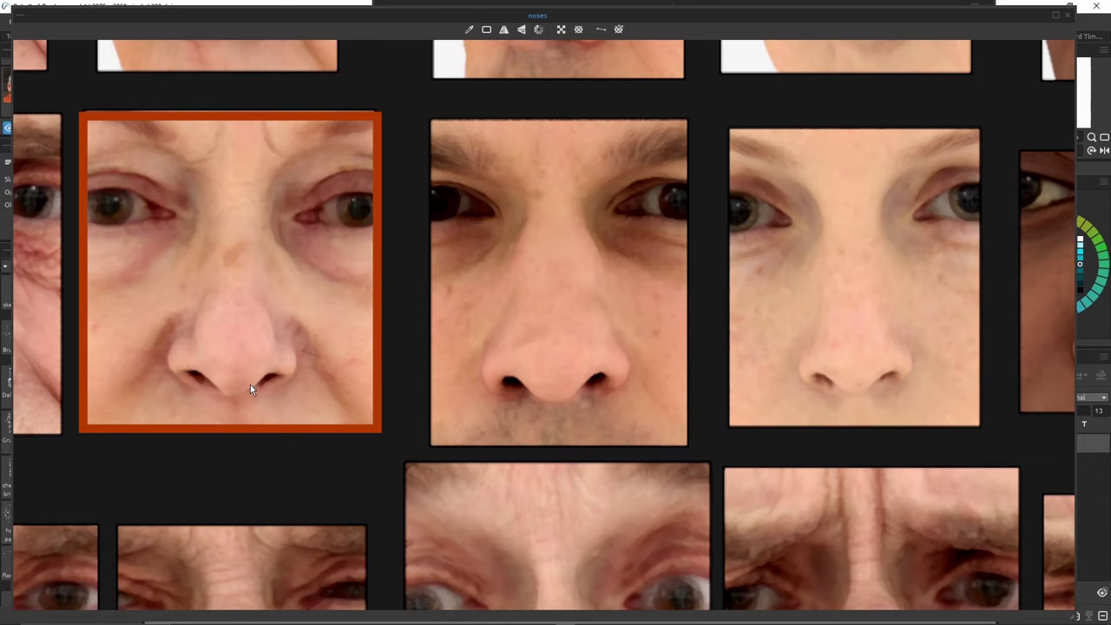
{"action": "scroll", "coordinate": [319, 362], "scroll_direction": "down", "scroll_amount": 10}
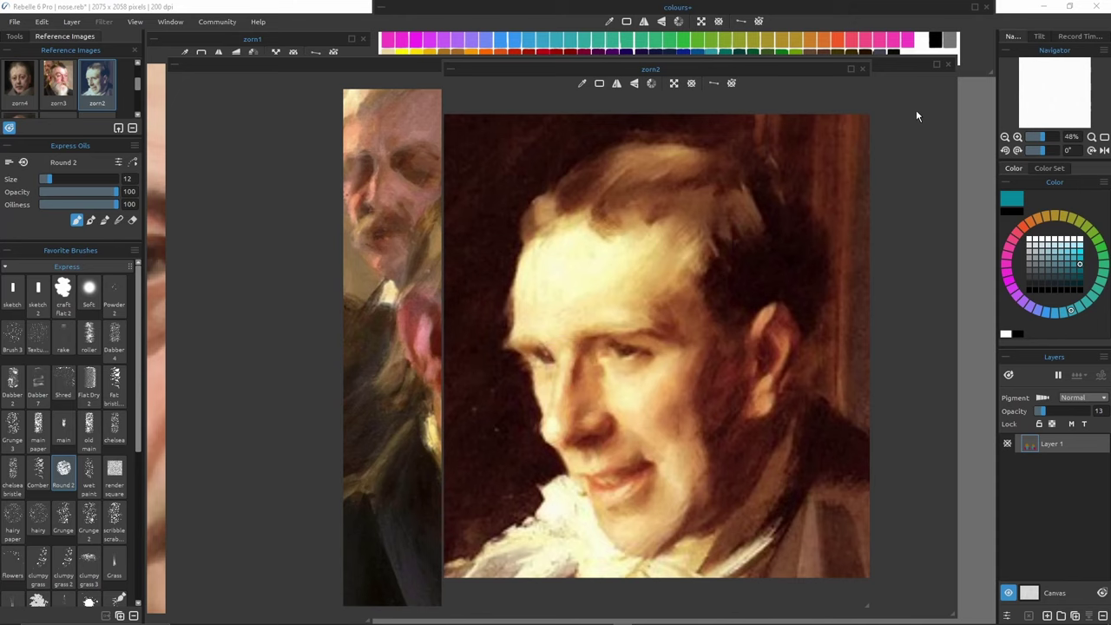
Close the zorn2, zorn3, zorn4 and zorn5 reference windows.
{"action": "left_click", "coordinate": [862, 68]}
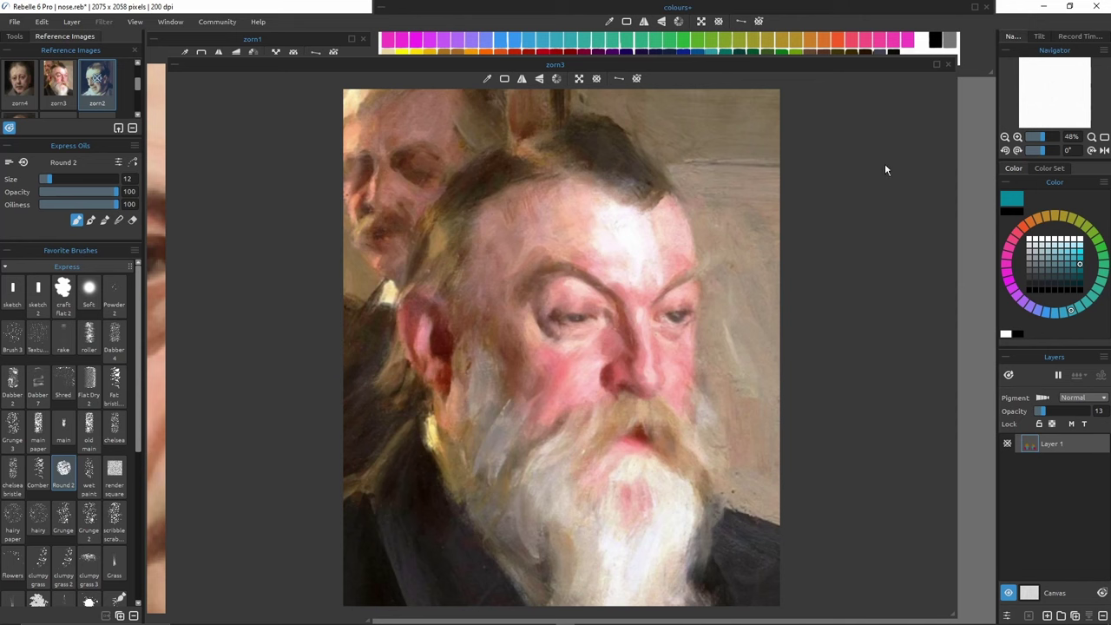
{"action": "left_click", "coordinate": [949, 65]}
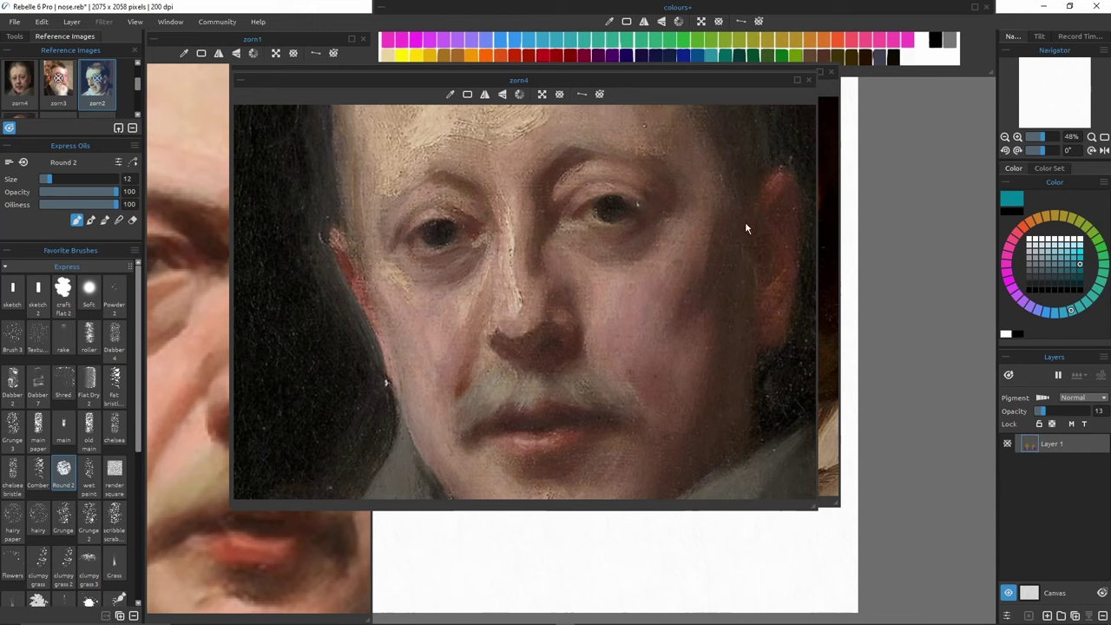
{"action": "left_click", "coordinate": [808, 80]}
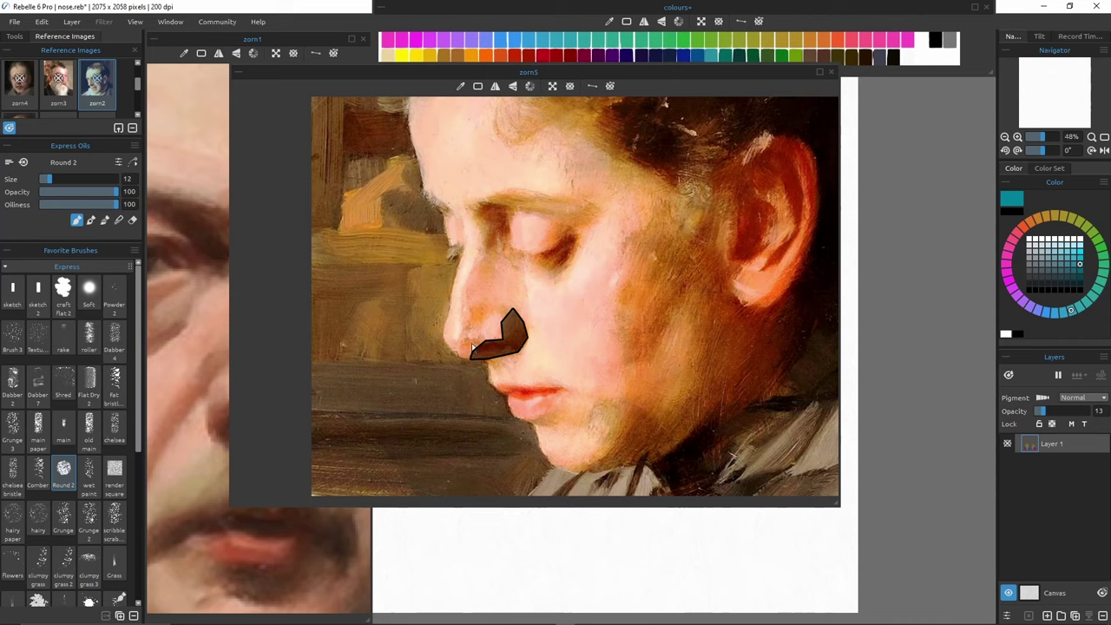
{"action": "key", "text": "ctrl+z"}
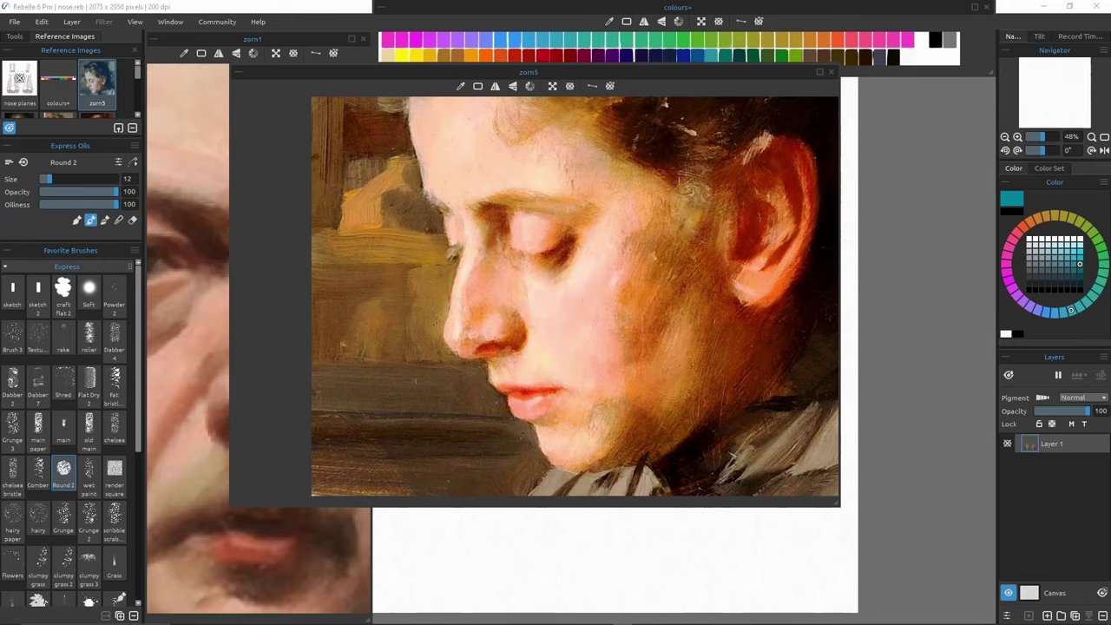
{"action": "left_click", "coordinate": [830, 72]}
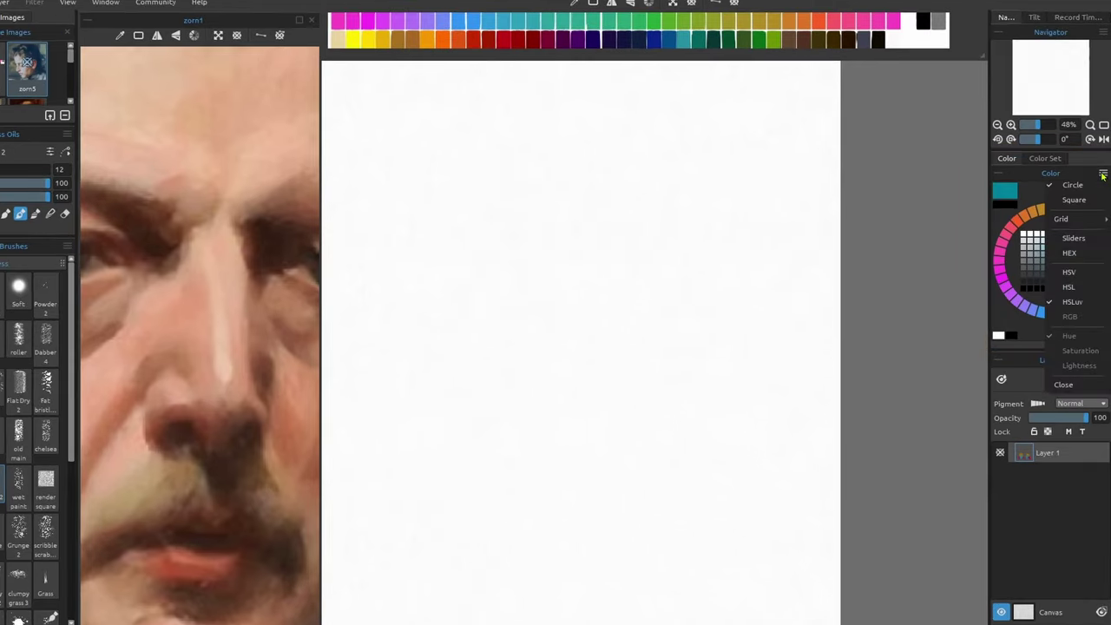
Review the colour wheel's display options, including the available grid sizes, without changing them.
{"action": "left_click", "coordinate": [1100, 185]}
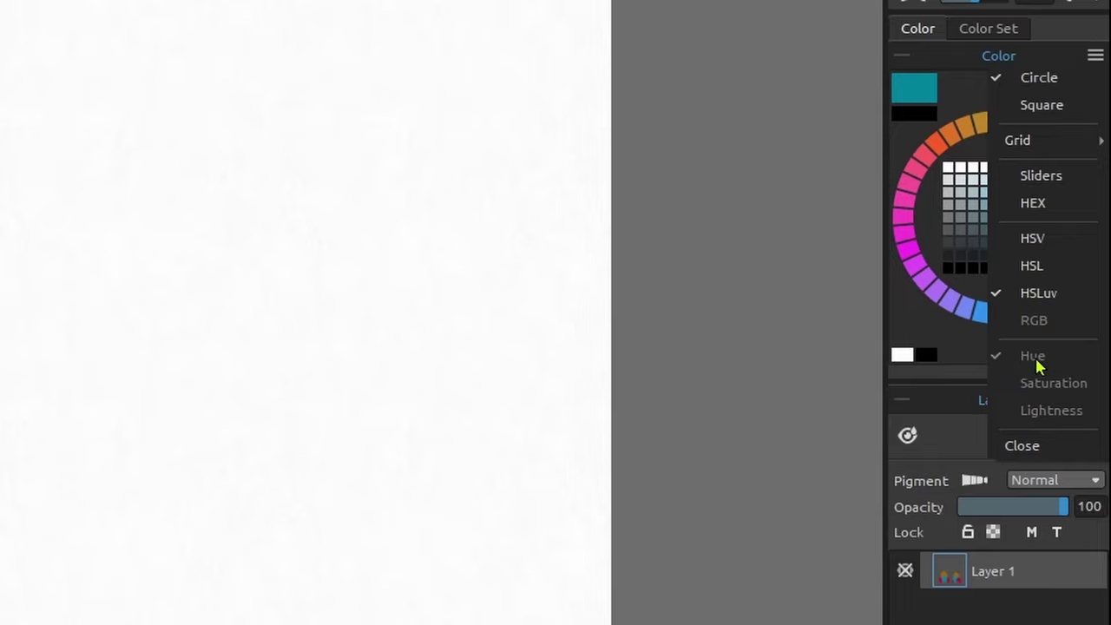
{"action": "mouse_move", "coordinate": [1038, 149]}
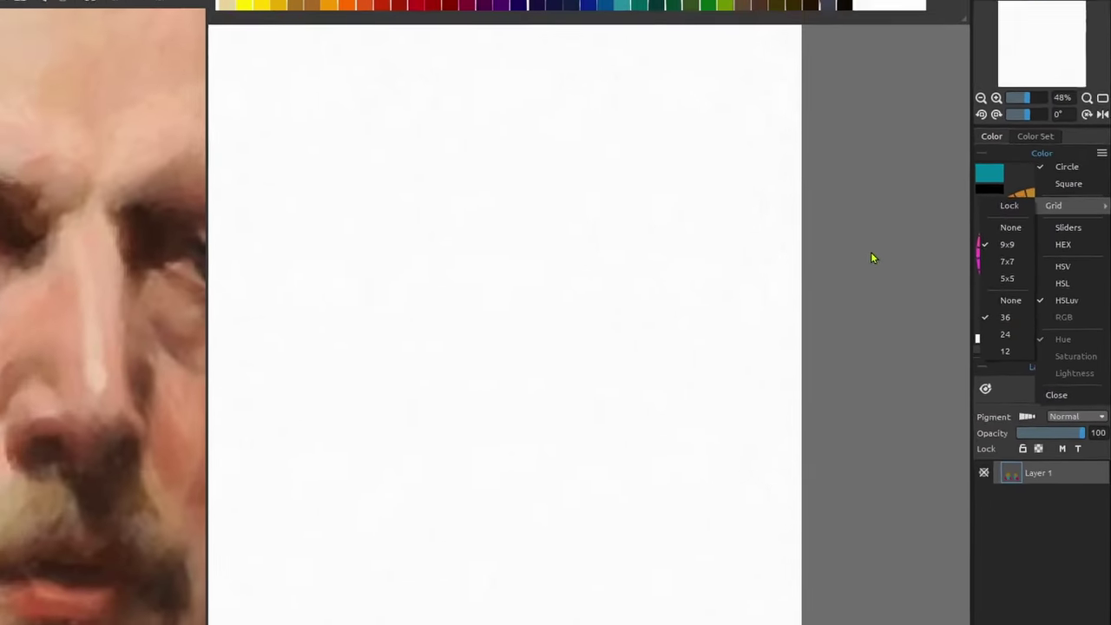
{"action": "left_click", "coordinate": [870, 257]}
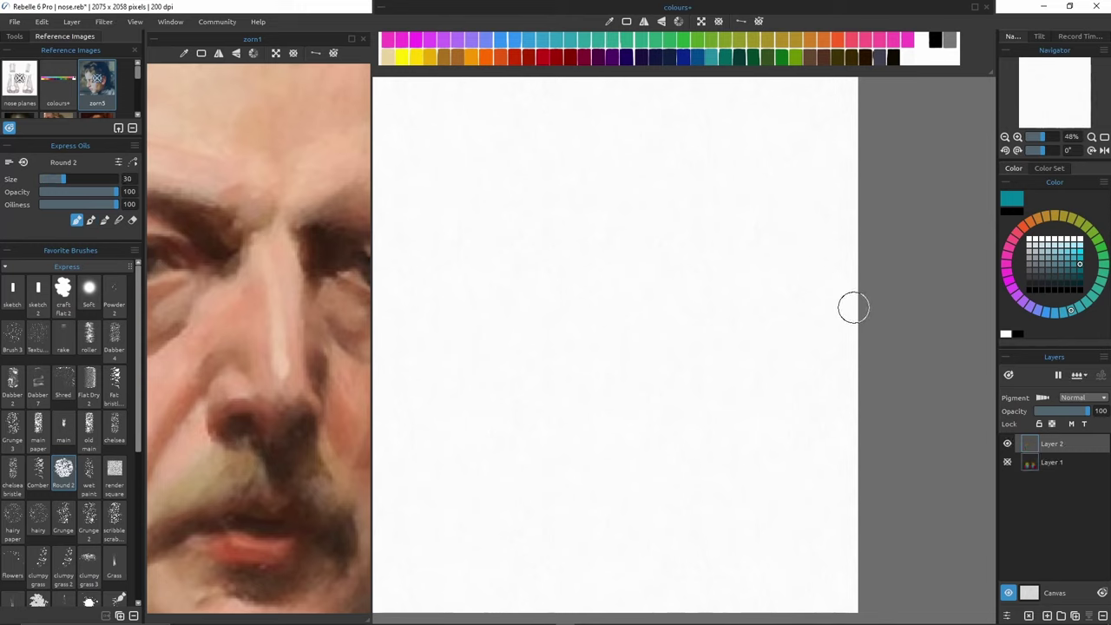
Paint three adjoining swatches on Layer 2 that go from saturated teal through blue-grey to near-neutral grey.
{"action": "left_click", "coordinate": [1066, 264]}
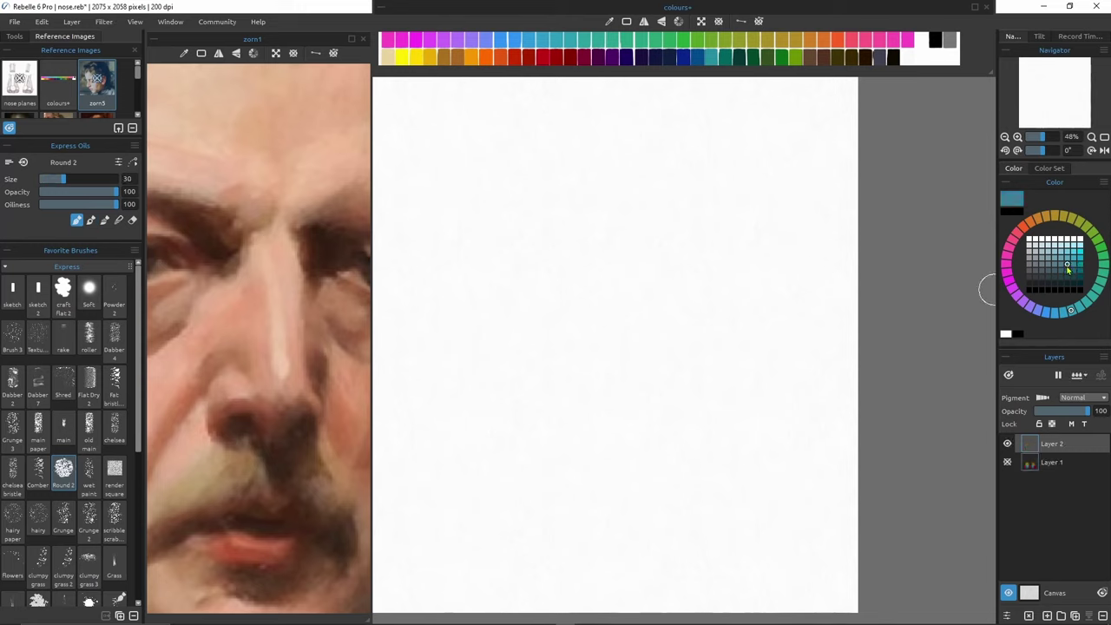
{"action": "mouse_move", "coordinate": [779, 278]}
{"action": "left_mouse_down"}
{"action": "mouse_move", "coordinate": [746, 303]}
{"action": "mouse_move", "coordinate": [768, 295]}
{"action": "left_mouse_up"}
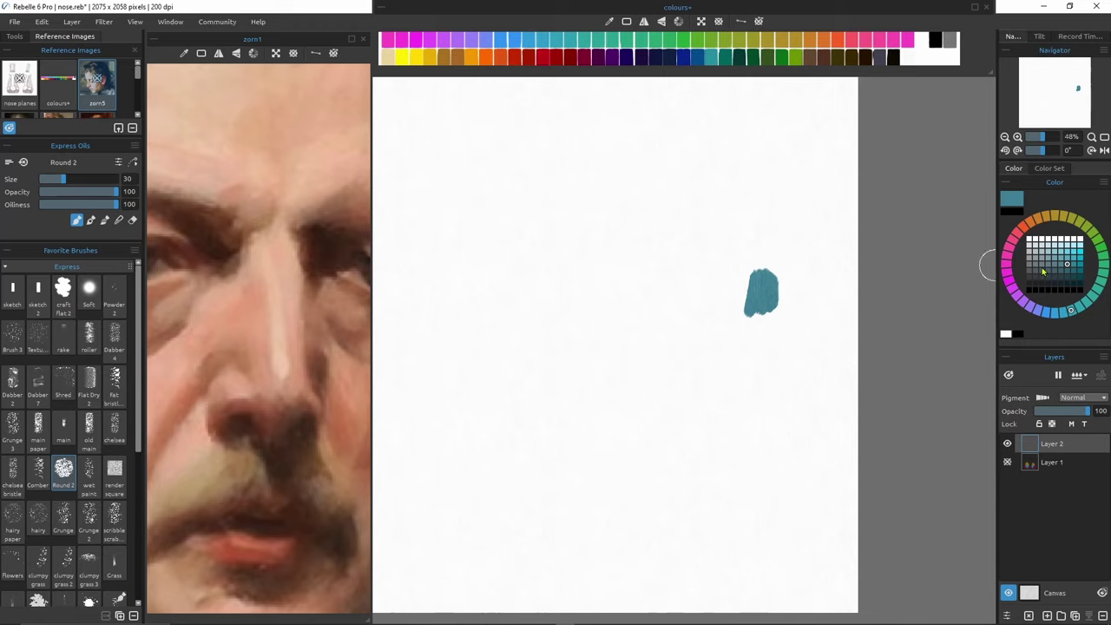
{"action": "left_click", "coordinate": [1047, 266]}
{"action": "mouse_move", "coordinate": [712, 273]}
{"action": "left_mouse_down"}
{"action": "mouse_move", "coordinate": [724, 300]}
{"action": "mouse_move", "coordinate": [746, 282]}
{"action": "left_mouse_up"}
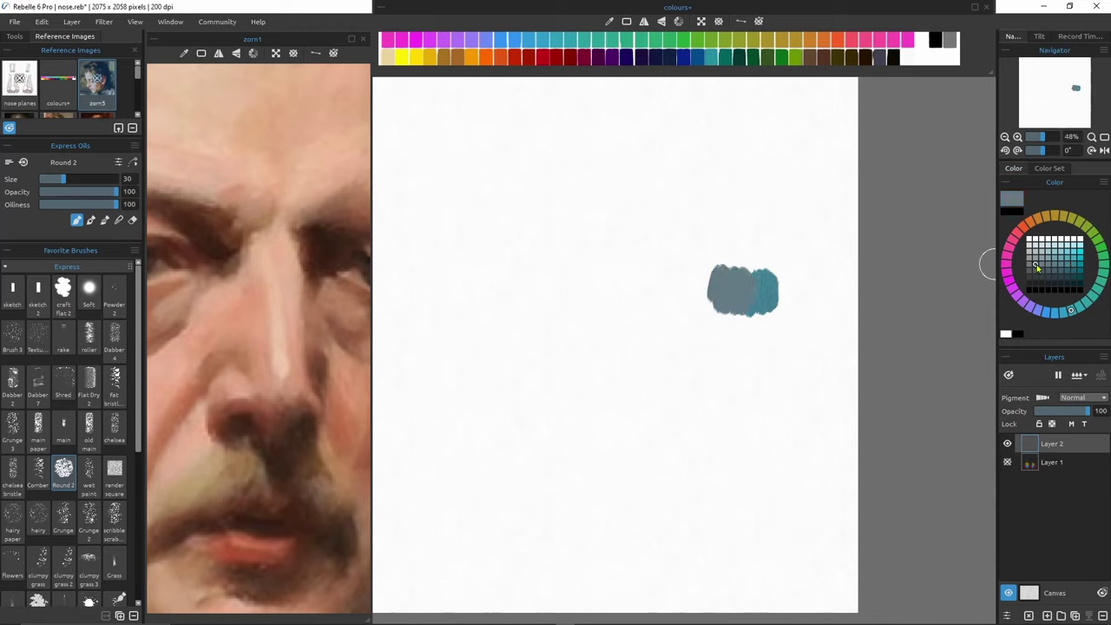
{"action": "left_click", "coordinate": [1034, 264]}
{"action": "left_click_drag", "start_coordinate": [687, 275], "coordinate": [710, 306]}
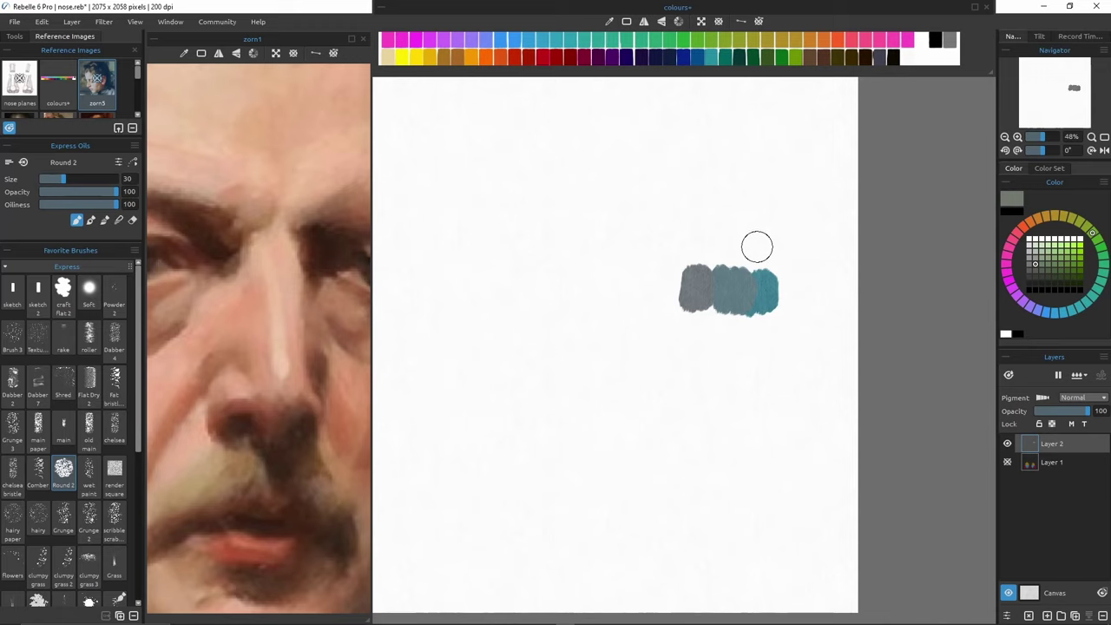
Paint a row of swatches from neutral grey to saturated green above the blue ones, and clear the layer.
{"action": "mouse_move", "coordinate": [757, 259]}
{"action": "left_mouse_down"}
{"action": "mouse_move", "coordinate": [757, 241]}
{"action": "mouse_move", "coordinate": [765, 256]}
{"action": "left_mouse_up"}
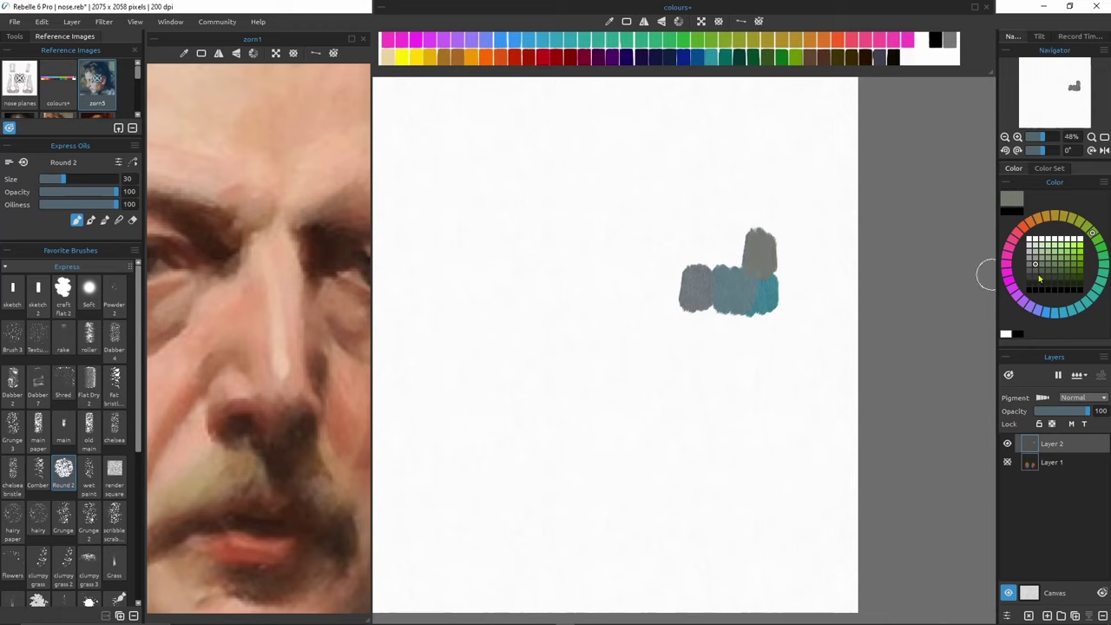
{"action": "mouse_move", "coordinate": [725, 250]}
{"action": "left_mouse_down"}
{"action": "mouse_move", "coordinate": [723, 236]}
{"action": "mouse_move", "coordinate": [737, 251]}
{"action": "mouse_move", "coordinate": [746, 243]}
{"action": "mouse_move", "coordinate": [686, 249]}
{"action": "mouse_move", "coordinate": [694, 234]}
{"action": "mouse_move", "coordinate": [716, 234]}
{"action": "left_mouse_up"}
{"action": "left_click", "coordinate": [1066, 264]}
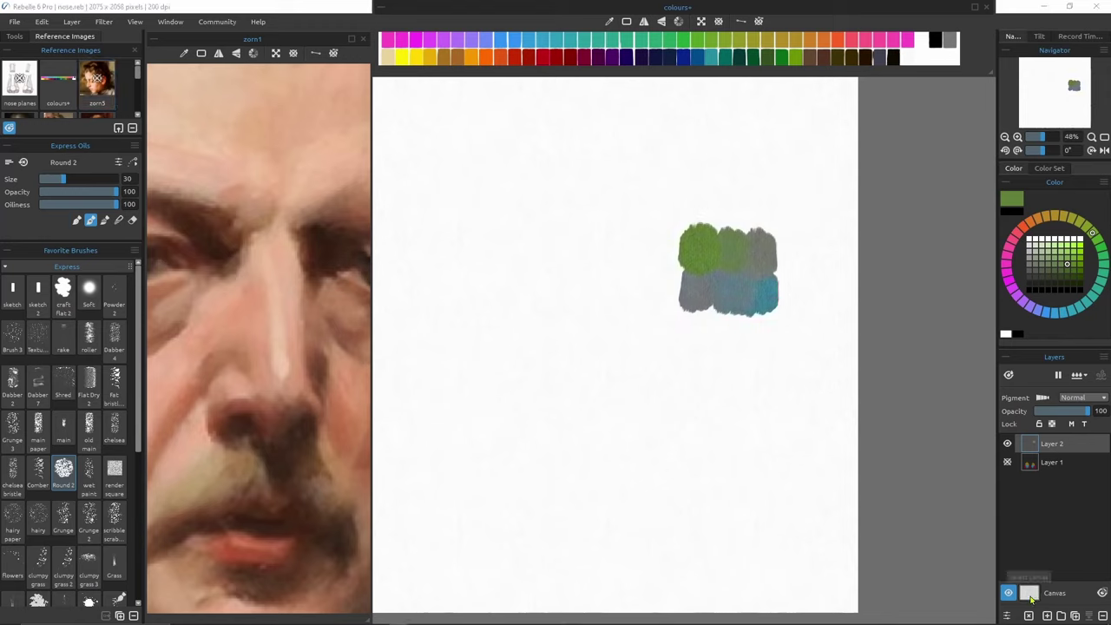
{"action": "left_click", "coordinate": [1029, 615]}
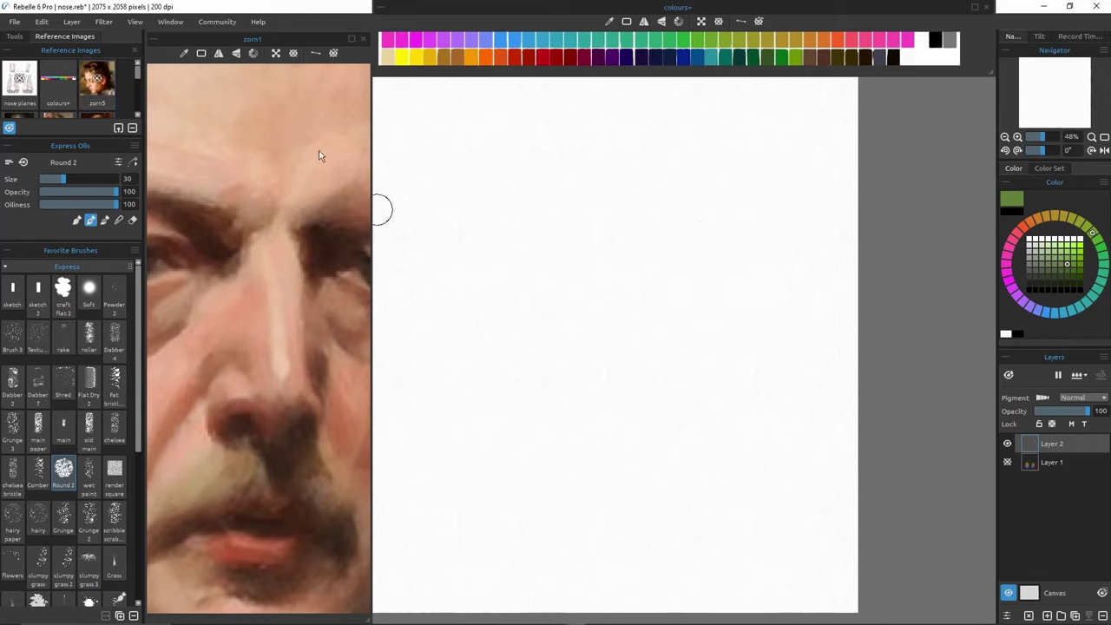
Open the three black-and-white portrait reference photos beside the canvas.
{"action": "left_click_drag", "start_coordinate": [139, 75], "coordinate": [142, 105]}
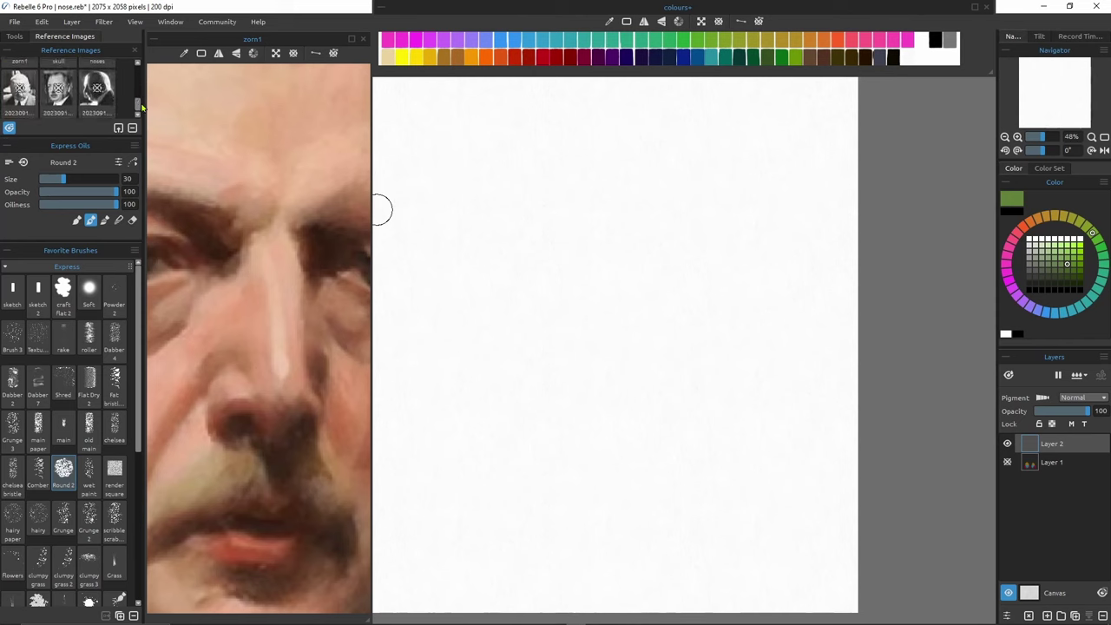
{"action": "double_click", "coordinate": [19, 87]}
{"action": "double_click", "coordinate": [58, 87]}
{"action": "double_click", "coordinate": [95, 87]}
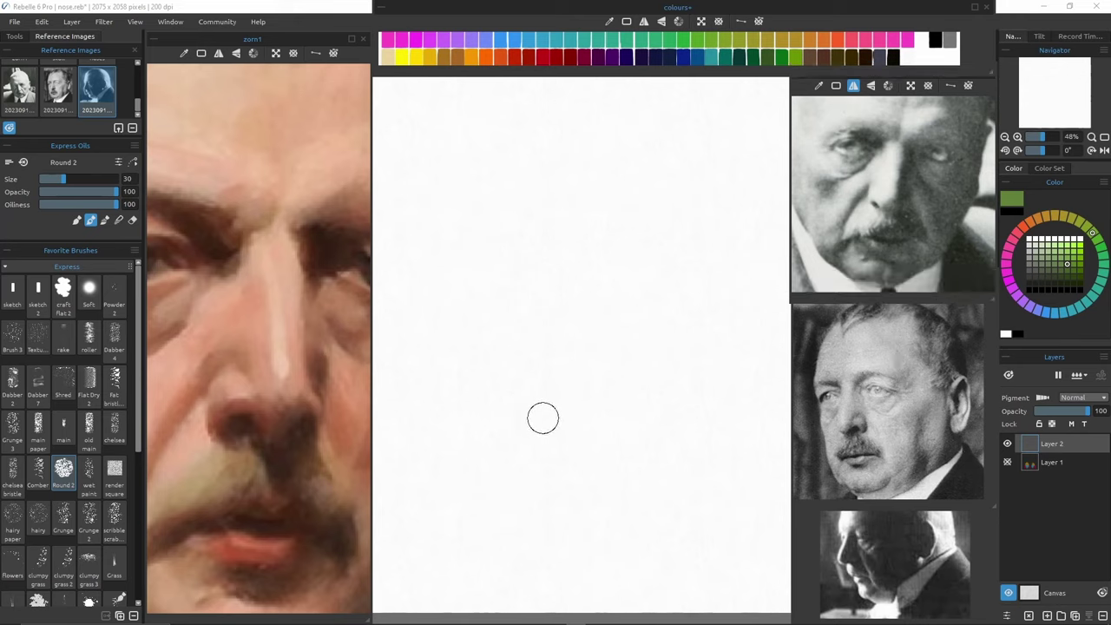
Block in a large light-peach skin-tone patch on Layer 2 using the main brush enlarged to size 60.
{"action": "left_click", "coordinate": [64, 427]}
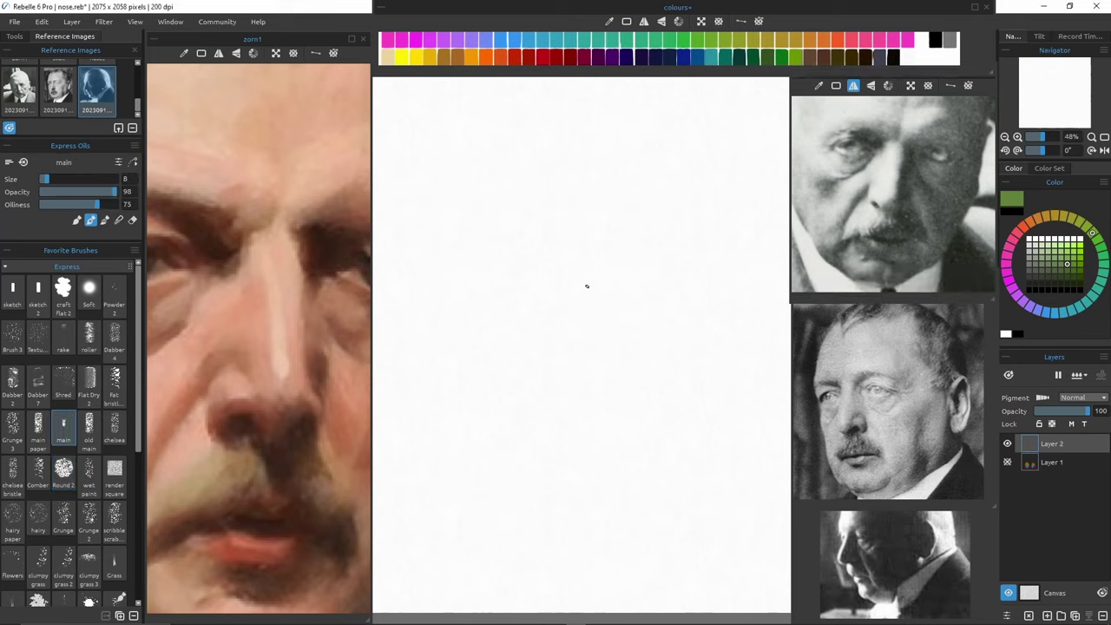
{"action": "key", "text": "bracketright"}
{"action": "key", "text": "bracketright"}
{"action": "key", "text": "bracketright"}
{"action": "key", "text": "bracketright"}
{"action": "left_click", "coordinate": [1046, 216]}
{"action": "left_click", "coordinate": [1054, 251]}
{"action": "left_click_drag", "start_coordinate": [538, 248], "coordinate": [531, 381]}
{"action": "key", "text": "bracketright"}
{"action": "key", "text": "bracketright"}
{"action": "mouse_move", "coordinate": [572, 269]}
{"action": "left_mouse_down"}
{"action": "mouse_move", "coordinate": [511, 384]}
{"action": "mouse_move", "coordinate": [547, 199]}
{"action": "mouse_move", "coordinate": [590, 355]}
{"action": "mouse_move", "coordinate": [486, 434]}
{"action": "mouse_move", "coordinate": [601, 454]}
{"action": "mouse_move", "coordinate": [569, 490]}
{"action": "left_mouse_up"}
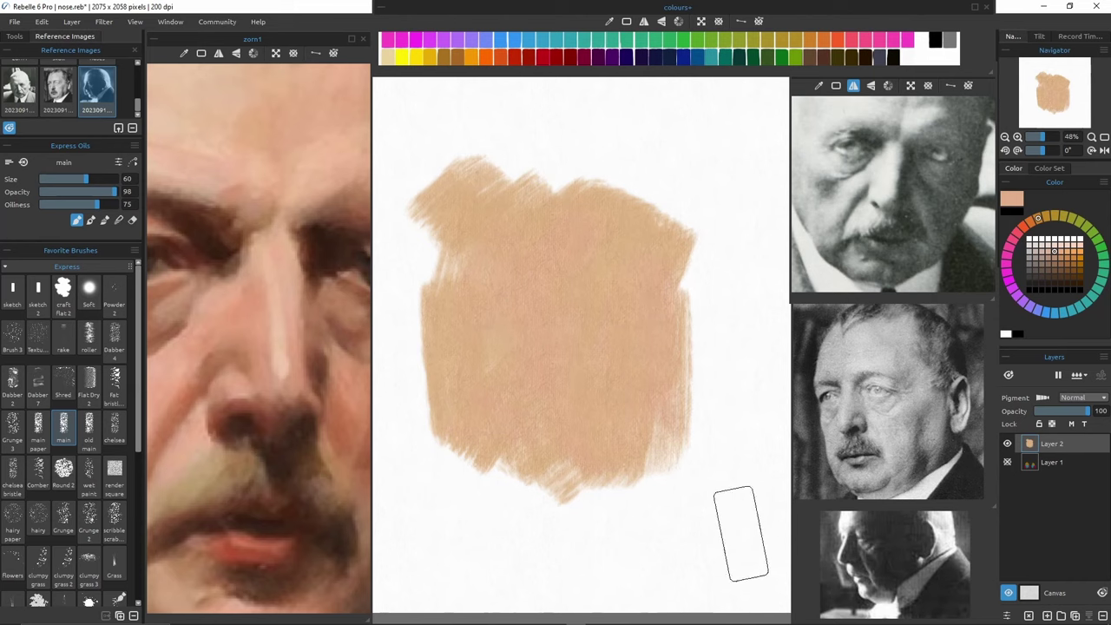
Extend the skin-tone patch along its lower edge and both sides with broad strokes.
{"action": "mouse_move", "coordinate": [504, 508]}
{"action": "left_mouse_down"}
{"action": "mouse_move", "coordinate": [525, 463]}
{"action": "mouse_move", "coordinate": [556, 486]}
{"action": "mouse_move", "coordinate": [624, 372]}
{"action": "mouse_move", "coordinate": [464, 482]}
{"action": "left_mouse_up"}
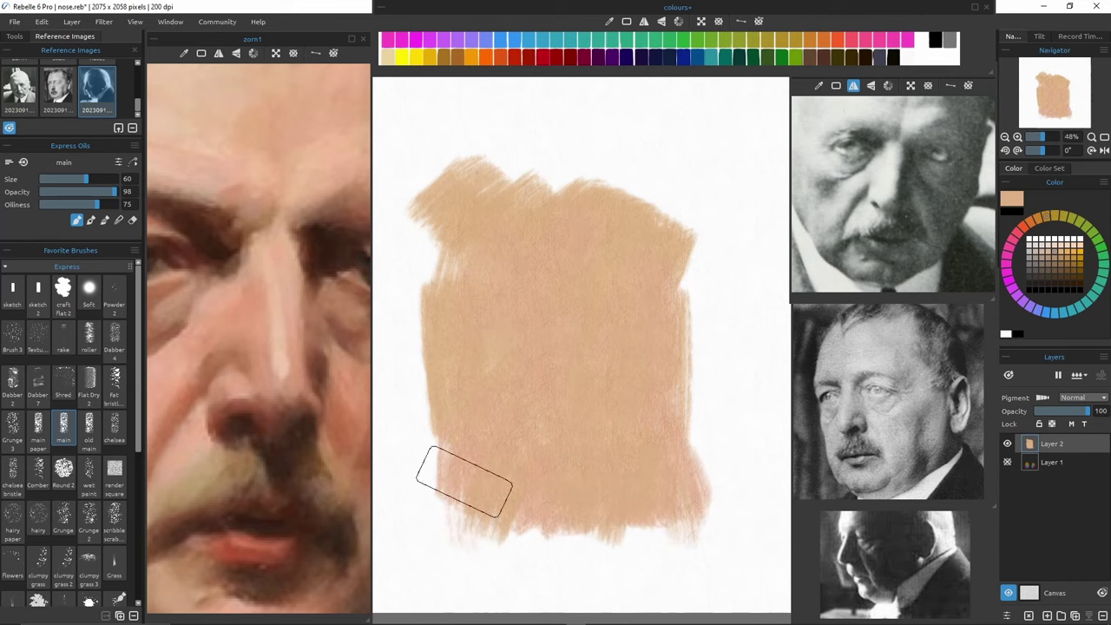
{"action": "left_click_drag", "start_coordinate": [444, 356], "coordinate": [434, 438]}
{"action": "left_click_drag", "start_coordinate": [650, 315], "coordinate": [681, 451]}
On a new layer, paint a darker brown brow band and the right eye-socket shadow with the brush at size 30.
{"action": "key", "text": "ctrl+shift+n"}
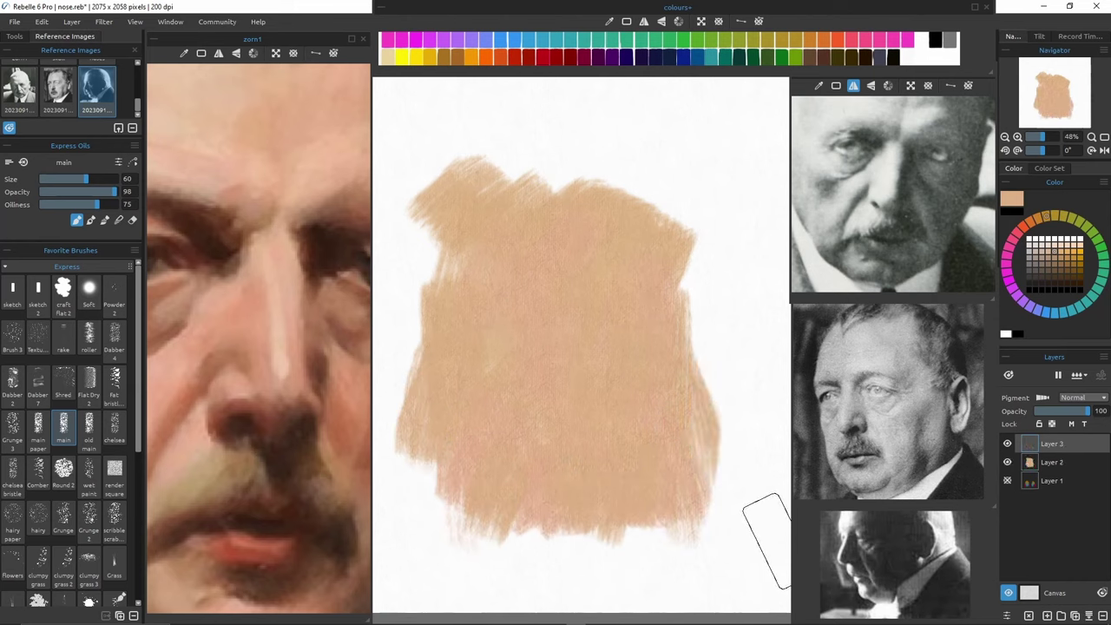
{"action": "left_click", "coordinate": [1054, 258]}
{"action": "left_click", "coordinate": [1038, 221]}
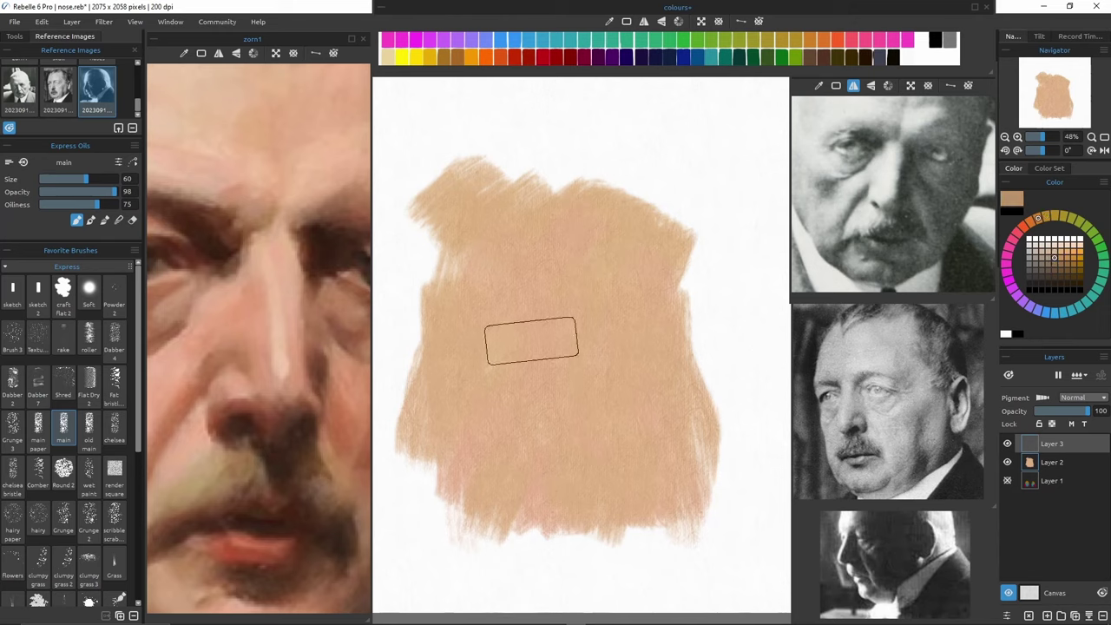
{"action": "key", "text": "bracketleft"}
{"action": "key", "text": "bracketleft"}
{"action": "key", "text": "bracketleft"}
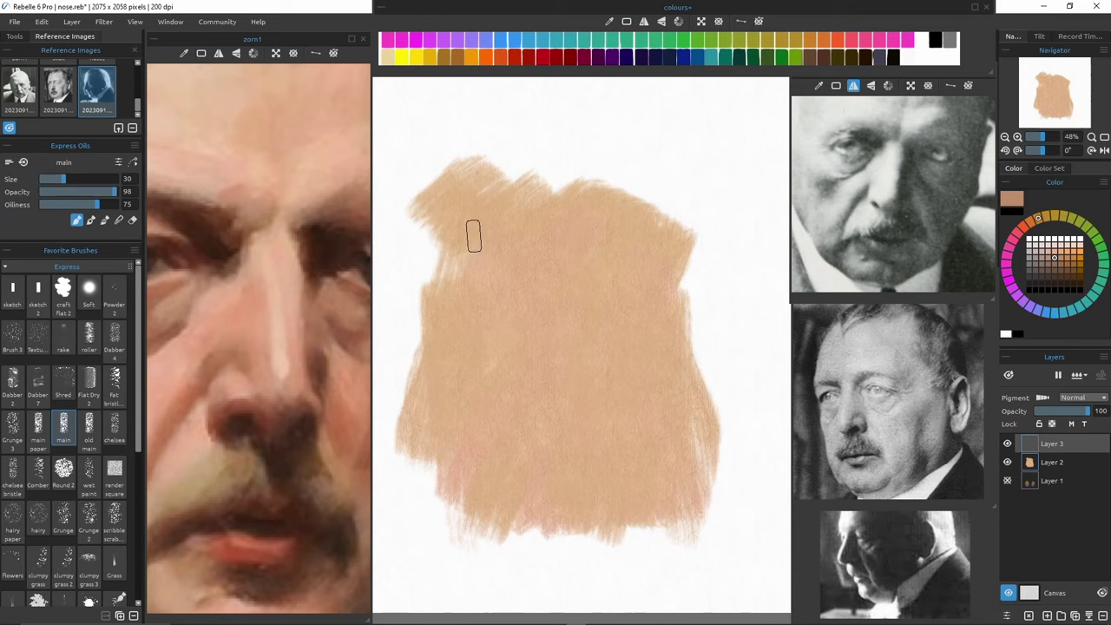
{"action": "mouse_move", "coordinate": [477, 227]}
{"action": "left_mouse_down"}
{"action": "mouse_move", "coordinate": [606, 268]}
{"action": "mouse_move", "coordinate": [650, 265]}
{"action": "left_mouse_up"}
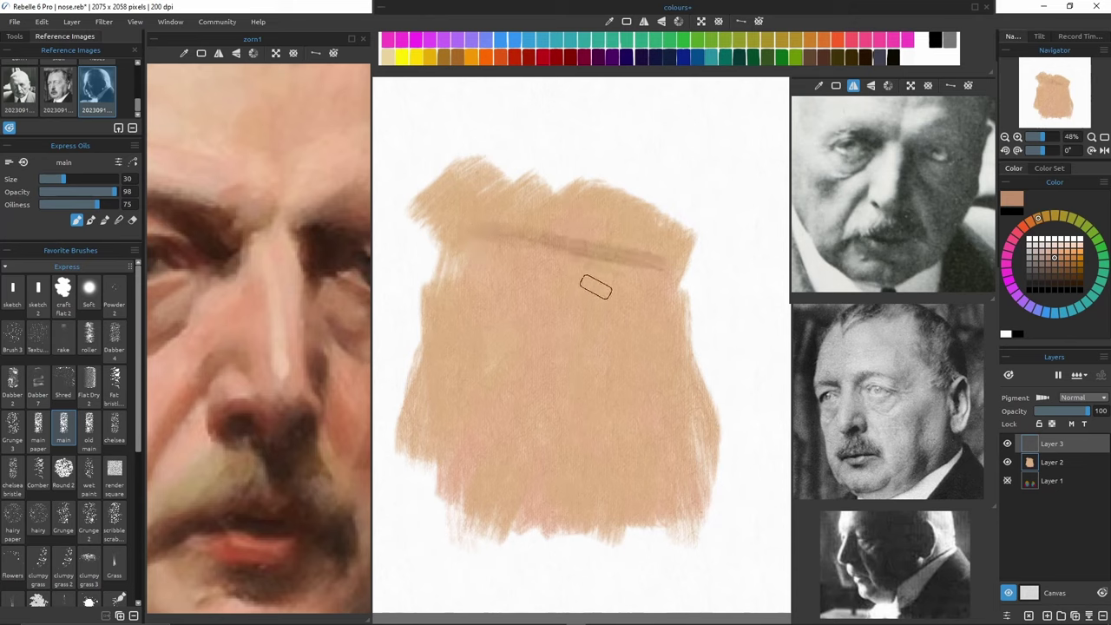
{"action": "mouse_move", "coordinate": [605, 251]}
{"action": "left_mouse_down"}
{"action": "mouse_move", "coordinate": [610, 295]}
{"action": "mouse_move", "coordinate": [600, 273]}
{"action": "left_mouse_up"}
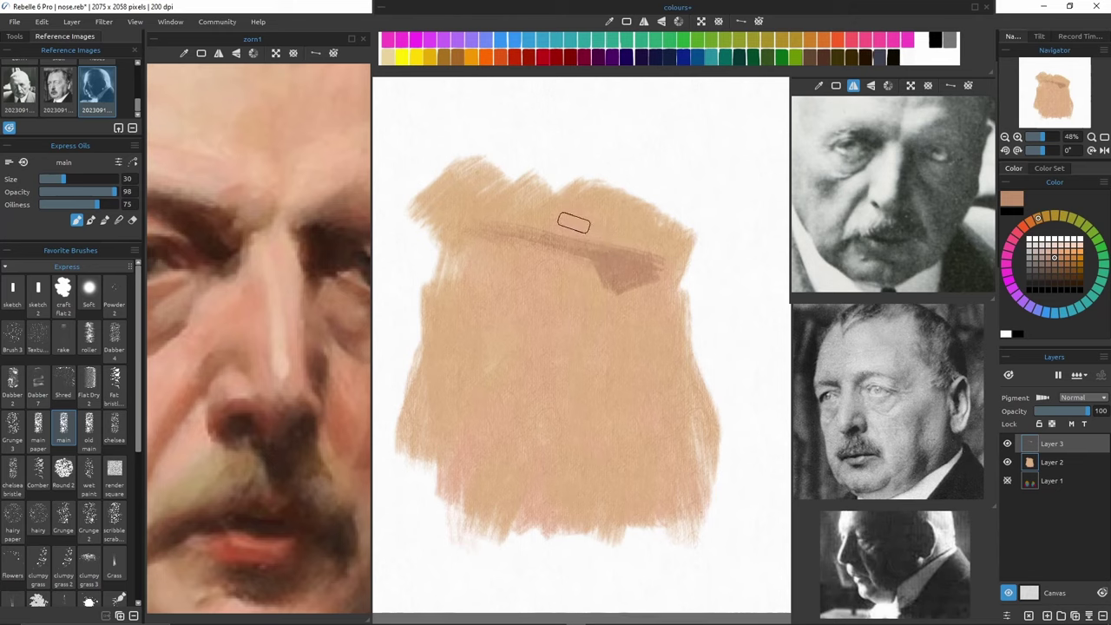
Erase the brow band across the nose bridge and shade the left eye socket toward its inner corner.
{"action": "key", "text": "e"}
{"action": "left_click_drag", "start_coordinate": [565, 234], "coordinate": [580, 252]}
{"action": "key", "text": "e"}
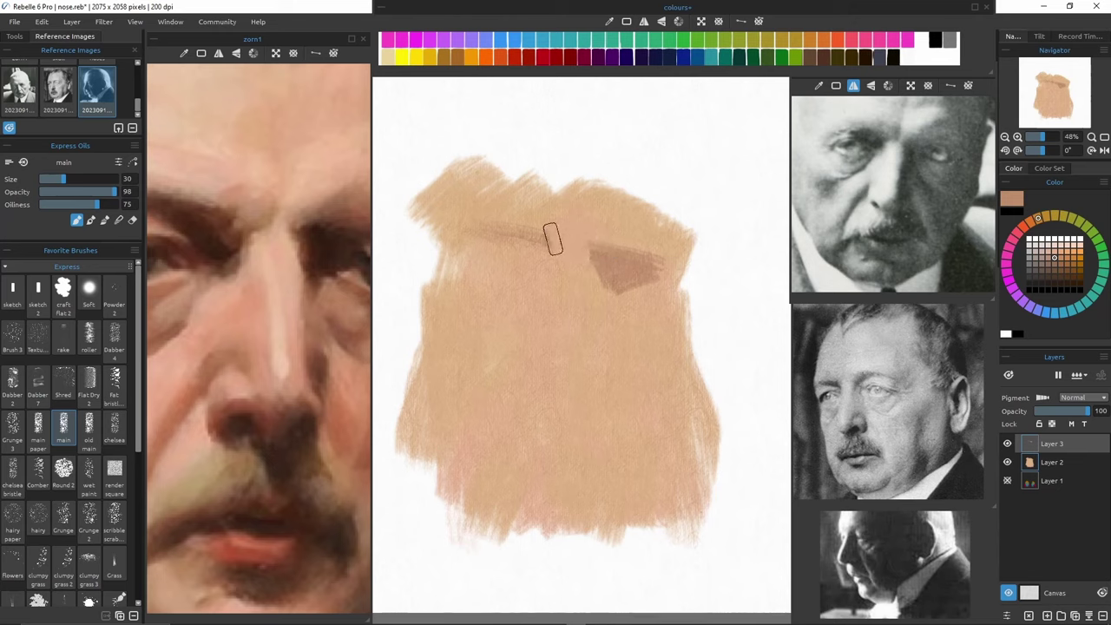
{"action": "mouse_move", "coordinate": [553, 237]}
{"action": "left_mouse_down"}
{"action": "mouse_move", "coordinate": [552, 281]}
{"action": "mouse_move", "coordinate": [558, 259]}
{"action": "mouse_move", "coordinate": [575, 252]}
{"action": "mouse_move", "coordinate": [548, 284]}
{"action": "left_mouse_up"}
{"action": "mouse_move", "coordinate": [543, 280]}
{"action": "left_mouse_down"}
{"action": "mouse_move", "coordinate": [549, 254]}
{"action": "mouse_move", "coordinate": [529, 220]}
{"action": "mouse_move", "coordinate": [538, 264]}
{"action": "left_mouse_up"}
{"action": "mouse_move", "coordinate": [471, 233]}
{"action": "left_mouse_down"}
{"action": "mouse_move", "coordinate": [537, 264]}
{"action": "mouse_move", "coordinate": [541, 249]}
{"action": "mouse_move", "coordinate": [482, 236]}
{"action": "left_mouse_up"}
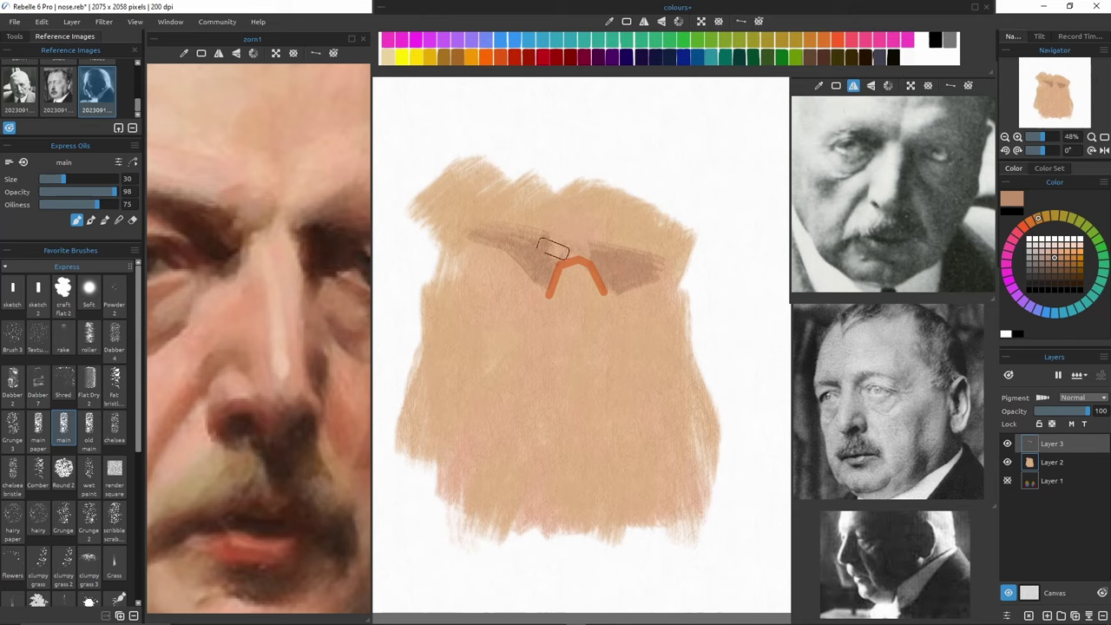
With the brush at size 25, draw a narrow shadow line from the right eye socket down the side of the nose.
{"action": "key", "text": "["}
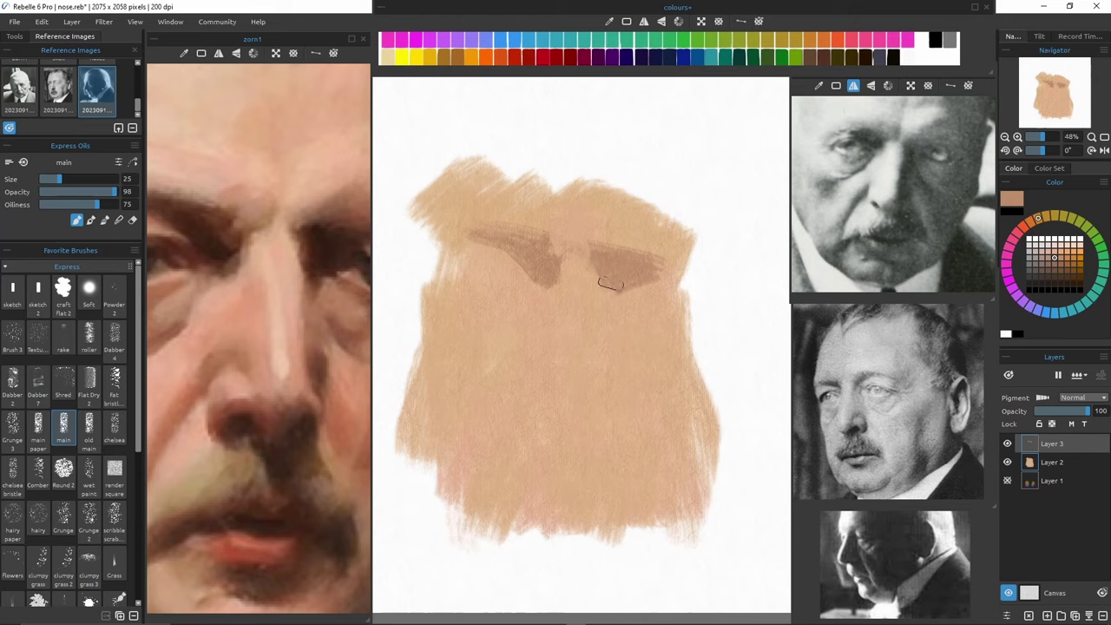
{"action": "left_click_drag", "start_coordinate": [606, 283], "coordinate": [609, 371]}
{"action": "key", "text": "ctrl+z"}
{"action": "key", "text": "e"}
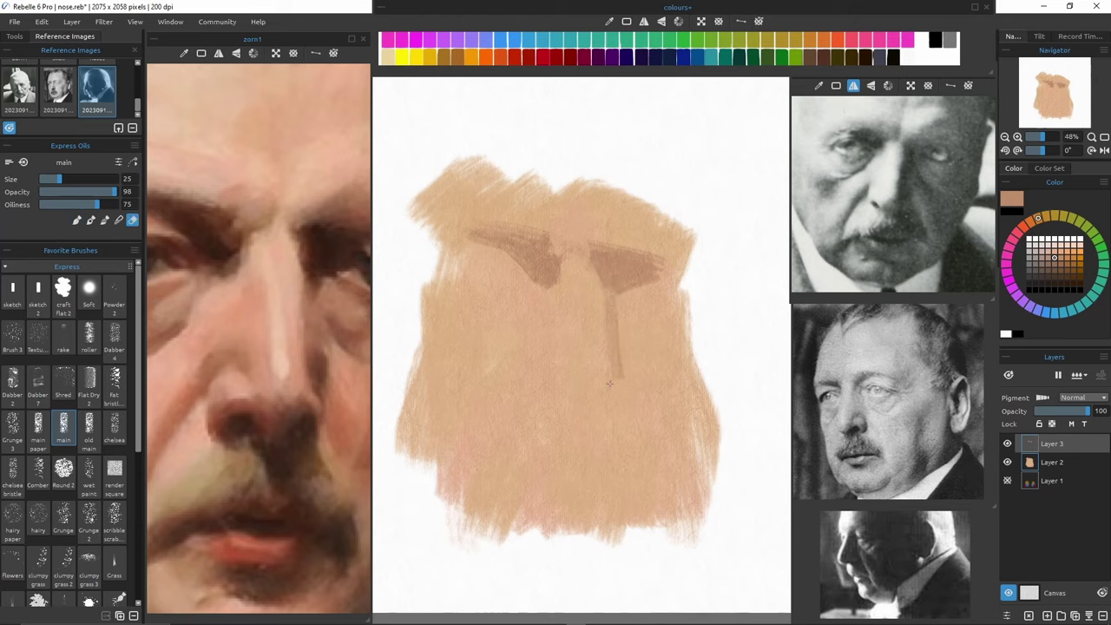
Draw the left nostril wing's curve and the smile fold running diagonally down from it onto the cheek.
{"action": "key", "text": "b"}
{"action": "left_click_drag", "start_coordinate": [551, 338], "coordinate": [539, 349]}
{"action": "mouse_move", "coordinate": [548, 338]}
{"action": "left_mouse_down"}
{"action": "mouse_move", "coordinate": [510, 410]}
{"action": "mouse_move", "coordinate": [527, 371]}
{"action": "mouse_move", "coordinate": [516, 395]}
{"action": "left_mouse_up"}
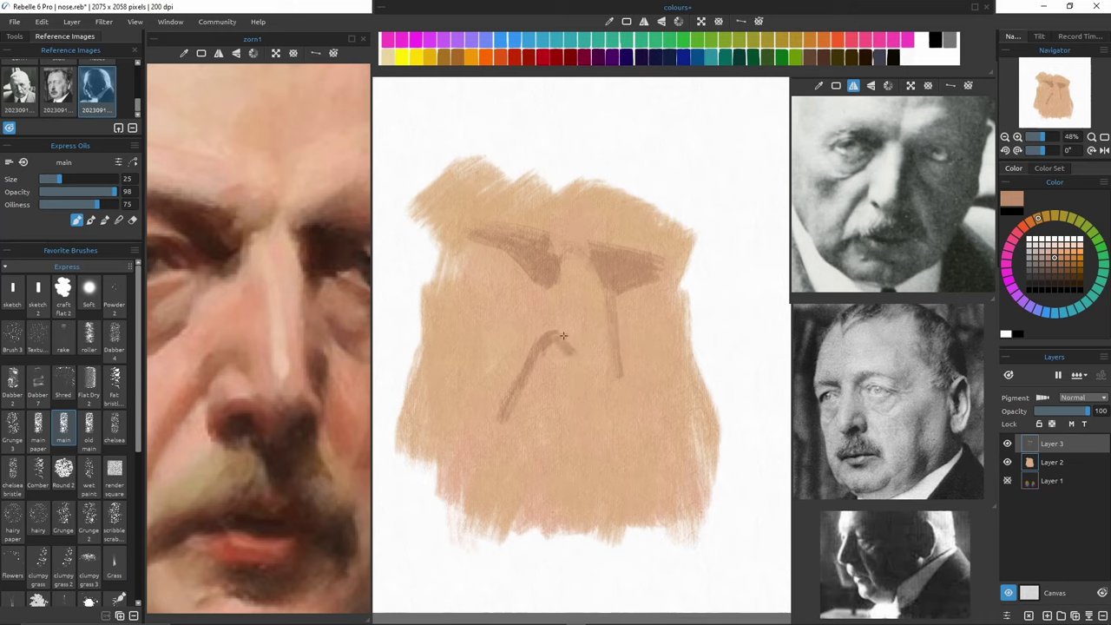
{"action": "key", "text": "e"}
{"action": "key", "text": "b"}
Outline the base of the nose and fill its underside with the brown shadow colour.
{"action": "left_click_drag", "start_coordinate": [551, 375], "coordinate": [590, 375]}
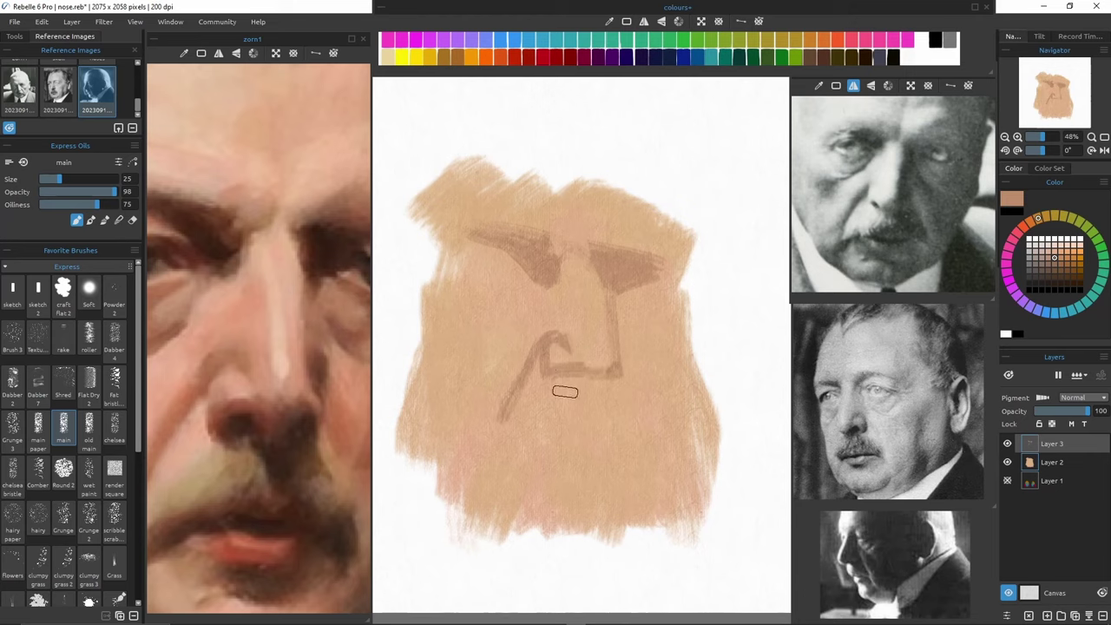
{"action": "key", "text": "n"}
{"action": "left_click_drag", "start_coordinate": [555, 363], "coordinate": [553, 361]}
{"action": "key", "text": "b"}
{"action": "key", "text": "e"}
{"action": "key", "text": "b"}
{"action": "mouse_move", "coordinate": [580, 400]}
{"action": "left_mouse_down"}
{"action": "mouse_move", "coordinate": [554, 389]}
{"action": "mouse_move", "coordinate": [594, 403]}
{"action": "mouse_move", "coordinate": [573, 380]}
{"action": "mouse_move", "coordinate": [565, 385]}
{"action": "mouse_move", "coordinate": [630, 400]}
{"action": "mouse_move", "coordinate": [600, 390]}
{"action": "left_mouse_up"}
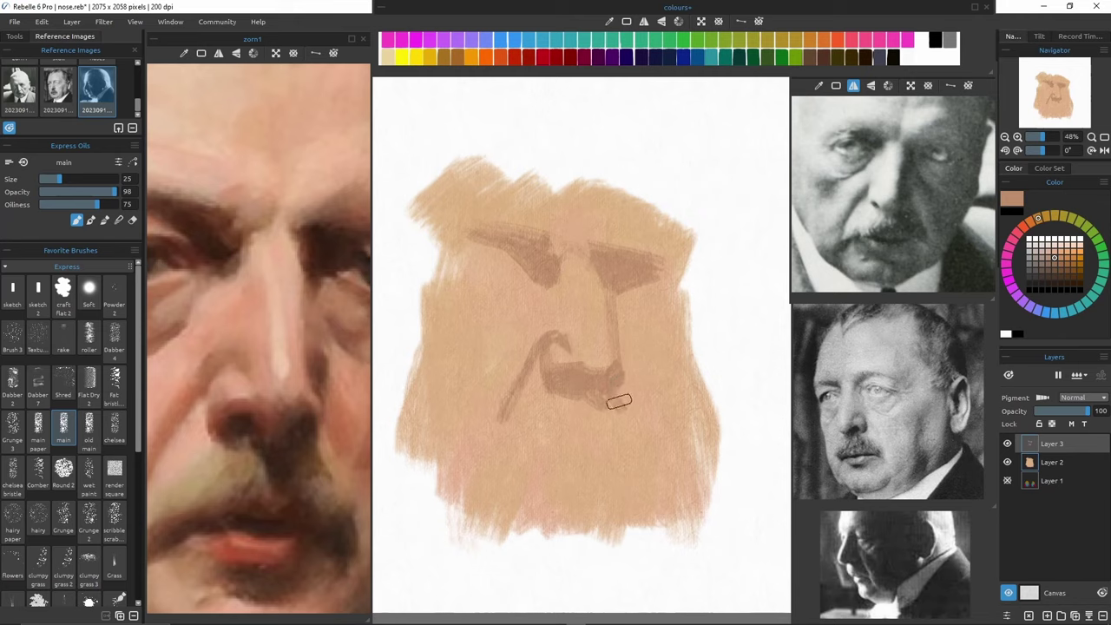
Extend the cast shadow from the right of the nose base down onto the upper lip, and set the brush to size 30.
{"action": "left_click_drag", "start_coordinate": [588, 396], "coordinate": [594, 419]}
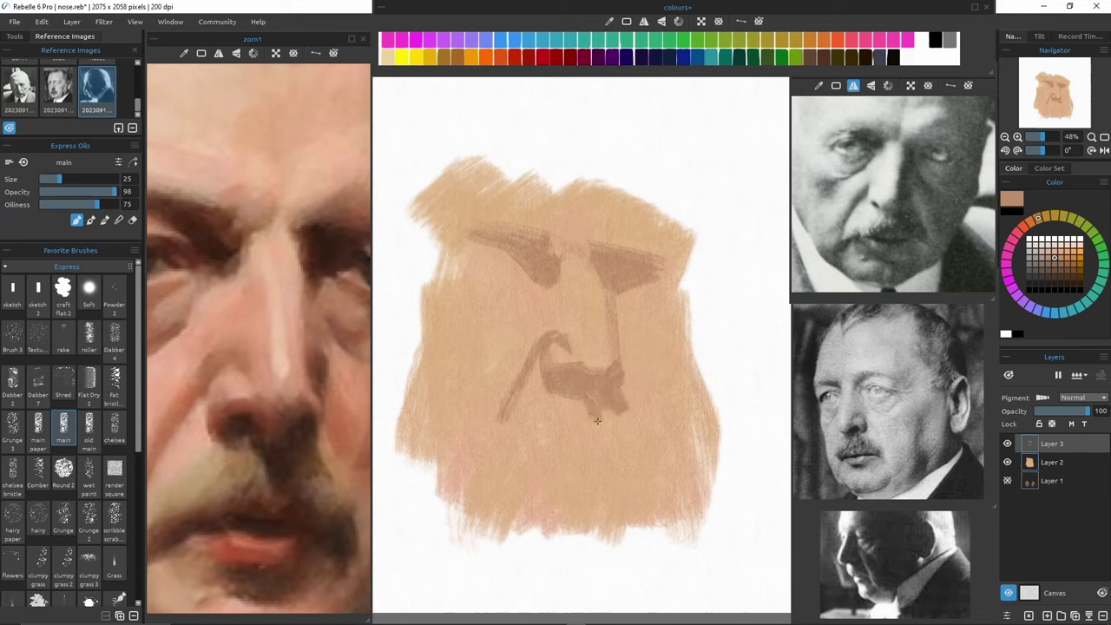
{"action": "scroll", "coordinate": [602, 401], "scroll_direction": "down", "scroll_amount": 1}
{"action": "key", "text": "]"}
{"action": "scroll", "coordinate": [602, 401], "scroll_direction": "up", "scroll_amount": 1}
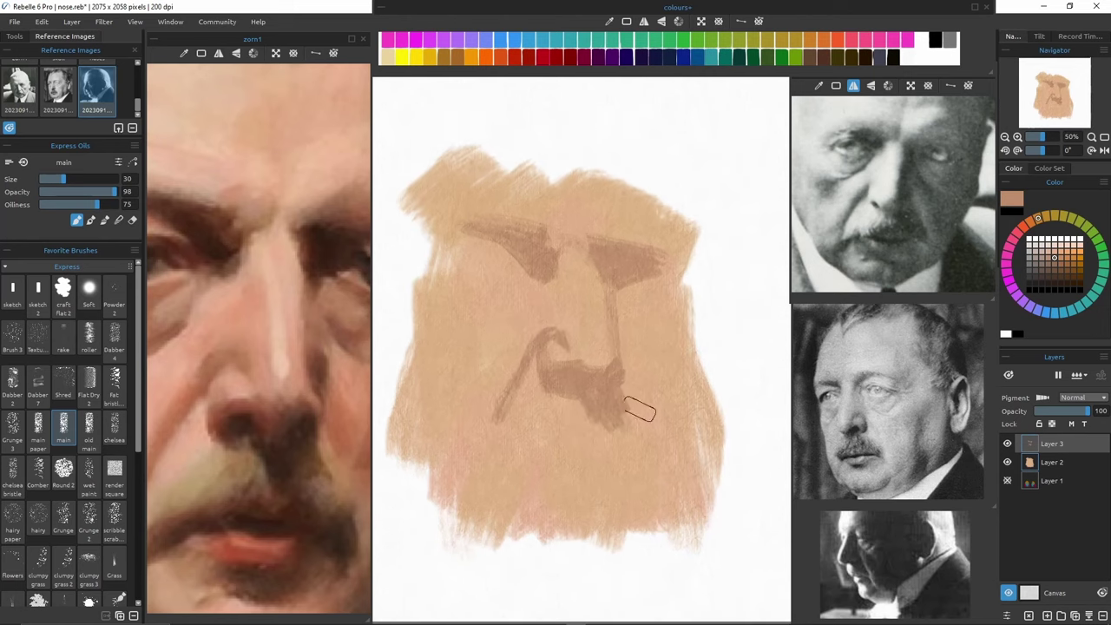
Shade the right side plane of the nose and the area under the right eye with a smaller brush.
{"action": "key", "text": "bracketleft"}
{"action": "key", "text": "bracketleft"}
{"action": "mouse_move", "coordinate": [605, 291]}
{"action": "left_mouse_down"}
{"action": "mouse_move", "coordinate": [612, 344]}
{"action": "mouse_move", "coordinate": [630, 289]}
{"action": "mouse_move", "coordinate": [664, 340]}
{"action": "left_mouse_up"}
{"action": "key", "text": "b"}
{"action": "key", "text": "b"}
{"action": "key", "text": "bracketright"}
{"action": "key", "text": "bracketright"}
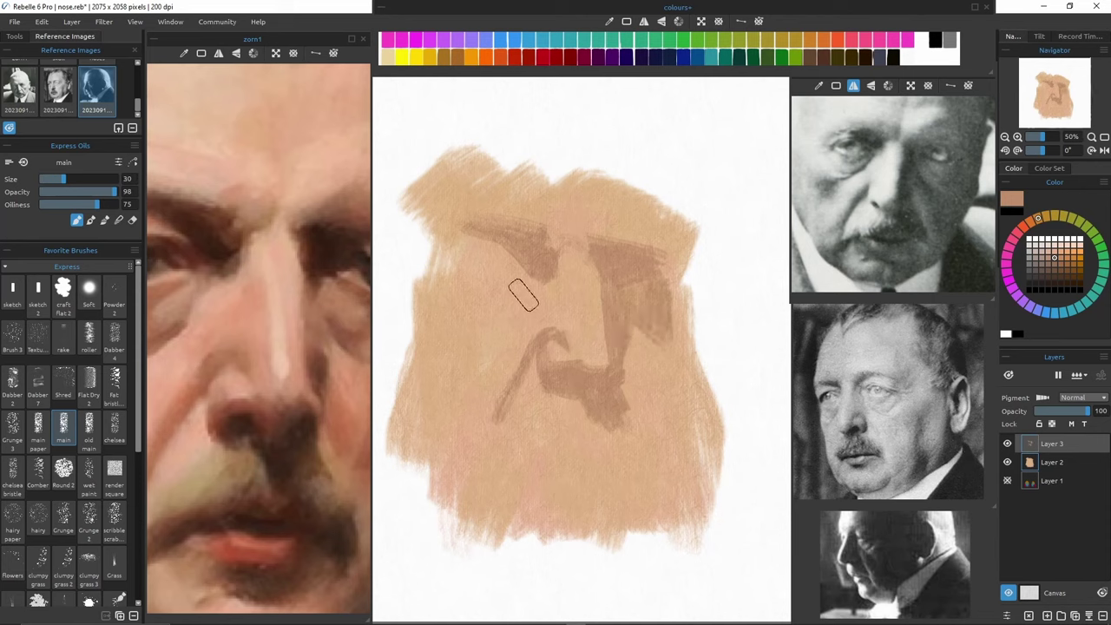
Draw the diagonal under-eye crease beside the nose's left side and shade the left eye socket down to it.
{"action": "key", "text": "bracketleft"}
{"action": "left_click_drag", "start_coordinate": [524, 282], "coordinate": [507, 309]}
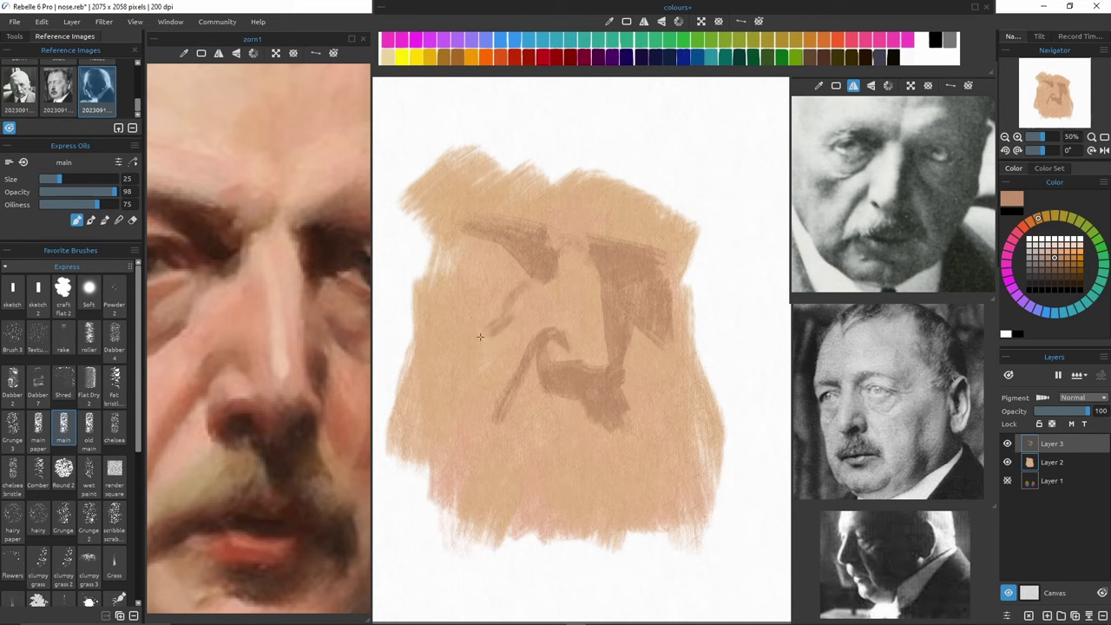
{"action": "key", "text": "bracketright"}
{"action": "left_click_drag", "start_coordinate": [483, 249], "coordinate": [490, 325]}
{"action": "key", "text": "bracketleft"}
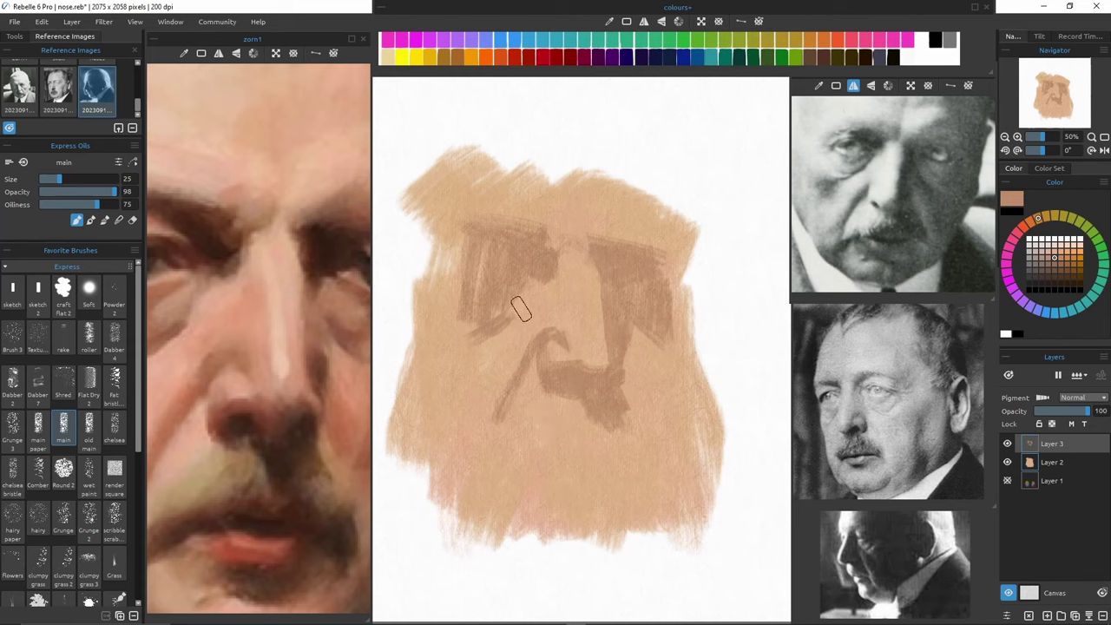
{"action": "left_click_drag", "start_coordinate": [520, 314], "coordinate": [476, 328]}
{"action": "key", "text": "e"}
{"action": "key", "text": "b"}
{"action": "key", "text": "e"}
{"action": "key", "text": "b"}
Transform the Layer 3 shadow shapes to about 968 × 1127 px and reposition them over the skin patch.
{"action": "key", "text": "ctrl+t"}
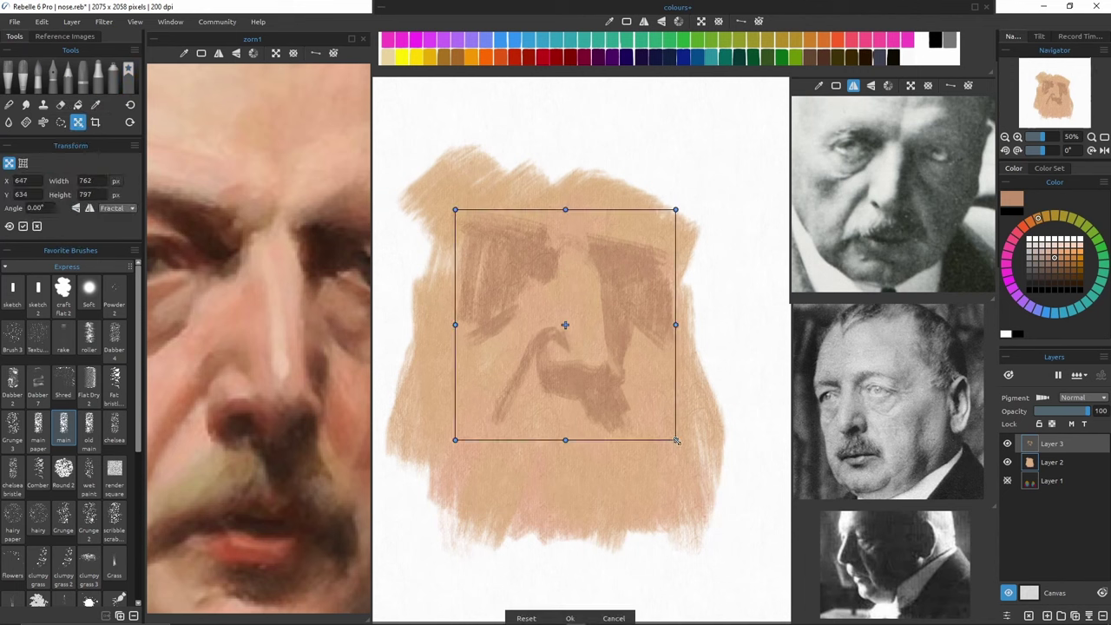
{"action": "left_click_drag", "start_coordinate": [676, 440], "coordinate": [703, 470]}
{"action": "left_click_drag", "start_coordinate": [637, 434], "coordinate": [618, 442]}
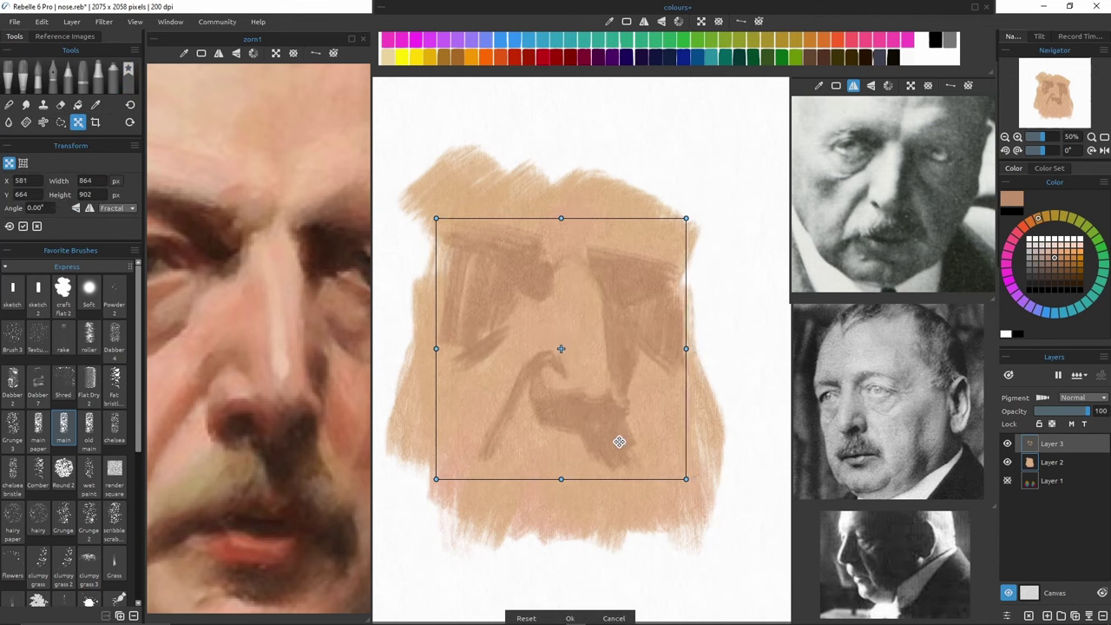
{"action": "left_click_drag", "start_coordinate": [685, 478], "coordinate": [708, 504]}
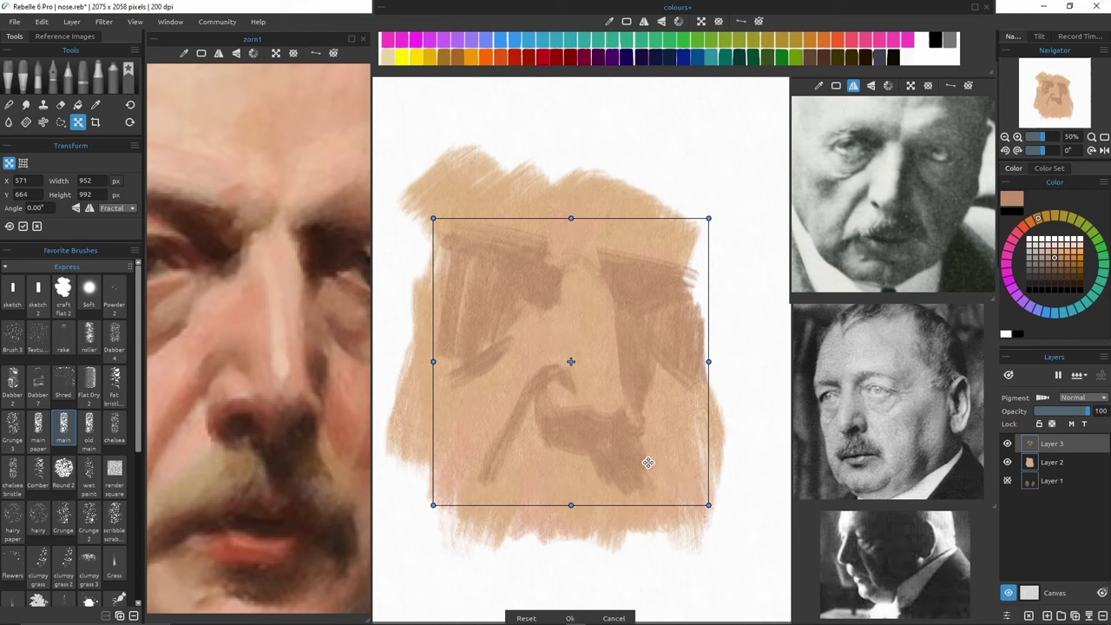
{"action": "left_click_drag", "start_coordinate": [647, 463], "coordinate": [635, 461]}
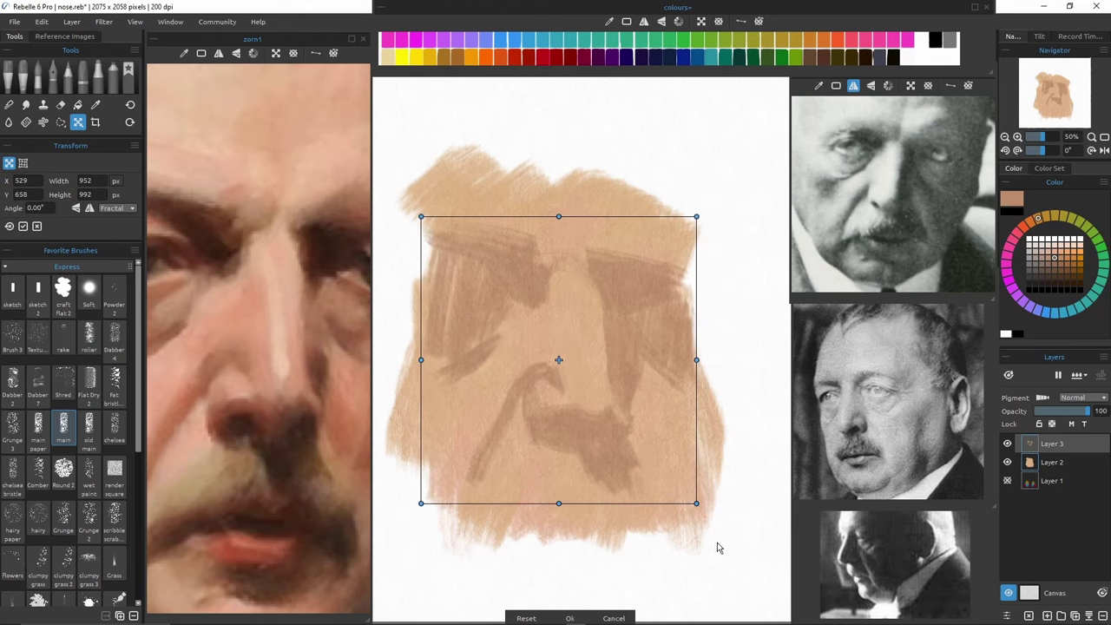
{"action": "left_click_drag", "start_coordinate": [696, 502], "coordinate": [714, 521]}
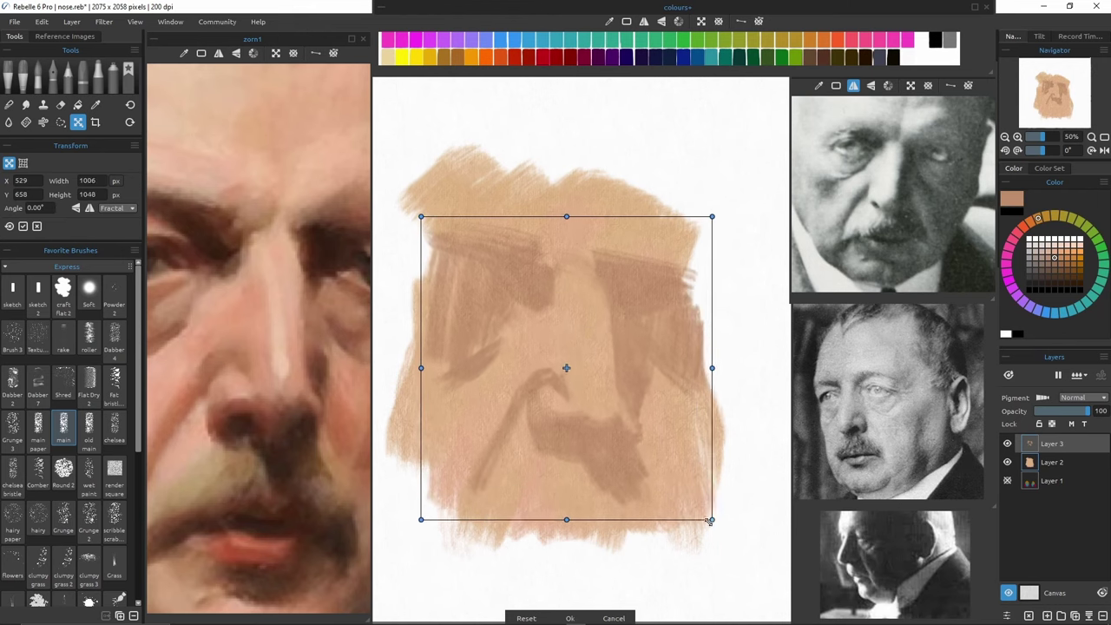
{"action": "left_click_drag", "start_coordinate": [656, 469], "coordinate": [646, 458]}
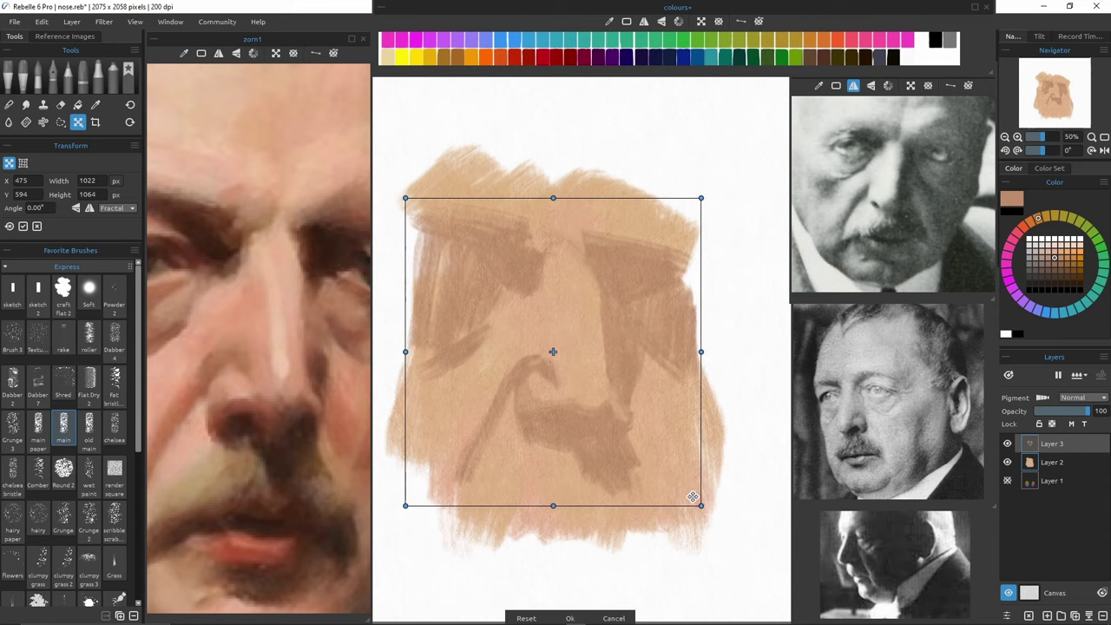
{"action": "left_click_drag", "start_coordinate": [696, 345], "coordinate": [690, 366]}
{"action": "left_click_drag", "start_coordinate": [550, 208], "coordinate": [557, 191]}
{"action": "left_click_drag", "start_coordinate": [611, 356], "coordinate": [617, 368]}
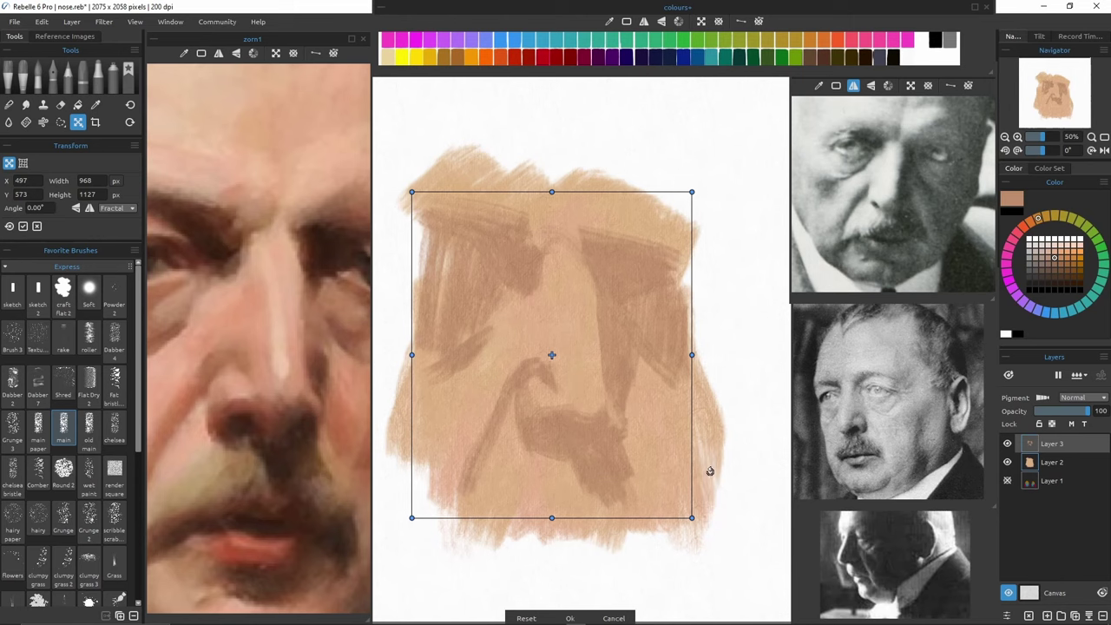
{"action": "key", "text": "Return"}
{"action": "left_click", "coordinate": [25, 104]}
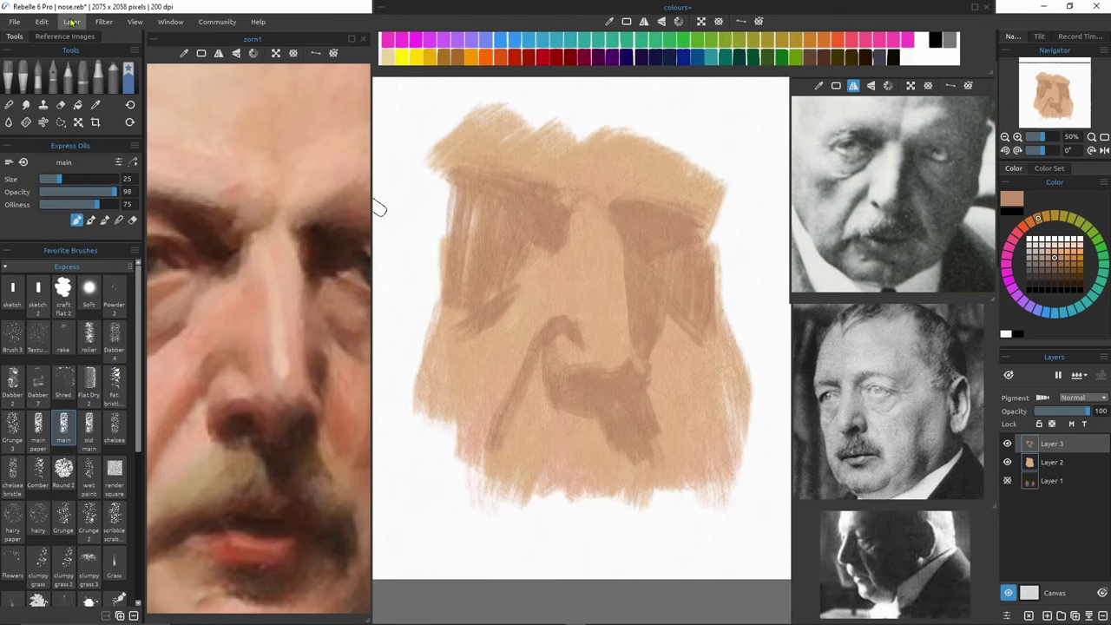
Shift the hue of Layer 3 by -5 with the Hue/Saturation filter.
{"action": "left_click", "coordinate": [103, 21]}
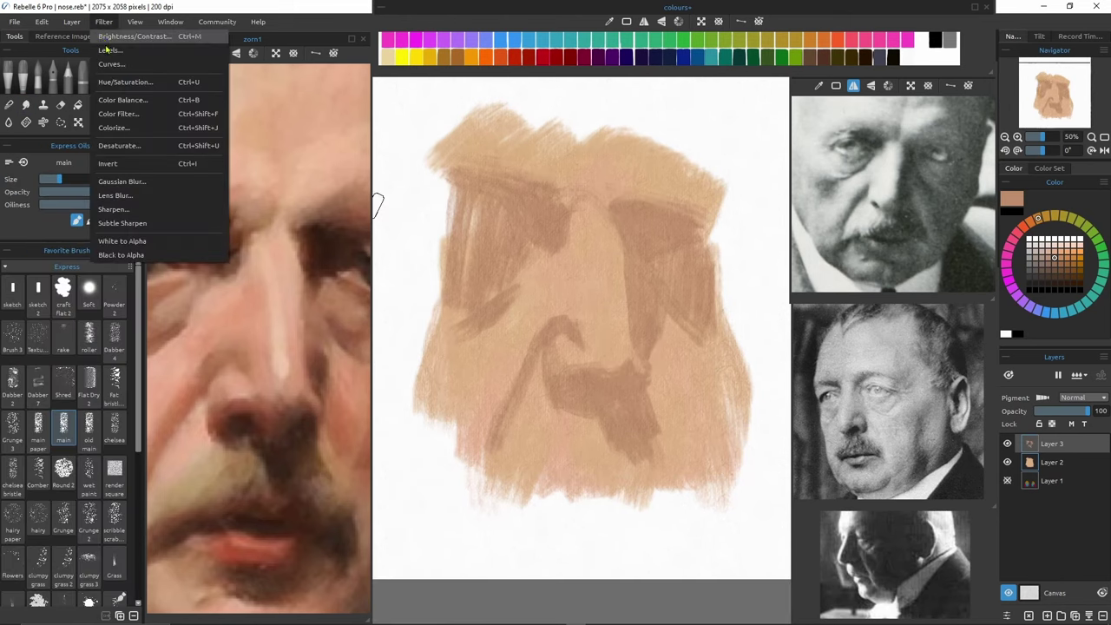
{"action": "left_click", "coordinate": [130, 87]}
{"action": "left_click_drag", "start_coordinate": [597, 253], "coordinate": [880, 287]}
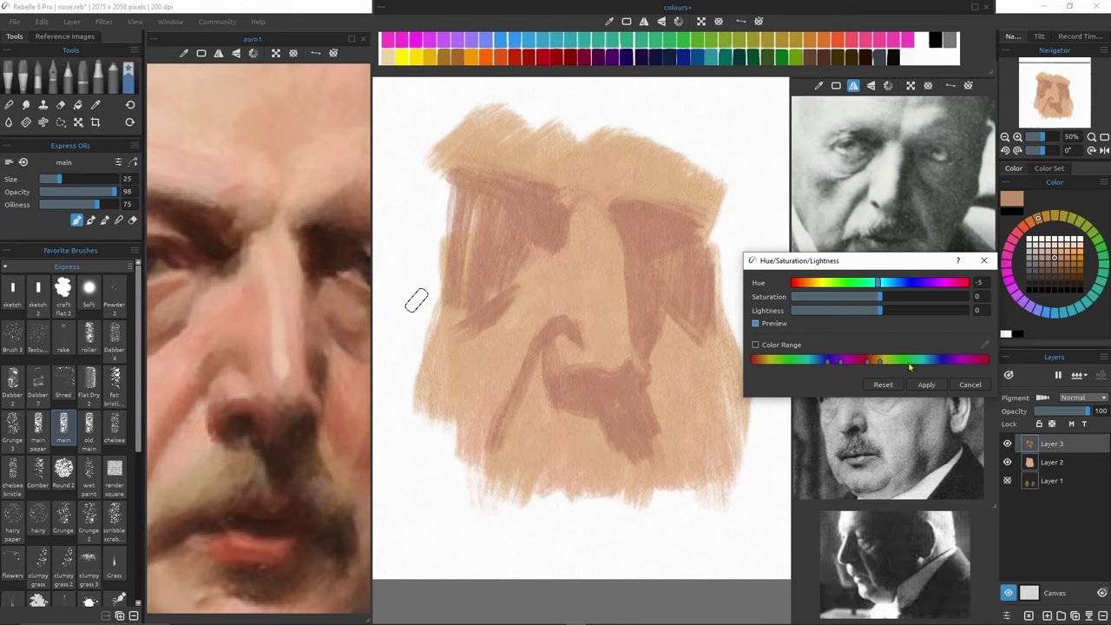
{"action": "left_click", "coordinate": [926, 385]}
Erase into the left smile fold and repaint it more broadly up to the nostril wing with the sampled shadow colour.
{"action": "key", "text": "e"}
{"action": "left_click_drag", "start_coordinate": [524, 391], "coordinate": [495, 444]}
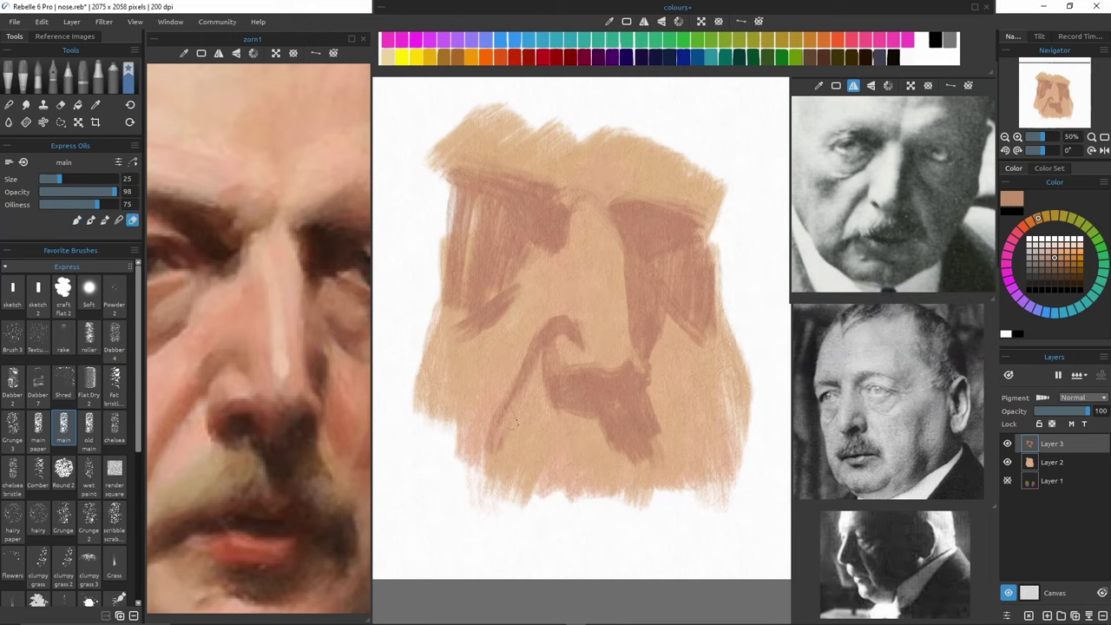
{"action": "left_click_drag", "start_coordinate": [530, 369], "coordinate": [493, 449]}
{"action": "key", "text": "e"}
{"action": "key", "text": "alt"}
{"action": "left_click", "coordinate": [528, 351], "text": "alt"}
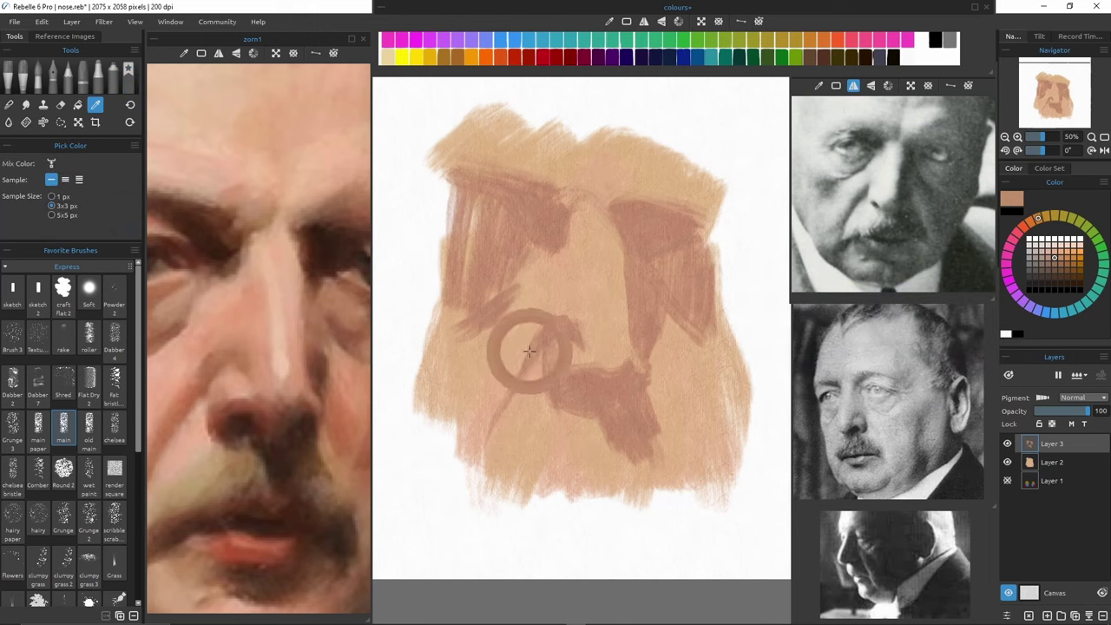
{"action": "left_click_drag", "start_coordinate": [531, 357], "coordinate": [483, 439]}
{"action": "left_click_drag", "start_coordinate": [526, 351], "coordinate": [549, 318]}
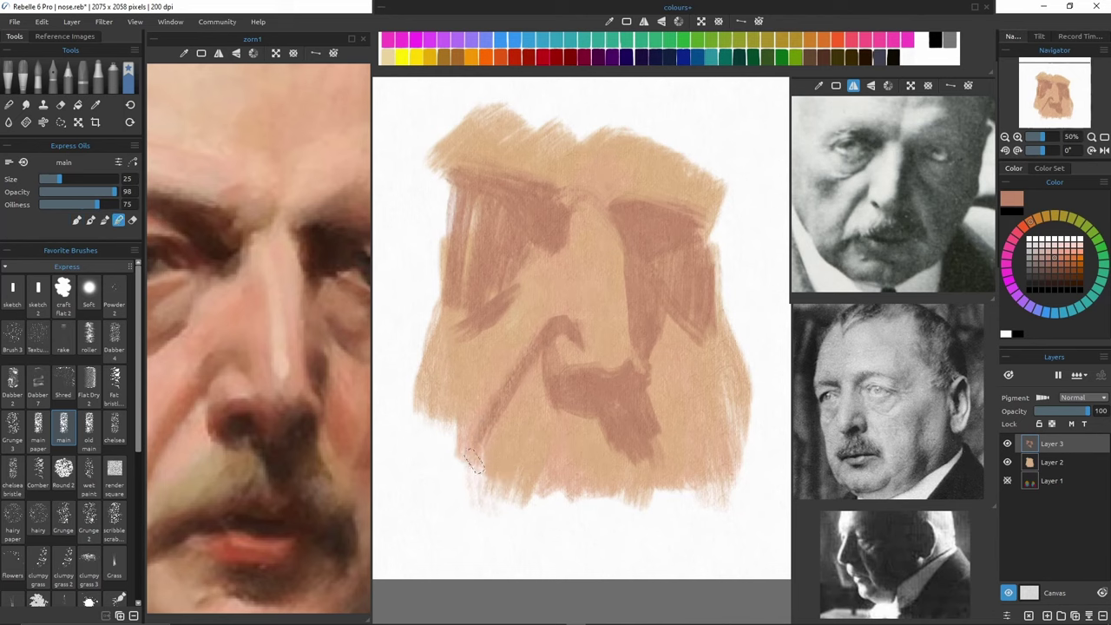
{"action": "key", "text": "]"}
{"action": "mouse_move", "coordinate": [666, 390]}
{"action": "left_mouse_down"}
{"action": "mouse_move", "coordinate": [681, 411]}
{"action": "mouse_move", "coordinate": [668, 402]}
{"action": "left_mouse_up"}
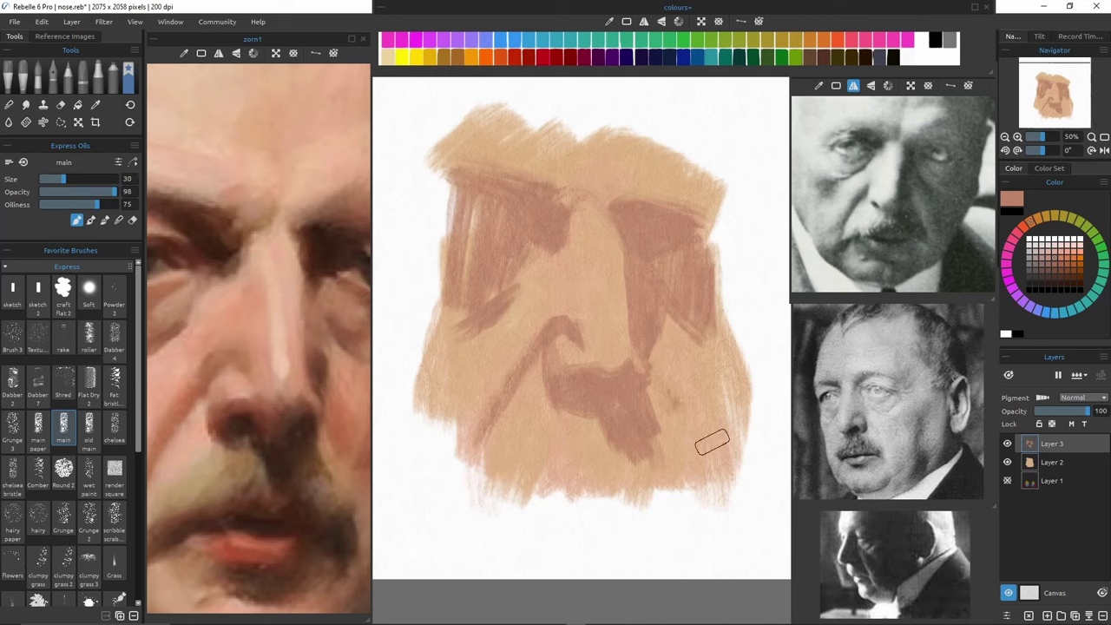
{"action": "key", "text": "n"}
{"action": "key", "text": "ctrl+z"}
{"action": "key", "text": "["}
{"action": "key", "text": "["}
{"action": "key", "text": "b"}
{"action": "key", "text": "e"}
{"action": "key", "text": "b"}
{"action": "key", "text": "n"}
{"action": "key", "text": "b"}
Nudge the shadow shapes around the left brow with the Soft Fast smudge-and-liquify brush at size 90.
{"action": "left_click", "coordinate": [26, 104]}
{"action": "key", "text": "]"}
{"action": "key", "text": "]"}
{"action": "key", "text": "]"}
{"action": "key", "text": "]"}
{"action": "key", "text": "]"}
{"action": "key", "text": "]"}
{"action": "left_click_drag", "start_coordinate": [517, 165], "coordinate": [466, 191]}
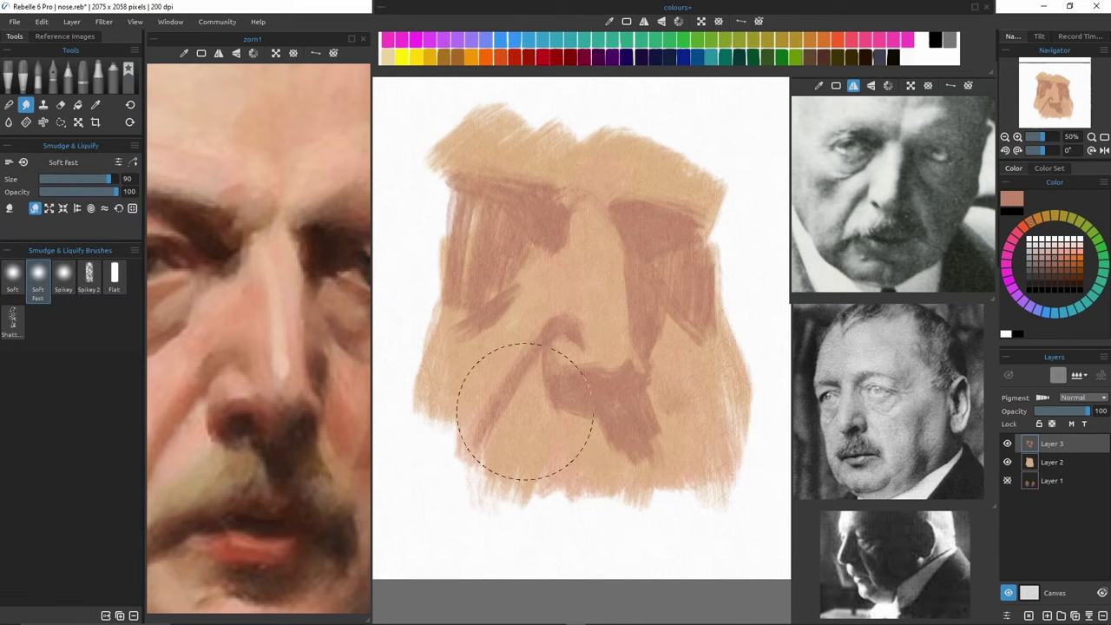
{"action": "key", "text": "b"}
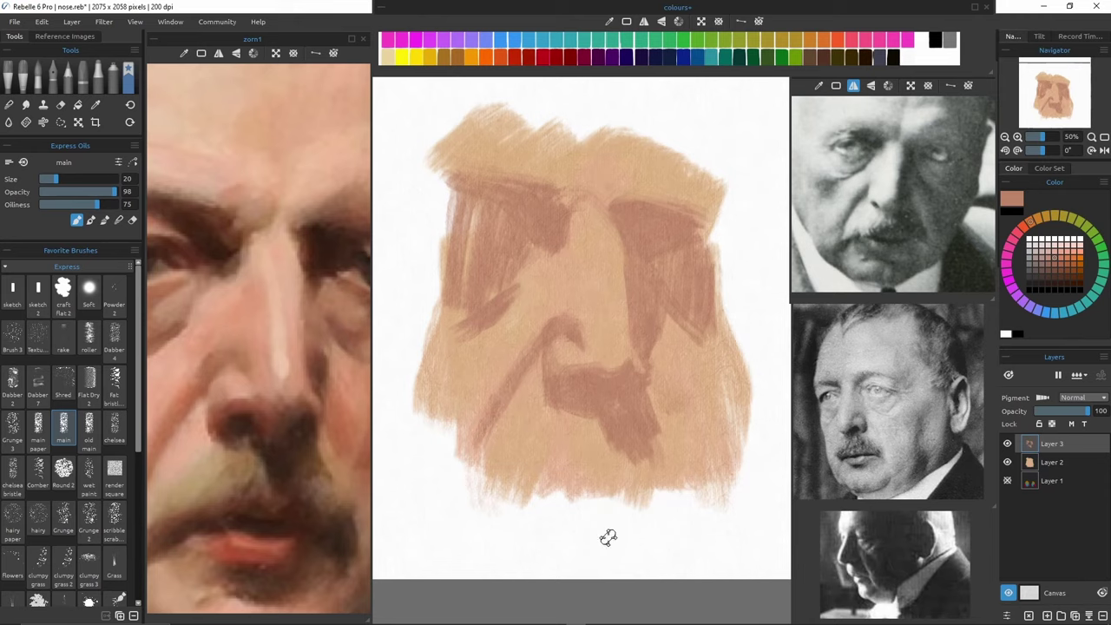
{"action": "key", "text": "ctrl+0"}
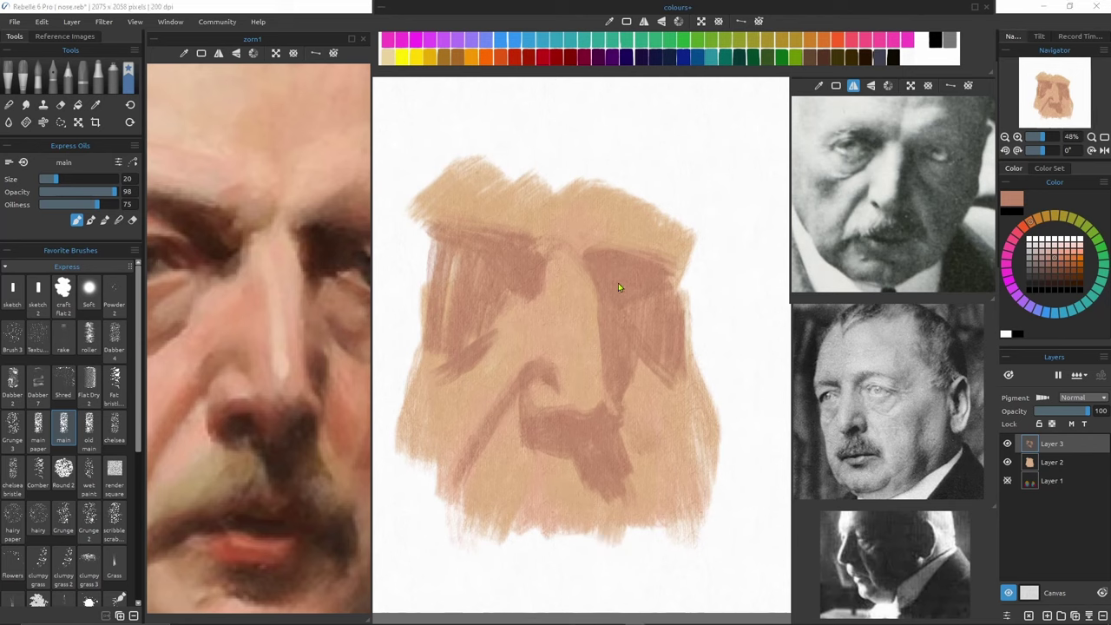
Extend both eye-socket shadows upward at the inner brows with the sampled shadow colour and the brush at size 30.
{"action": "key", "text": "bracketright"}
{"action": "key", "text": "e"}
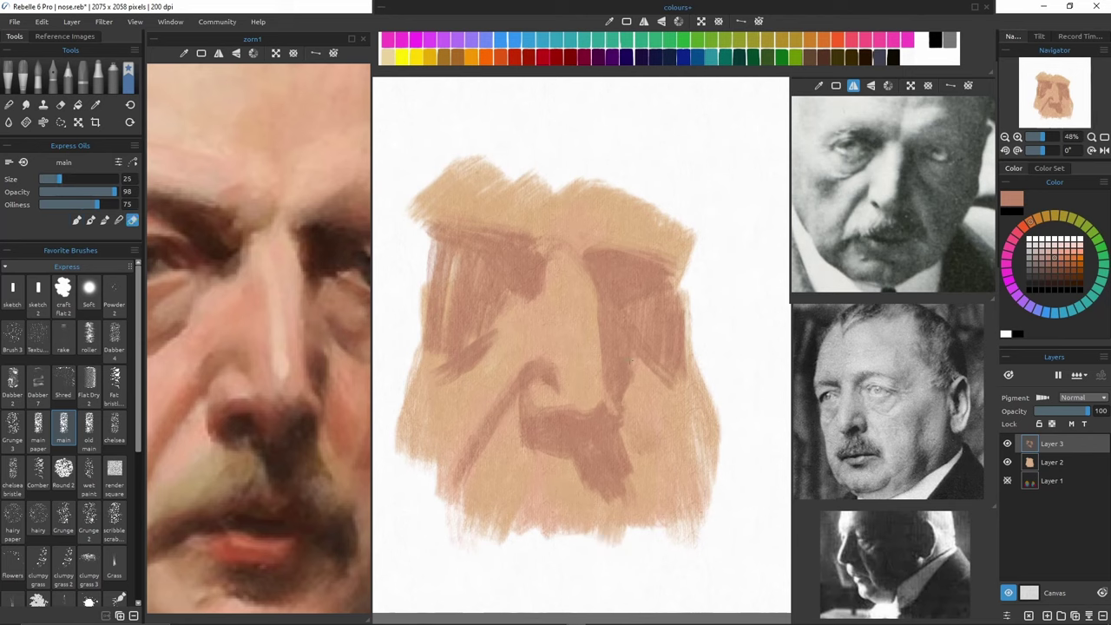
{"action": "key", "text": "e"}
{"action": "key", "text": "e"}
{"action": "key", "text": "n"}
{"action": "key", "text": "n"}
{"action": "key", "text": "e"}
{"action": "key", "text": "e"}
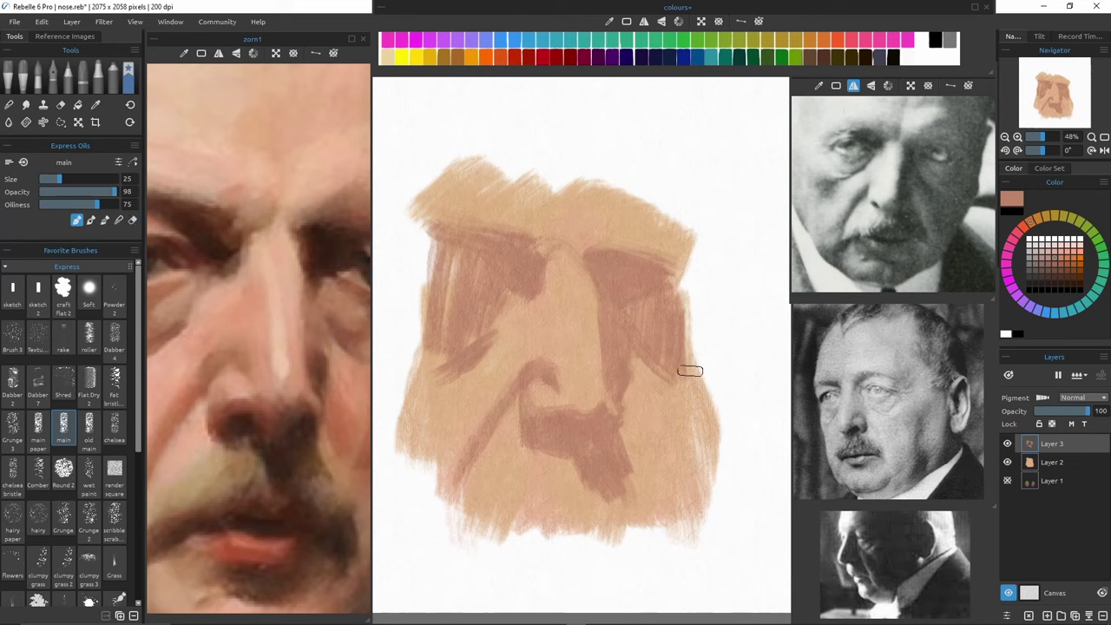
{"action": "key", "text": "bracketright"}
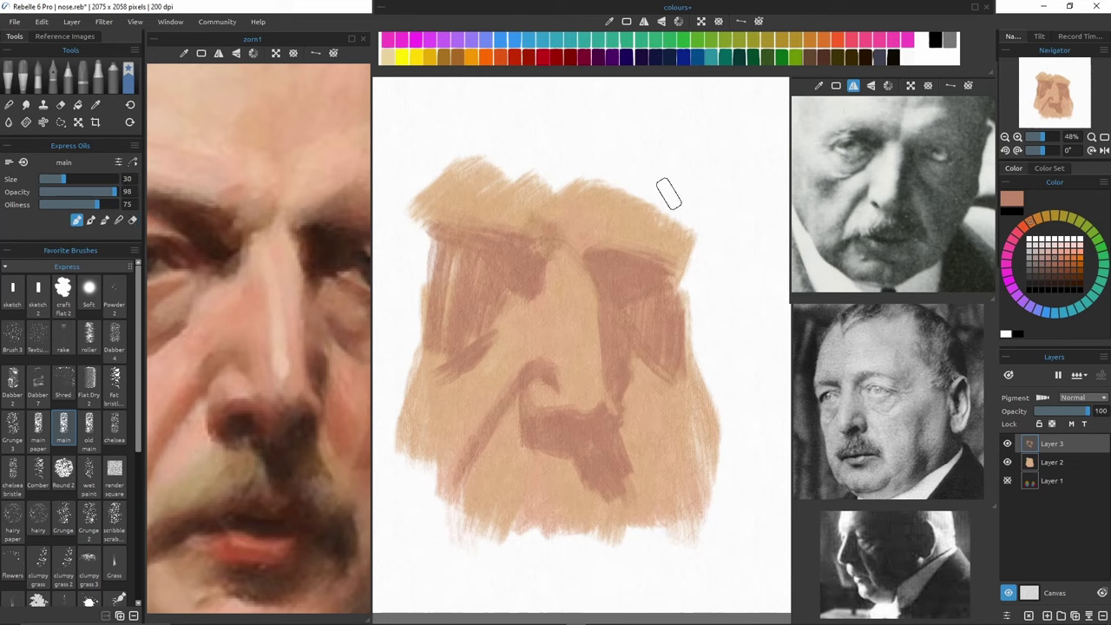
{"action": "left_click", "coordinate": [611, 269], "text": "alt"}
{"action": "left_click_drag", "start_coordinate": [599, 246], "coordinate": [636, 233]}
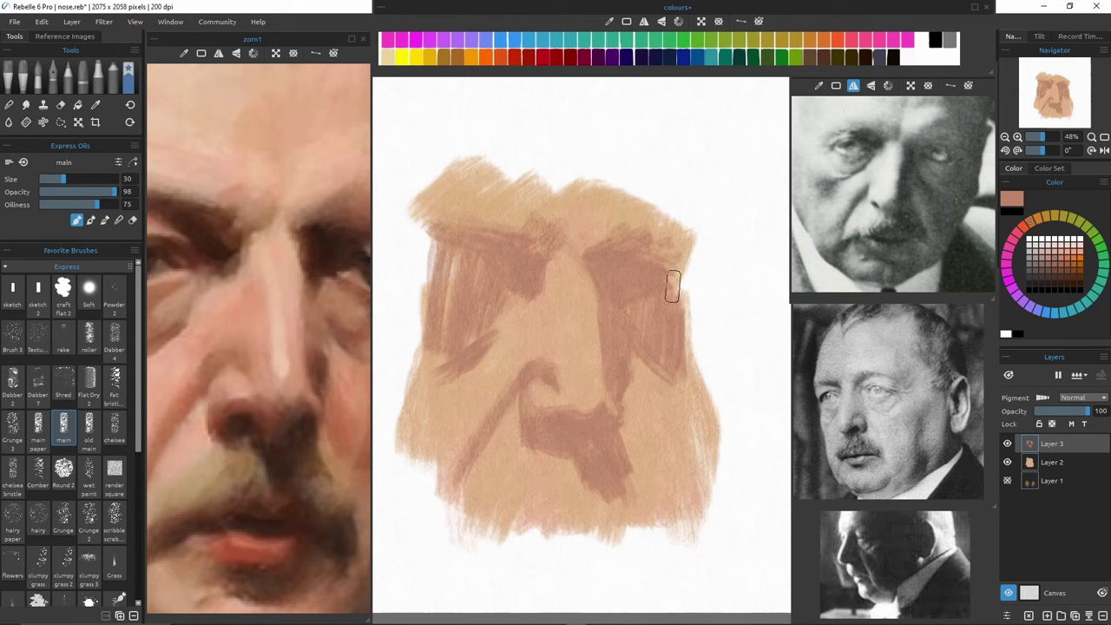
Shift the hue of the Layer 2 skin patch slightly toward pink with the Hue/Saturation filter.
{"action": "left_click", "coordinate": [104, 22]}
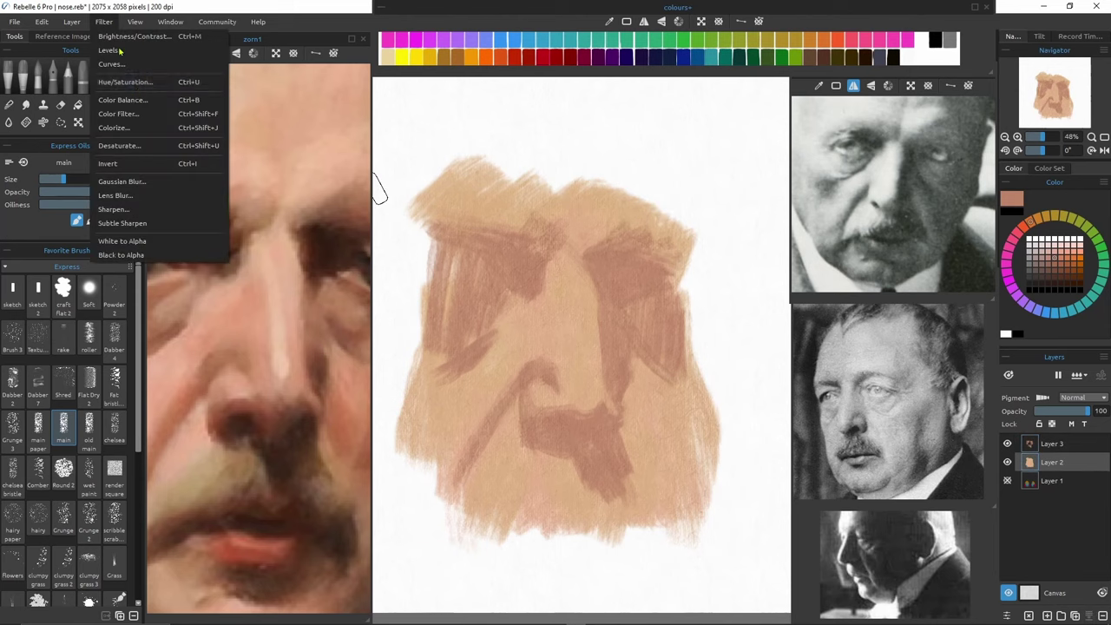
{"action": "left_click", "coordinate": [125, 81]}
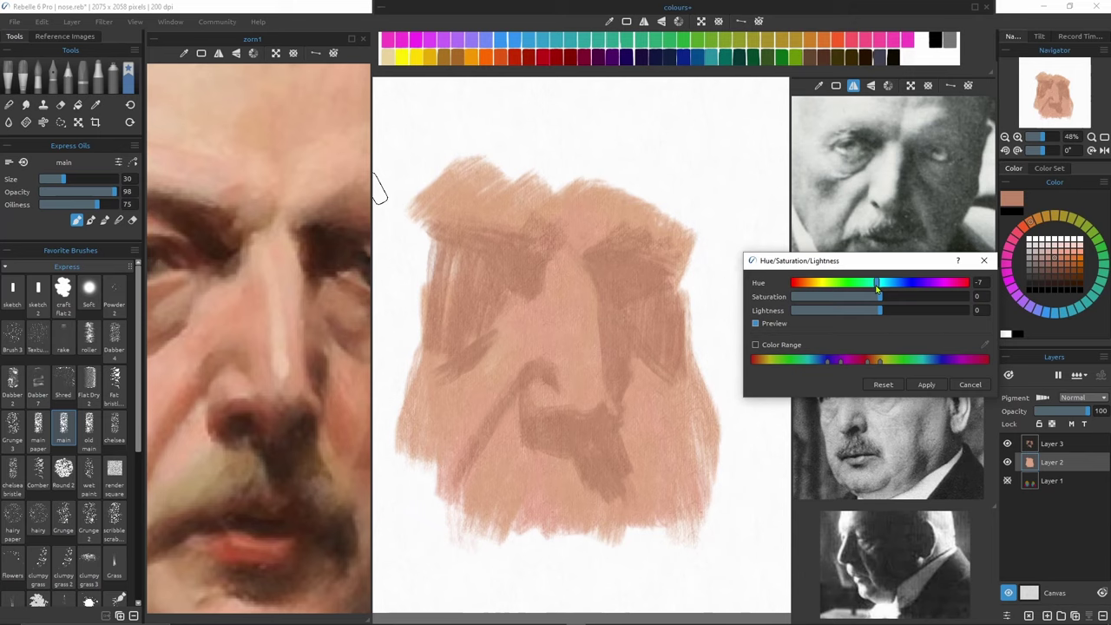
{"action": "left_click_drag", "start_coordinate": [877, 287], "coordinate": [875, 287]}
{"action": "left_click", "coordinate": [937, 385]}
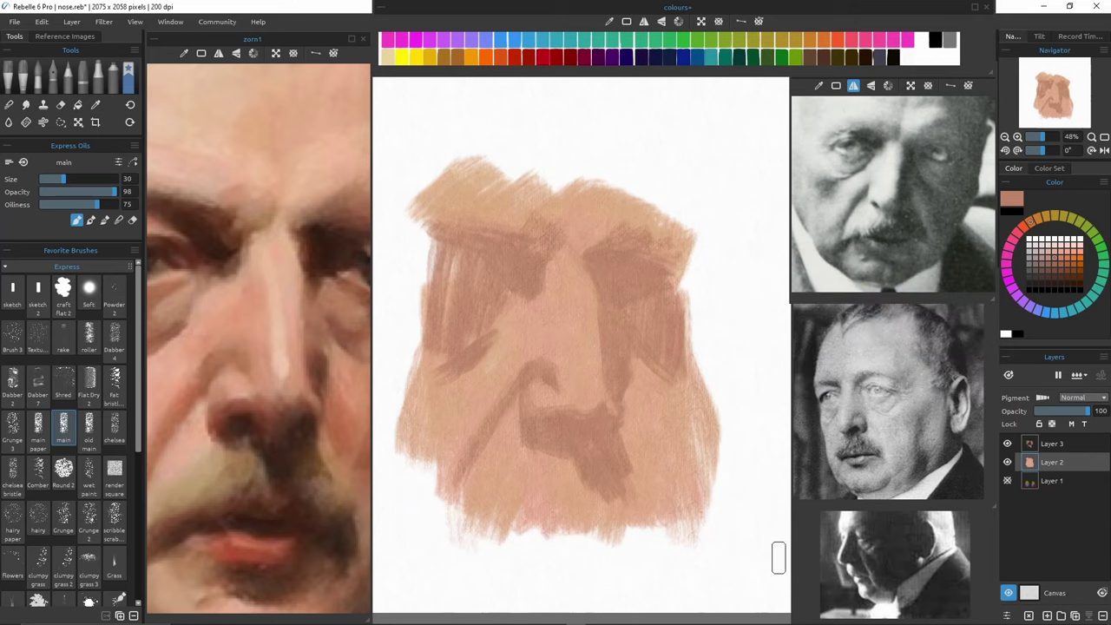
Add a new layer and warm the left smile fold with reddish strokes in a colour sampled from the painting.
{"action": "key", "text": "ctrl+shift+n"}
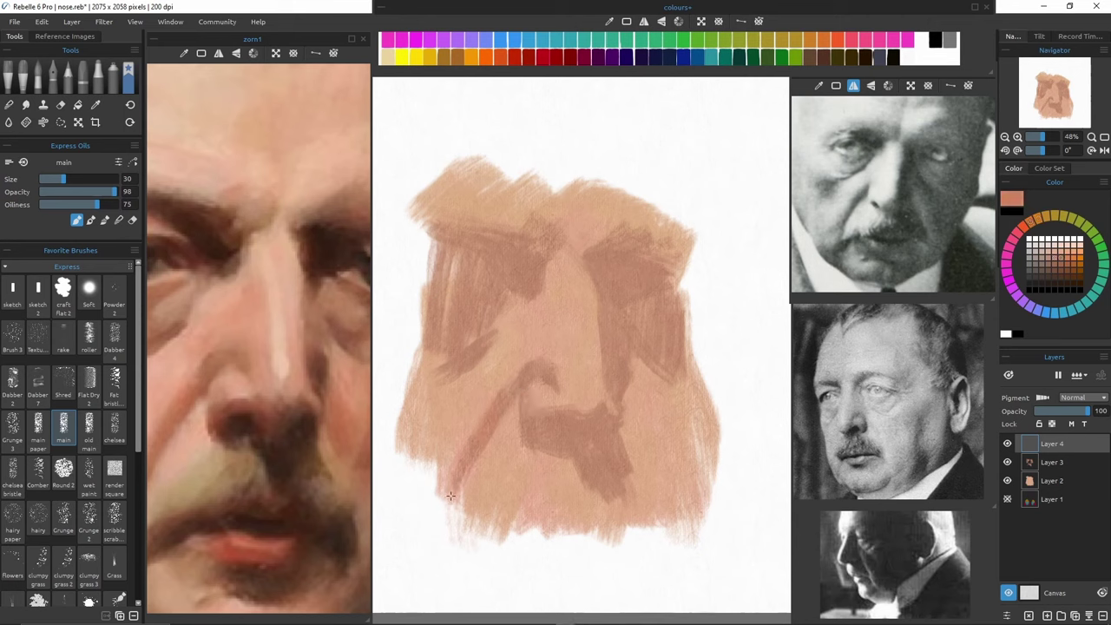
{"action": "left_click", "coordinate": [486, 390], "text": "alt"}
{"action": "left_click_drag", "start_coordinate": [483, 391], "coordinate": [511, 416]}
{"action": "left_click", "coordinate": [506, 345], "text": "alt"}
Warm the nose bridge and tip with pinkish strokes, mixing palette red into the sampled skin tone with the brush at size 35.
{"action": "key", "text": "bracketright"}
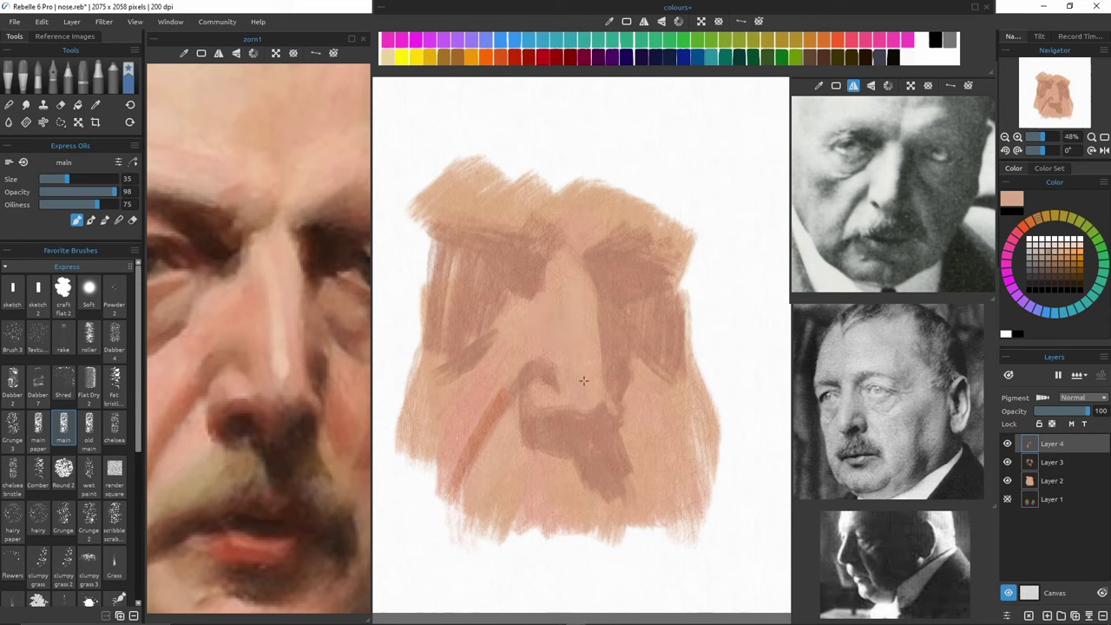
{"action": "left_click", "coordinate": [543, 58]}
{"action": "left_click_drag", "start_coordinate": [577, 370], "coordinate": [593, 410]}
{"action": "left_click_drag", "start_coordinate": [580, 347], "coordinate": [582, 369]}
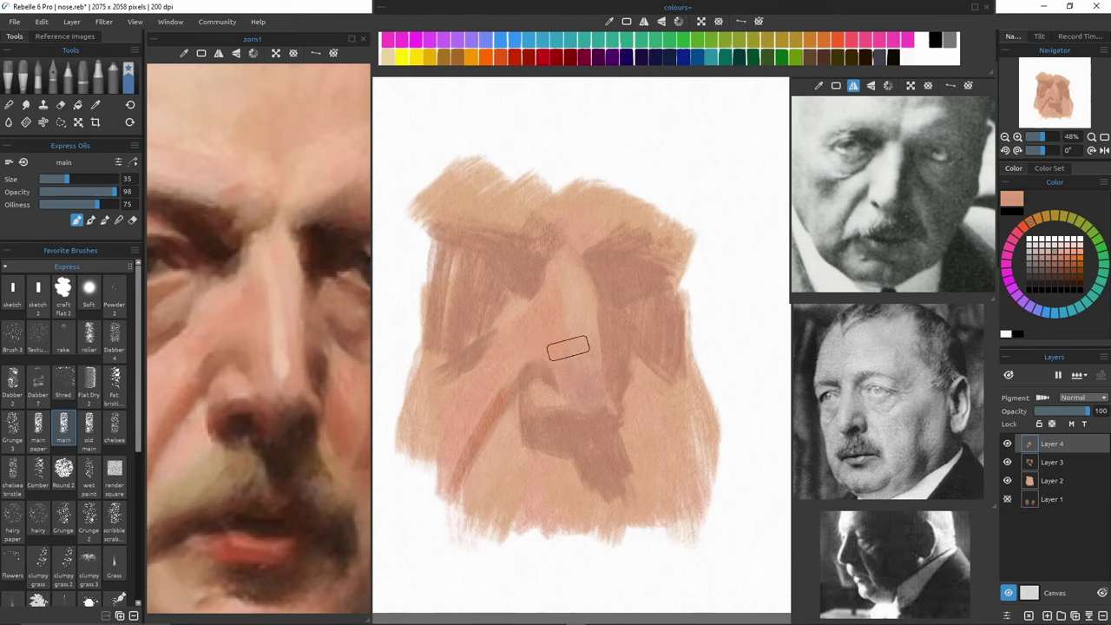
{"action": "left_click_drag", "start_coordinate": [580, 323], "coordinate": [581, 345]}
{"action": "left_click", "coordinate": [576, 306], "text": "alt"}
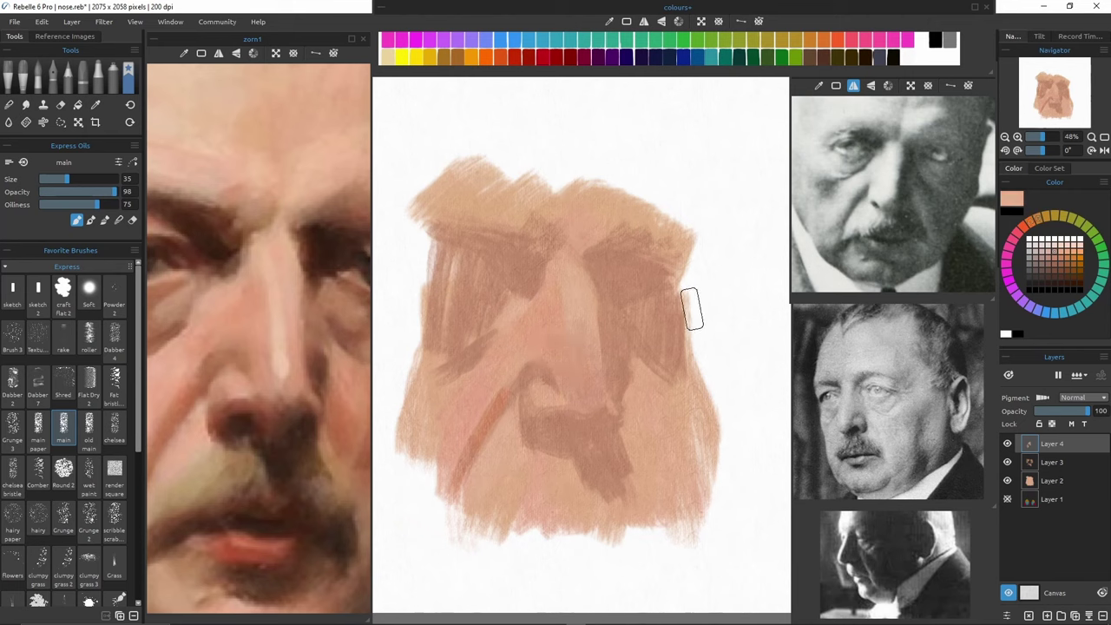
Paint a reddish smile fold on the cheek beside the right nostril with a sampled warm tone.
{"action": "left_click", "coordinate": [571, 358], "text": "alt"}
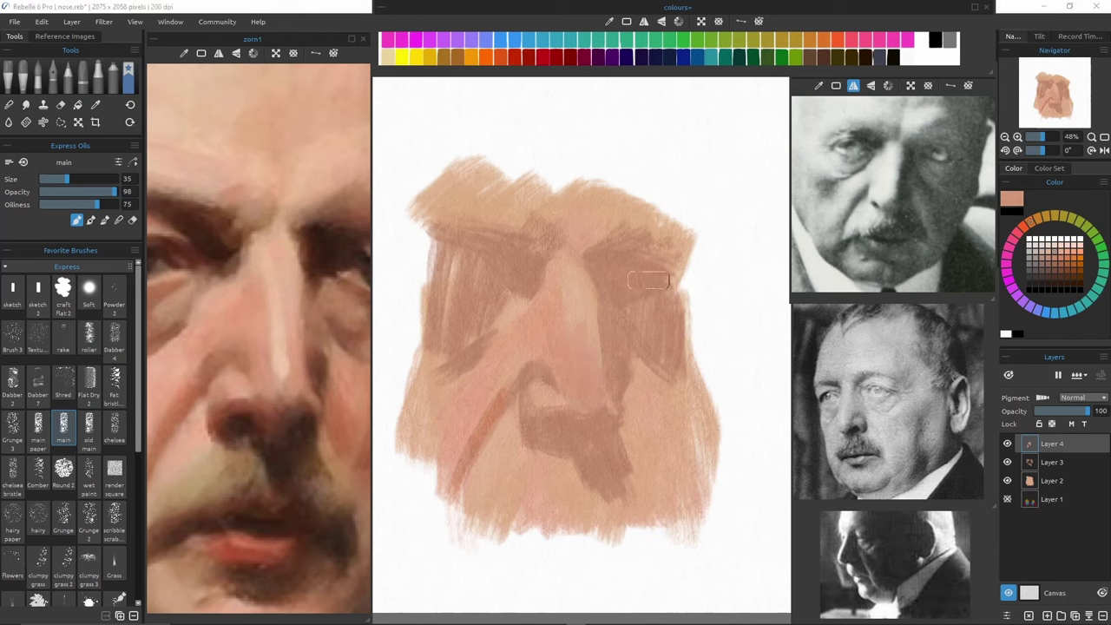
{"action": "mouse_move", "coordinate": [640, 404]}
{"action": "left_mouse_down"}
{"action": "mouse_move", "coordinate": [655, 445]}
{"action": "mouse_move", "coordinate": [634, 419]}
{"action": "left_mouse_up"}
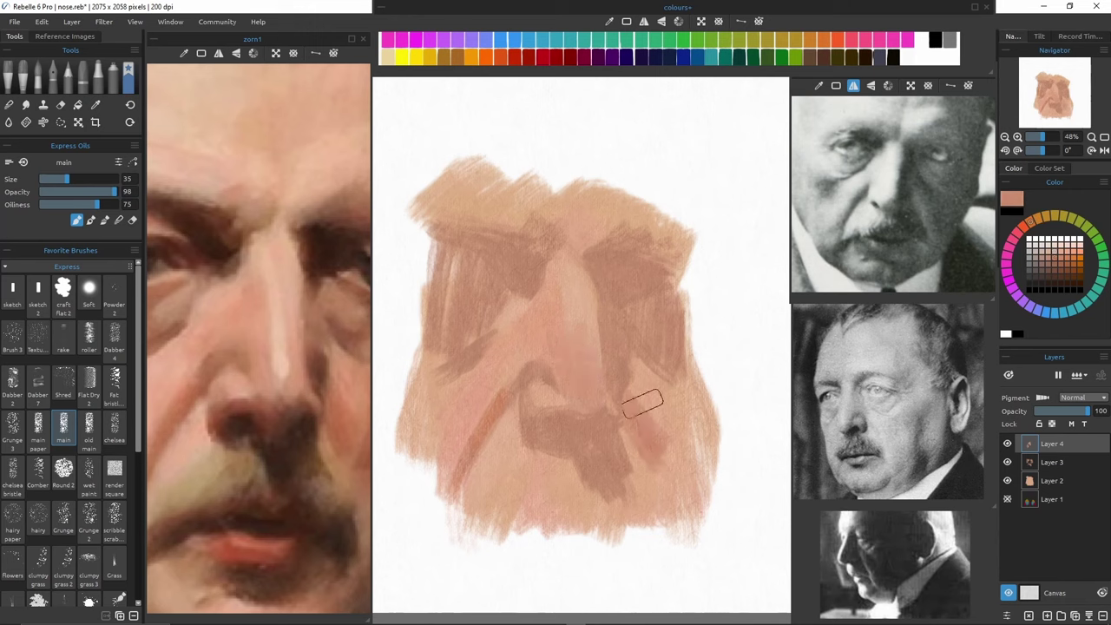
{"action": "key", "text": "e"}
{"action": "key", "text": "e"}
Strengthen the left inner brow and nostril-wing crease with sampled shadow tones, reducing the brush from size 30 to 20.
{"action": "left_click", "coordinate": [513, 221], "text": "alt"}
{"action": "left_click", "coordinate": [601, 269], "text": "alt"}
{"action": "left_click", "coordinate": [536, 373], "text": "alt"}
{"action": "key", "text": "["}
{"action": "left_click_drag", "start_coordinate": [548, 378], "coordinate": [518, 396]}
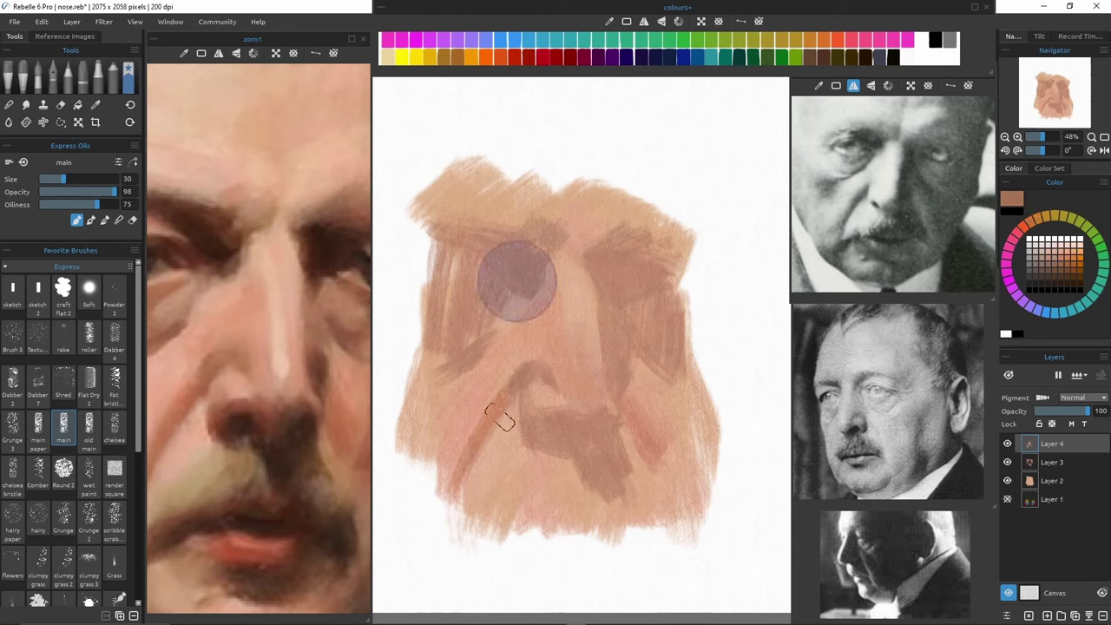
{"action": "key", "text": "["}
{"action": "key", "text": "["}
{"action": "left_click", "coordinate": [623, 445], "text": "alt"}
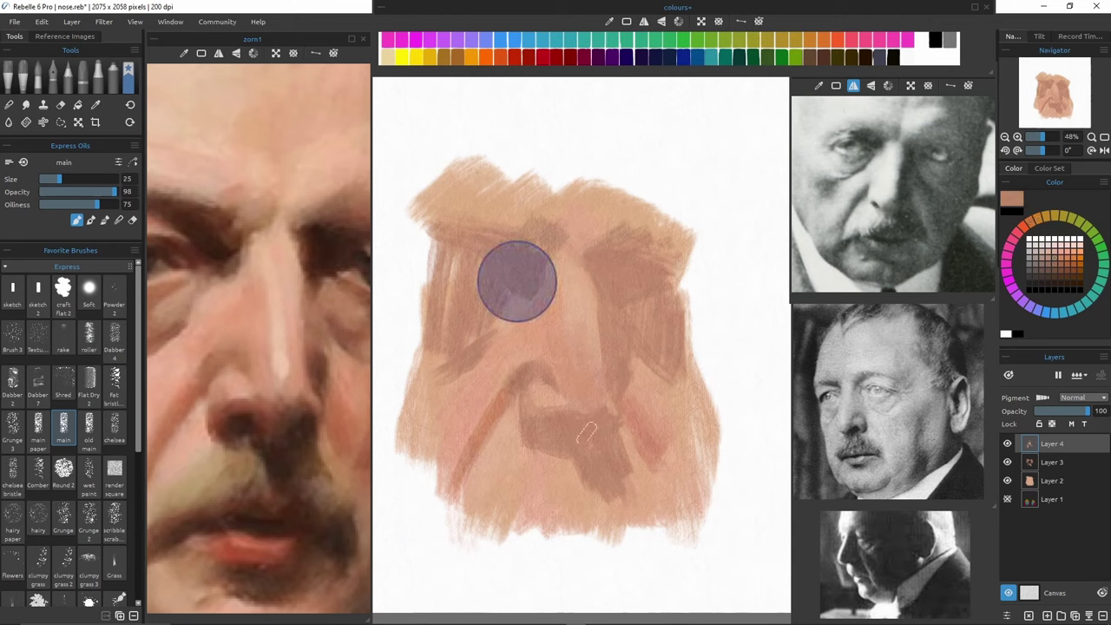
{"action": "left_click", "coordinate": [539, 406], "text": "alt"}
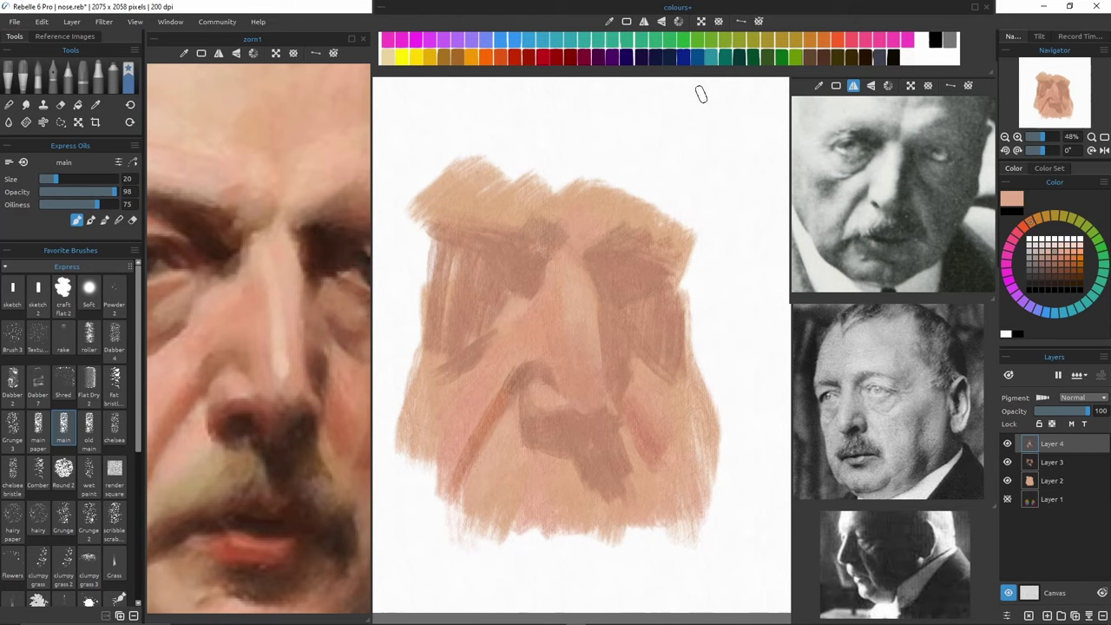
Cover the upper lip area beneath the nose with a muted olive tone, using the brush at size 30.
{"action": "scroll", "coordinate": [523, 469], "scroll_direction": "up", "scroll_amount": 1}
{"action": "key", "text": "]"}
{"action": "key", "text": "]"}
{"action": "left_click", "coordinate": [517, 504], "text": "alt"}
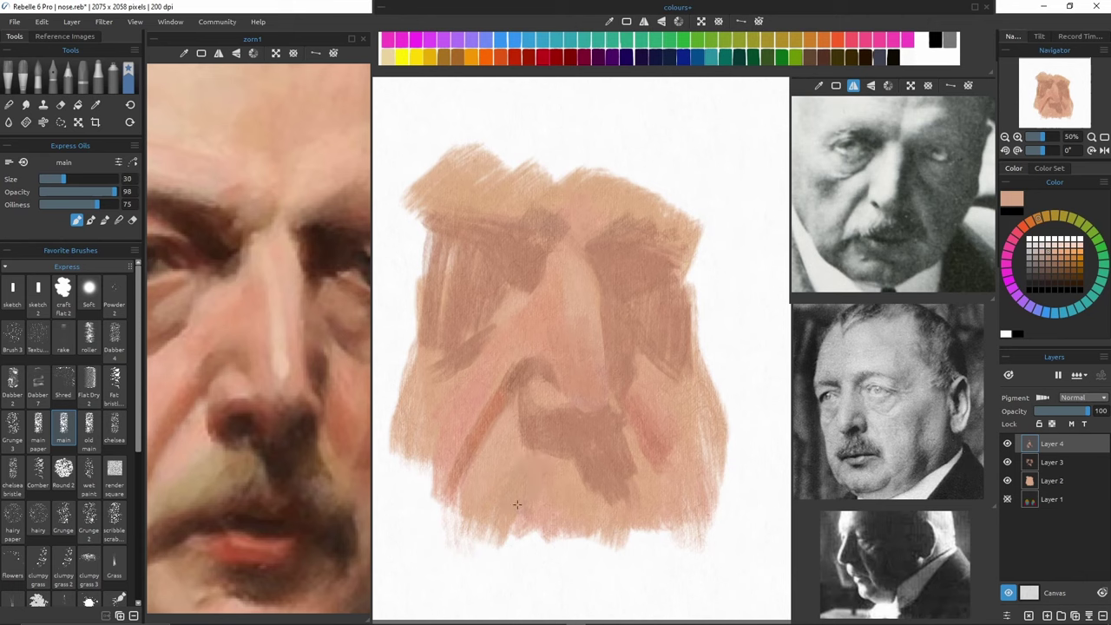
{"action": "left_click", "coordinate": [535, 468], "text": "alt"}
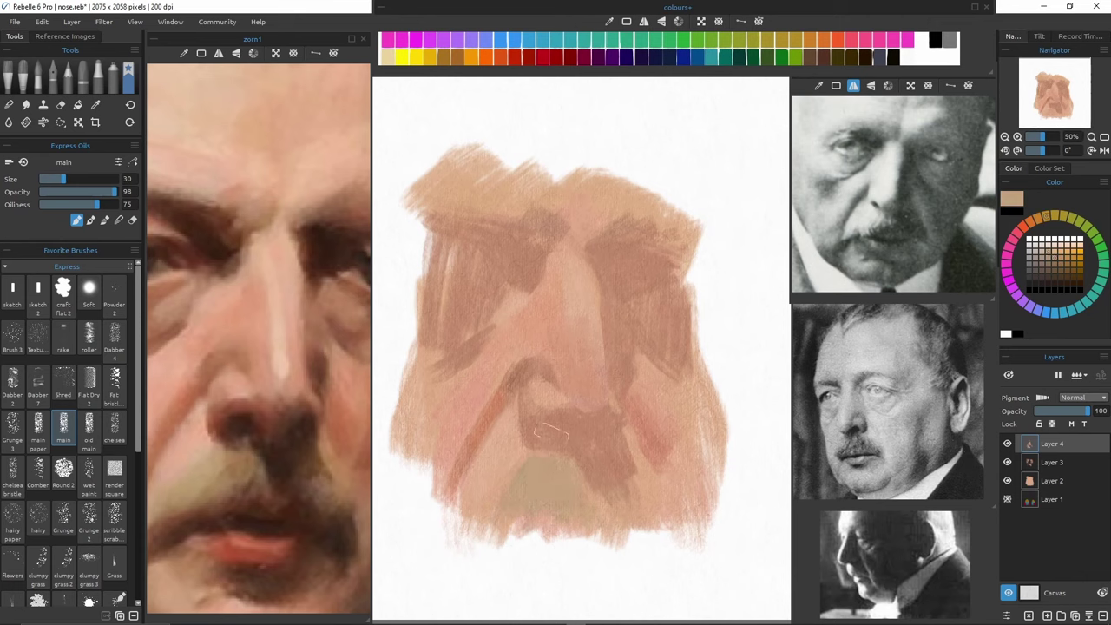
{"action": "left_click", "coordinate": [597, 385], "text": "alt"}
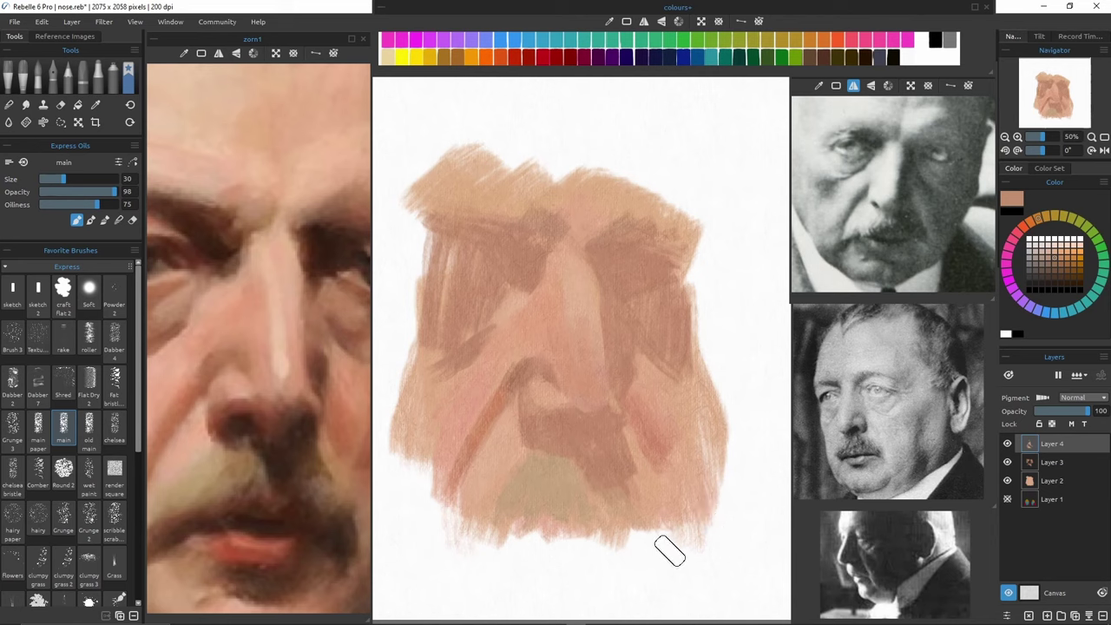
Blend the lower part of the nose's cast shadow into the olive upper lip with sampled tones, then lighten the left cheek at size 35.
{"action": "left_click", "coordinate": [569, 491], "text": "alt"}
{"action": "left_click", "coordinate": [560, 392], "text": "alt"}
{"action": "mouse_move", "coordinate": [560, 473]}
{"action": "left_mouse_down"}
{"action": "mouse_move", "coordinate": [546, 510]}
{"action": "mouse_move", "coordinate": [590, 519]}
{"action": "mouse_move", "coordinate": [597, 505]}
{"action": "left_mouse_up"}
{"action": "key", "text": "]"}
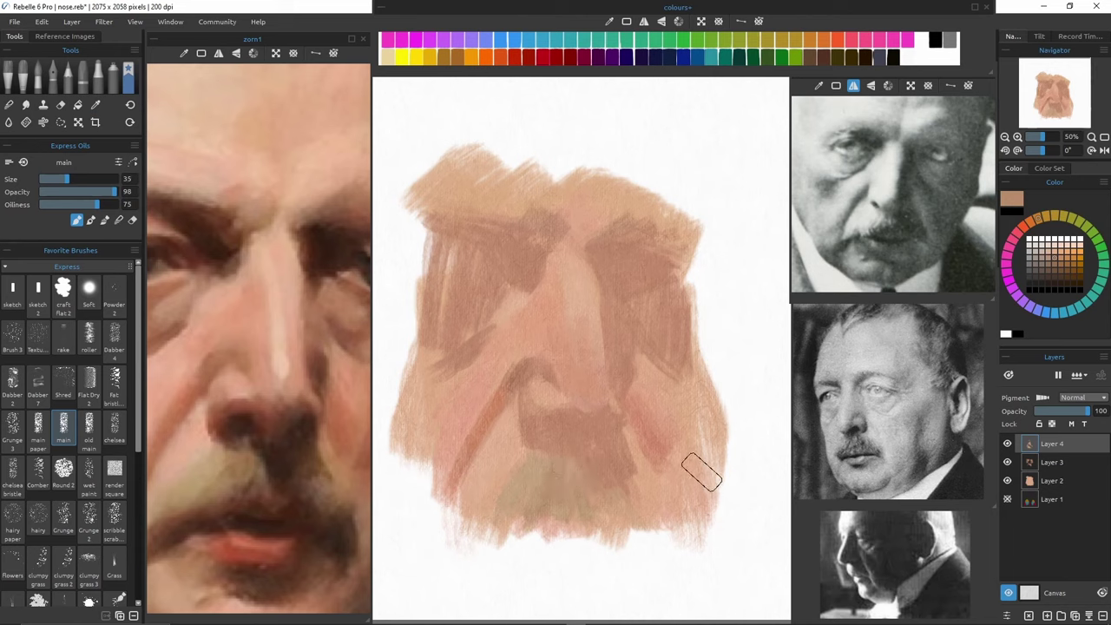
{"action": "key", "text": "n"}
{"action": "key", "text": "b"}
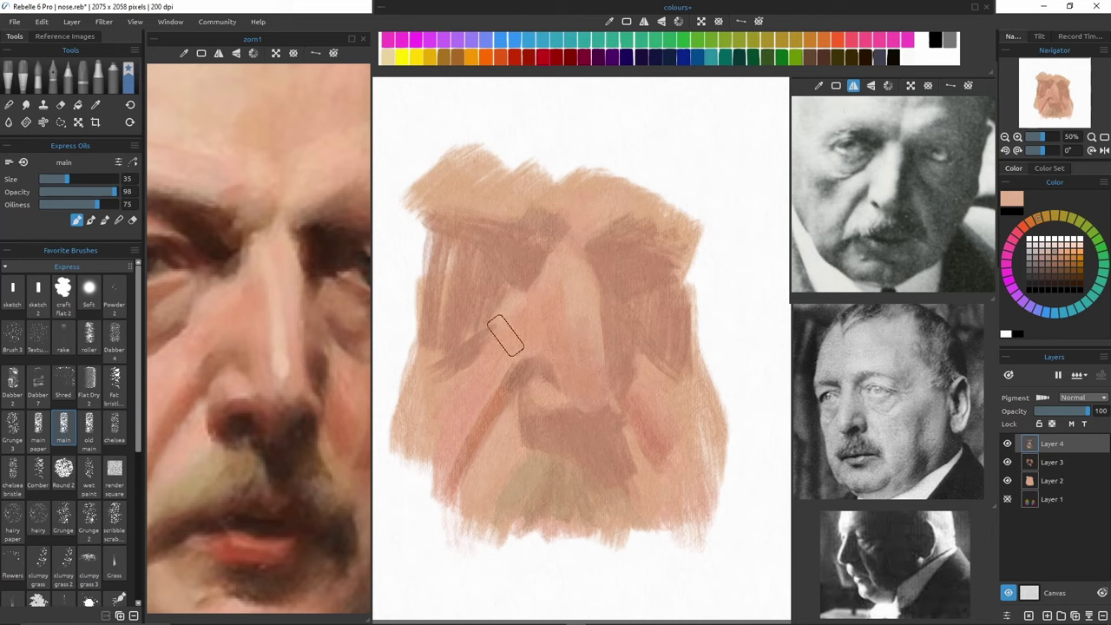
Add a new layer and paint darker brown accents in the right nostril-wing crease and under the right eye at size 25.
{"action": "key", "text": "["}
{"action": "key", "text": "["}
{"action": "key", "text": "["}
{"action": "key", "text": "ctrl+shift+n"}
{"action": "left_click", "coordinate": [625, 375], "text": "alt"}
{"action": "key", "text": "]"}
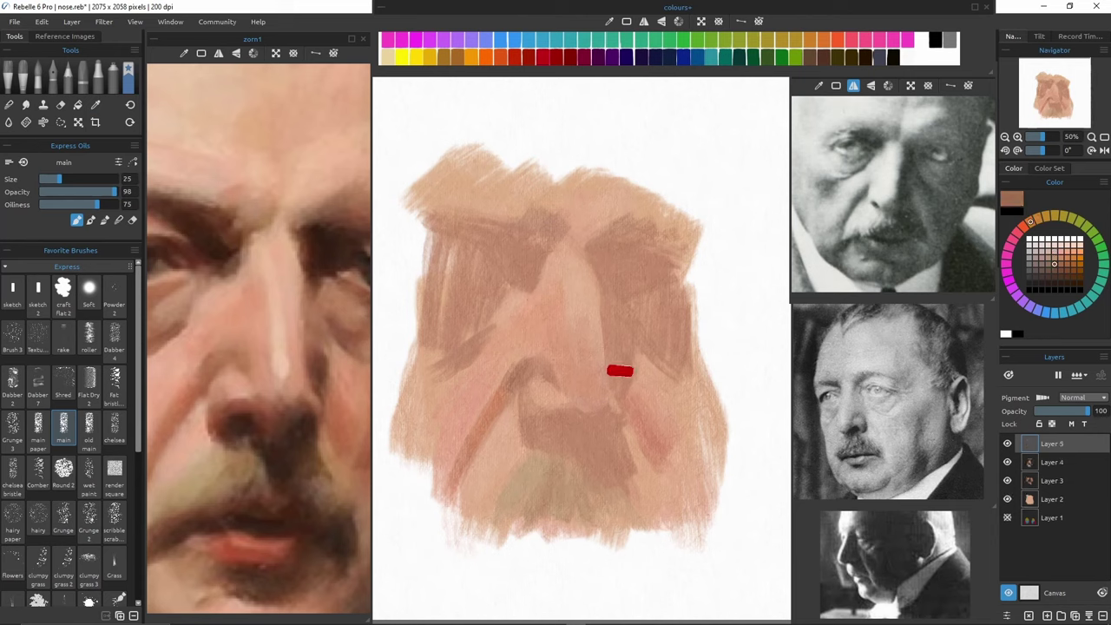
{"action": "left_click_drag", "start_coordinate": [624, 360], "coordinate": [619, 387]}
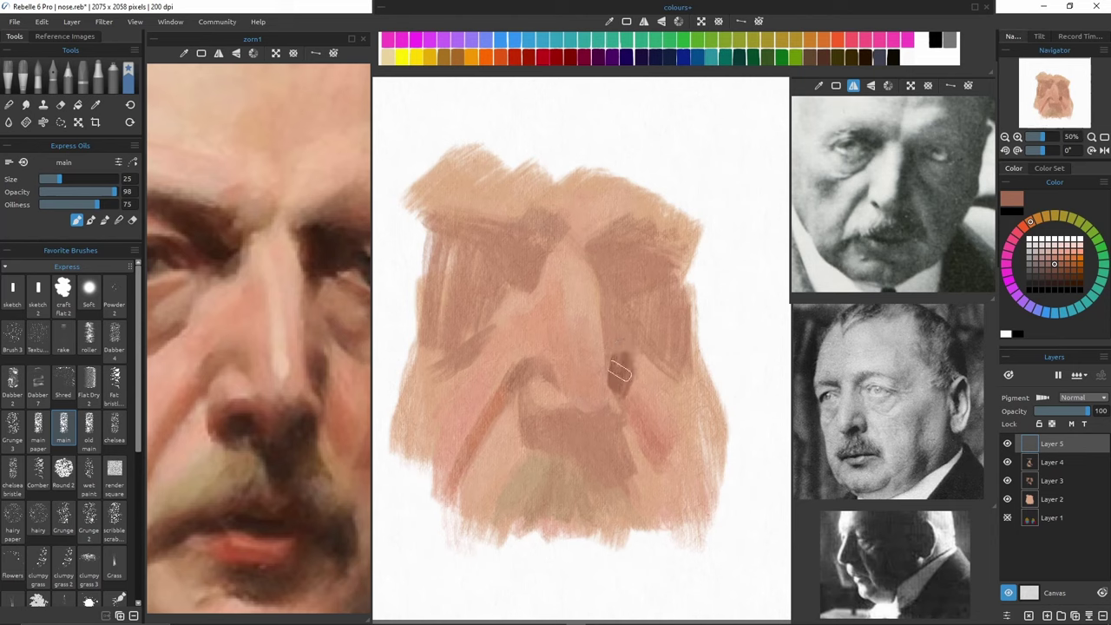
{"action": "left_click_drag", "start_coordinate": [640, 324], "coordinate": [675, 364]}
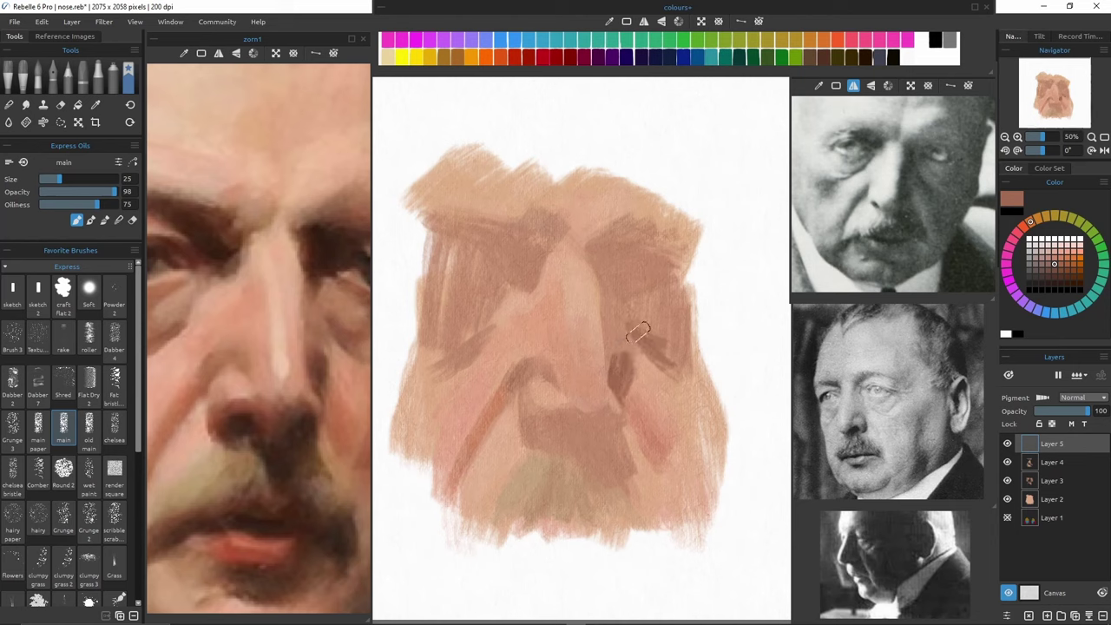
Darken the shadows of both eye sockets with the same brown, redoing the first stroke on the right socket.
{"action": "mouse_move", "coordinate": [597, 248]}
{"action": "left_mouse_down"}
{"action": "mouse_move", "coordinate": [605, 288]}
{"action": "mouse_move", "coordinate": [677, 267]}
{"action": "left_mouse_up"}
{"action": "key", "text": "ctrl+z"}
{"action": "mouse_move", "coordinate": [533, 247]}
{"action": "left_mouse_down"}
{"action": "mouse_move", "coordinate": [525, 284]}
{"action": "mouse_move", "coordinate": [441, 227]}
{"action": "mouse_move", "coordinate": [527, 258]}
{"action": "left_mouse_up"}
{"action": "key", "text": "n"}
{"action": "key", "text": "b"}
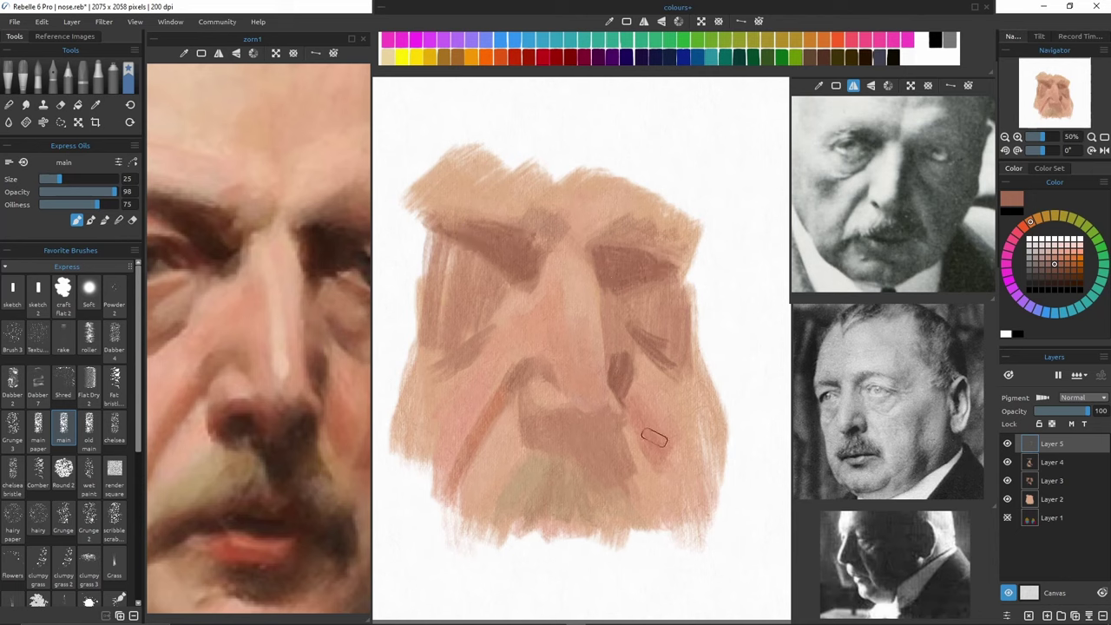
Paint the whole underside of the nose in reddish brown mixed with palette red, and trim its edges with the eraser.
{"action": "mouse_move", "coordinate": [531, 427]}
{"action": "left_mouse_down"}
{"action": "mouse_move", "coordinate": [565, 413]}
{"action": "mouse_move", "coordinate": [580, 424]}
{"action": "left_mouse_up"}
{"action": "key", "text": "ctrl+z"}
{"action": "left_click", "coordinate": [599, 57], "text": "alt"}
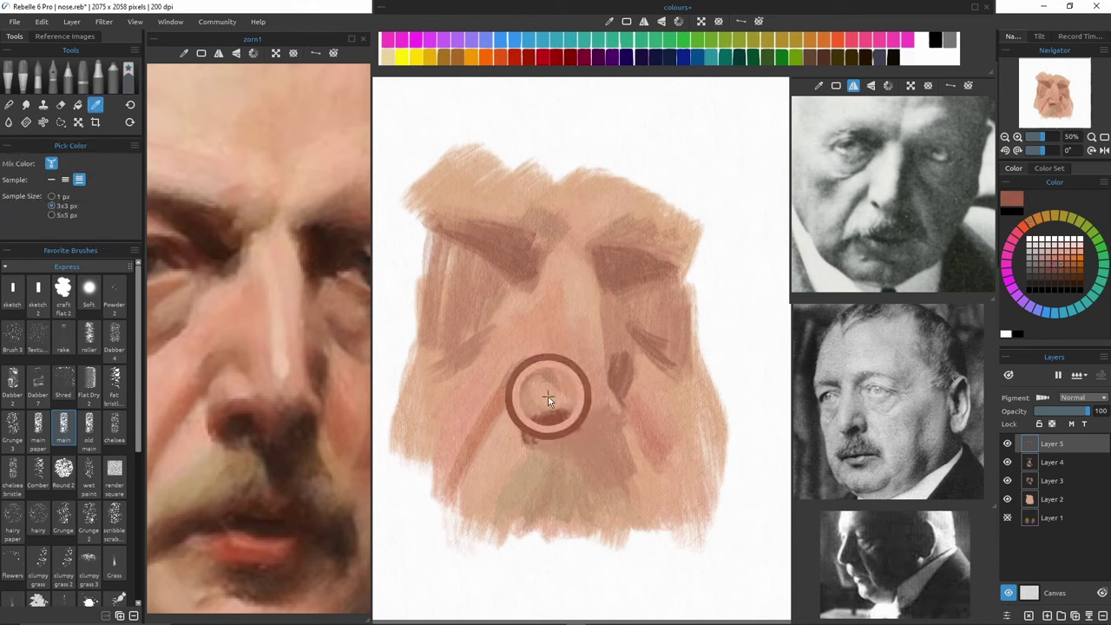
{"action": "key", "text": "n"}
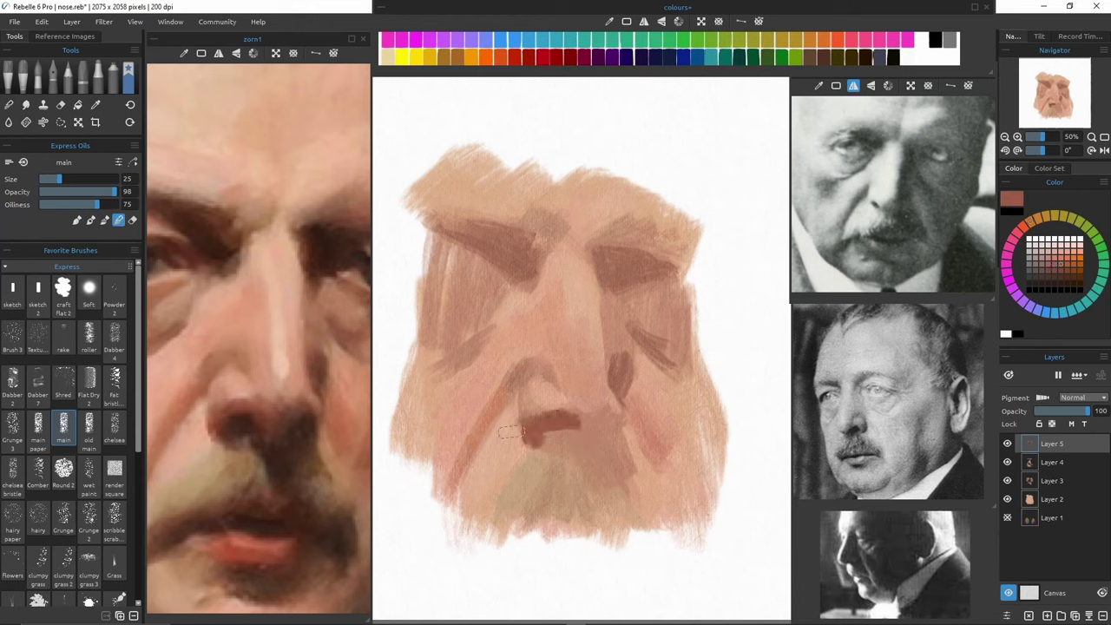
{"action": "key", "text": "b"}
{"action": "mouse_move", "coordinate": [547, 437]}
{"action": "left_mouse_down"}
{"action": "mouse_move", "coordinate": [564, 449]}
{"action": "mouse_move", "coordinate": [583, 427]}
{"action": "mouse_move", "coordinate": [576, 448]}
{"action": "mouse_move", "coordinate": [592, 433]}
{"action": "left_mouse_up"}
{"action": "left_click", "coordinate": [572, 436], "text": "alt"}
{"action": "key", "text": "e"}
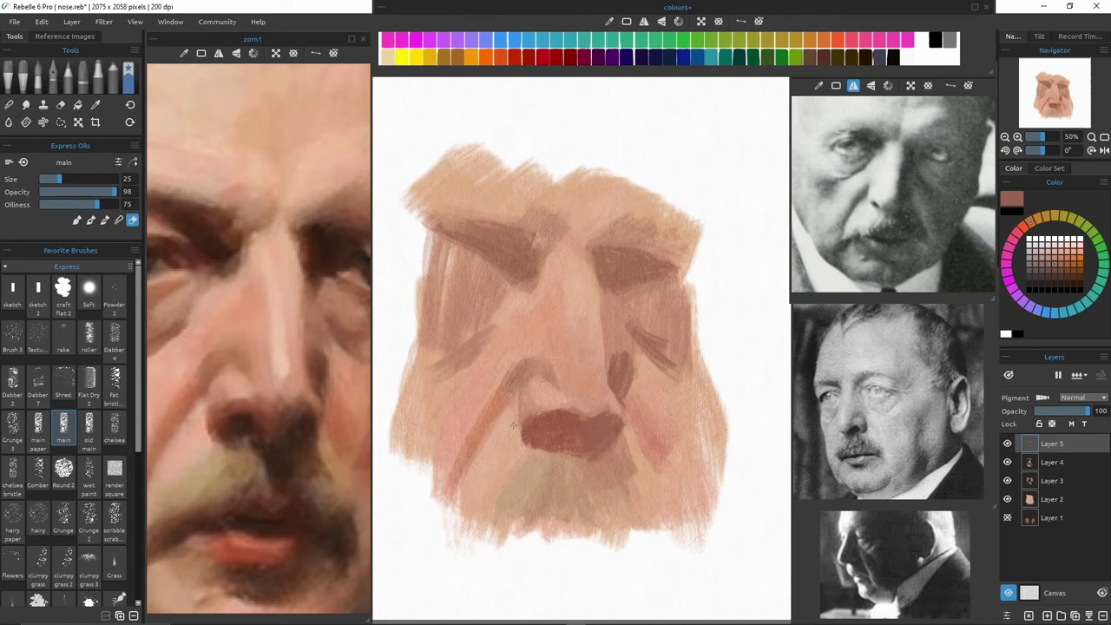
{"action": "key", "text": "e"}
{"action": "key", "text": "e"}
{"action": "key", "text": "e"}
Lay a dark grey-brown cast shadow diagonally down from the base of the nose over the upper lip.
{"action": "left_click", "coordinate": [1047, 271]}
{"action": "key", "text": "alt"}
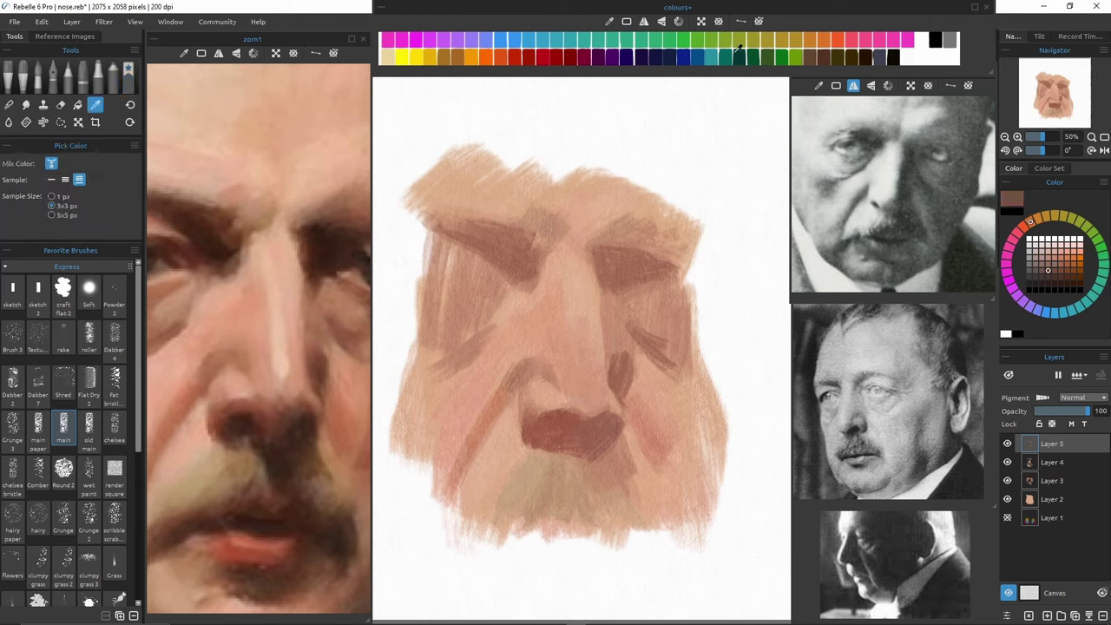
{"action": "key", "text": "b"}
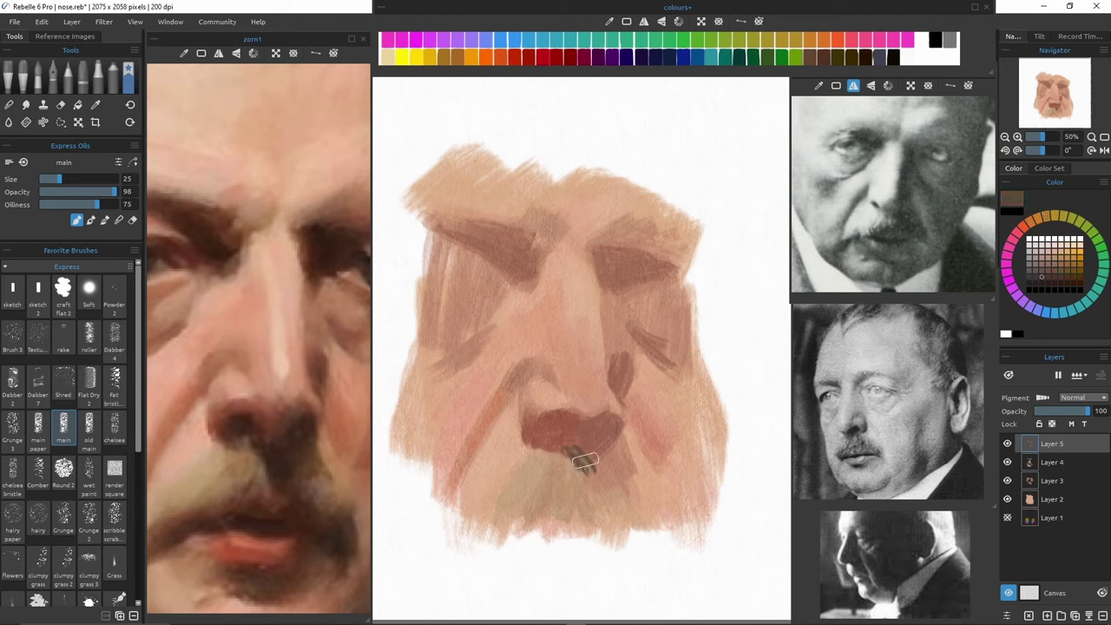
{"action": "left_click_drag", "start_coordinate": [585, 461], "coordinate": [601, 500]}
{"action": "mouse_move", "coordinate": [608, 447]}
{"action": "left_mouse_down"}
{"action": "mouse_move", "coordinate": [608, 491]}
{"action": "mouse_move", "coordinate": [628, 486]}
{"action": "left_mouse_up"}
{"action": "key", "text": "e"}
{"action": "key", "text": "b"}
Erase and repaint the cast shadow's edges below the right nostril with sampled shadow tones.
{"action": "left_click", "coordinate": [612, 441], "text": "alt"}
{"action": "key", "text": "e"}
{"action": "key", "text": "b"}
{"action": "left_click", "coordinate": [612, 470], "text": "alt"}
{"action": "key", "text": "e"}
{"action": "key", "text": "b"}
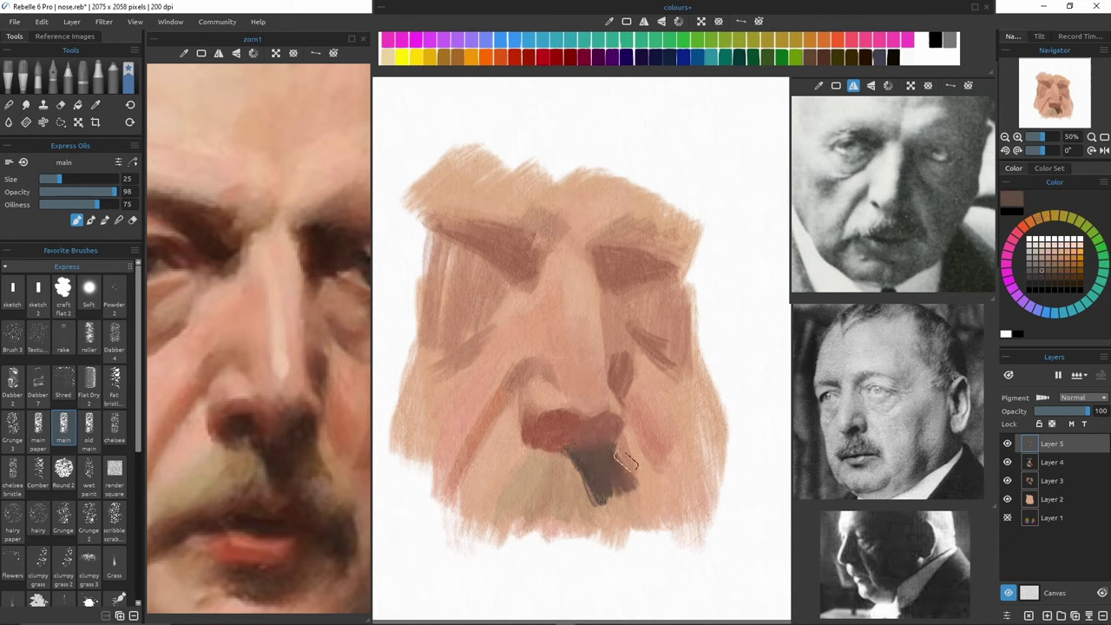
Warm the outer edge of the nose's cast shadow with sampled reddish-brown strokes.
{"action": "left_click", "coordinate": [626, 455], "text": "alt"}
{"action": "mouse_move", "coordinate": [618, 446]}
{"action": "left_mouse_down"}
{"action": "mouse_move", "coordinate": [627, 472]}
{"action": "mouse_move", "coordinate": [613, 453]}
{"action": "mouse_move", "coordinate": [638, 423]}
{"action": "mouse_move", "coordinate": [625, 457]}
{"action": "left_mouse_up"}
{"action": "left_click", "coordinate": [614, 453], "text": "alt"}
{"action": "left_click", "coordinate": [638, 423], "text": "alt"}
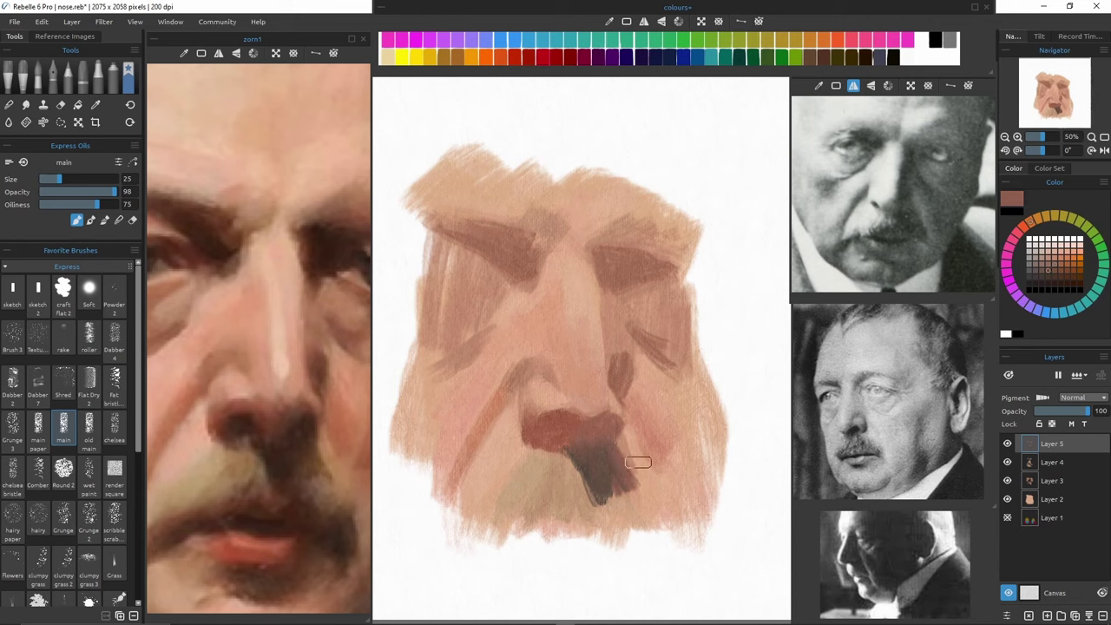
{"action": "left_click", "coordinate": [616, 482], "text": "alt"}
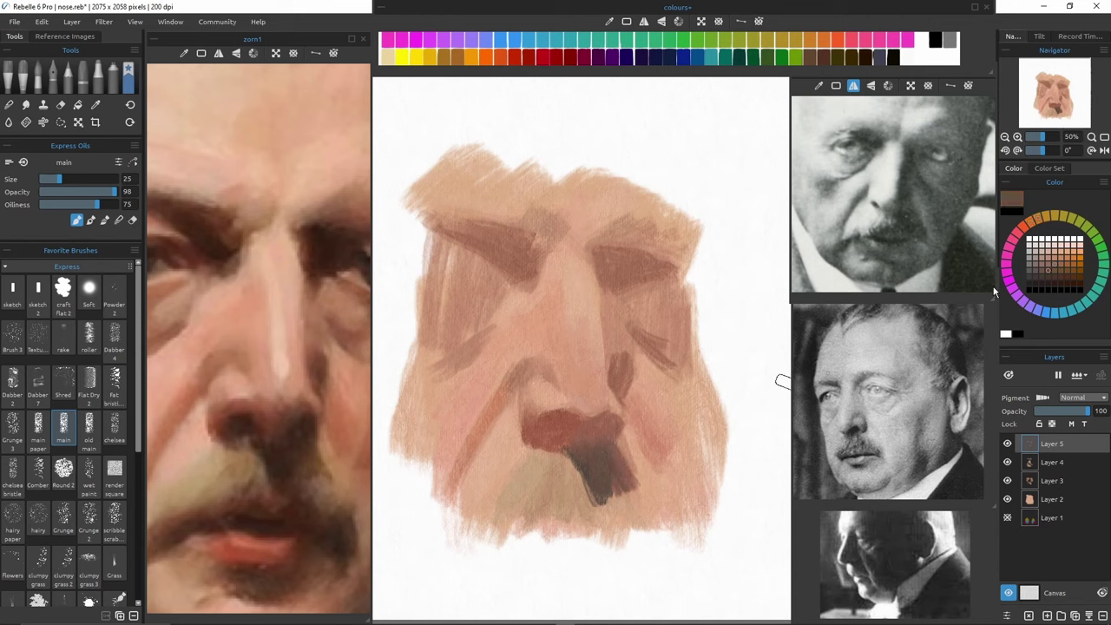
Paint dark brown openings for both nostrils and blend them into the underside of the nose and the cast shadow.
{"action": "mouse_move", "coordinate": [557, 429]}
{"action": "left_mouse_down"}
{"action": "mouse_move", "coordinate": [577, 429]}
{"action": "mouse_move", "coordinate": [543, 437]}
{"action": "left_mouse_up"}
{"action": "left_click", "coordinate": [607, 460], "text": "alt"}
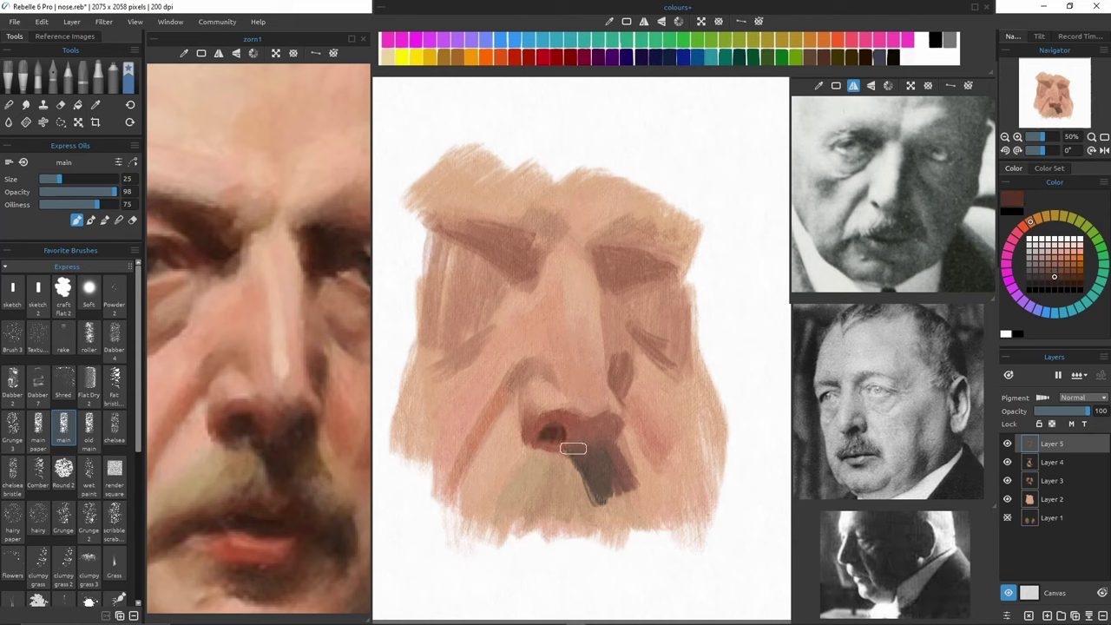
{"action": "key", "text": "bracketleft"}
{"action": "mouse_move", "coordinate": [615, 426]}
{"action": "left_mouse_down"}
{"action": "mouse_move", "coordinate": [611, 378]}
{"action": "mouse_move", "coordinate": [588, 466]}
{"action": "mouse_move", "coordinate": [589, 447]}
{"action": "mouse_move", "coordinate": [605, 438]}
{"action": "mouse_move", "coordinate": [626, 481]}
{"action": "mouse_move", "coordinate": [588, 477]}
{"action": "mouse_move", "coordinate": [585, 451]}
{"action": "mouse_move", "coordinate": [608, 499]}
{"action": "left_mouse_up"}
{"action": "key", "text": "n"}
{"action": "key", "text": "n"}
{"action": "key", "text": "n"}
{"action": "key", "text": "n"}
{"action": "key", "text": "bracketright"}
{"action": "key", "text": "n"}
{"action": "key", "text": "n"}
{"action": "left_click", "coordinate": [601, 435], "text": "alt"}
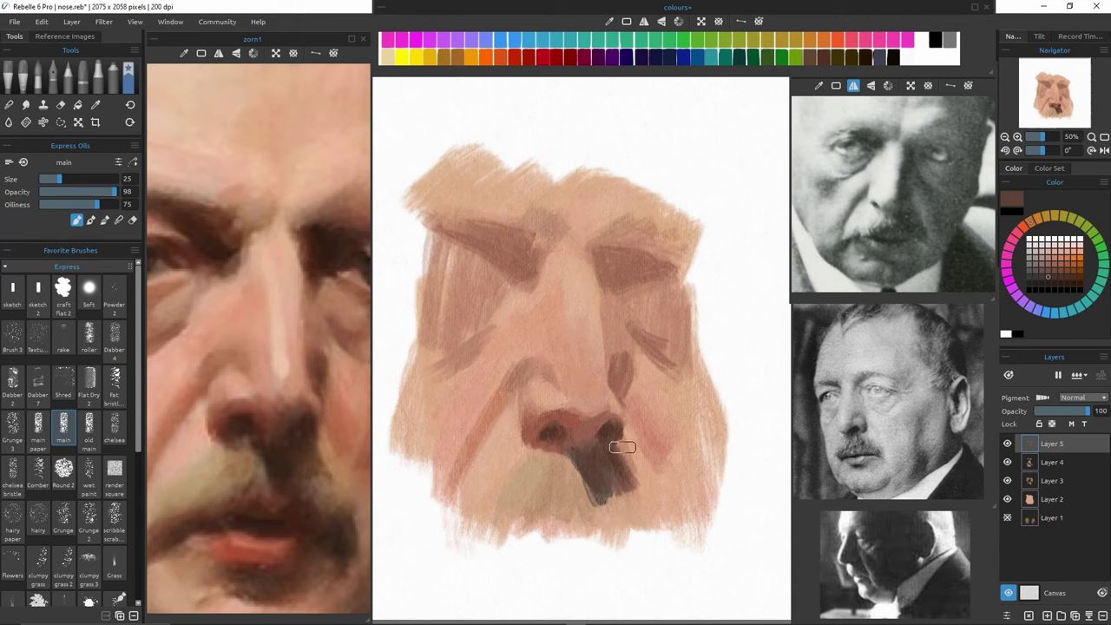
Redden the rim of the right nostril and the area between the nostrils with a sampled tone mixed with palette red.
{"action": "left_click", "coordinate": [574, 436], "text": "alt"}
{"action": "left_click_drag", "start_coordinate": [599, 424], "coordinate": [611, 410]}
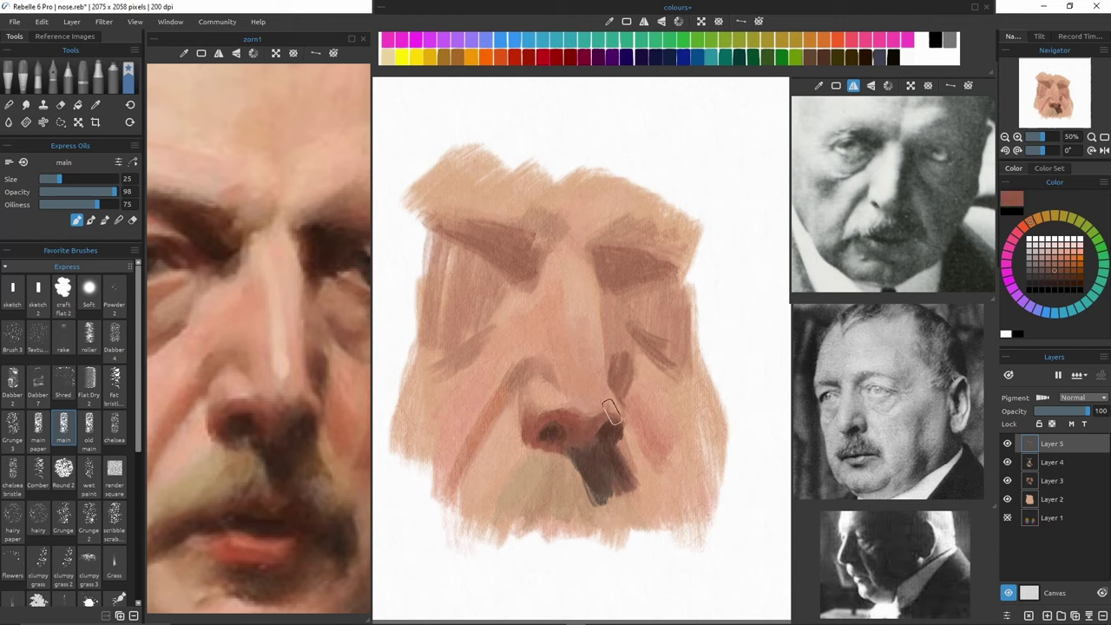
{"action": "left_click", "coordinate": [587, 449], "text": "alt"}
{"action": "left_click", "coordinate": [554, 58]}
{"action": "left_click_drag", "start_coordinate": [570, 430], "coordinate": [596, 449]}
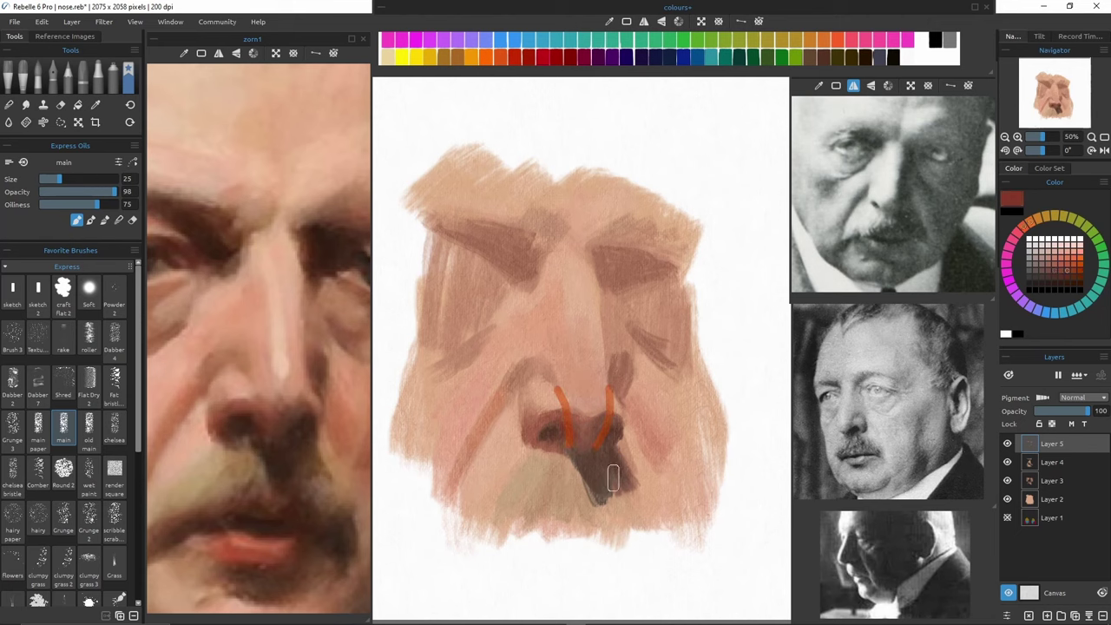
Refine the left nostril's opening and rim with sampled red and dark brown at size 20, blending and erasing its edges.
{"action": "left_click", "coordinate": [571, 451], "text": "alt"}
{"action": "key", "text": "bracketleft"}
{"action": "left_click", "coordinate": [542, 430], "text": "alt"}
{"action": "left_click", "coordinate": [531, 431], "text": "alt"}
{"action": "mouse_move", "coordinate": [538, 440]}
{"action": "left_mouse_down"}
{"action": "mouse_move", "coordinate": [569, 451]}
{"action": "mouse_move", "coordinate": [553, 457]}
{"action": "left_mouse_up"}
{"action": "key", "text": "n"}
{"action": "key", "text": "b"}
{"action": "key", "text": "n"}
{"action": "key", "text": "b"}
{"action": "key", "text": "e"}
{"action": "key", "text": "b"}
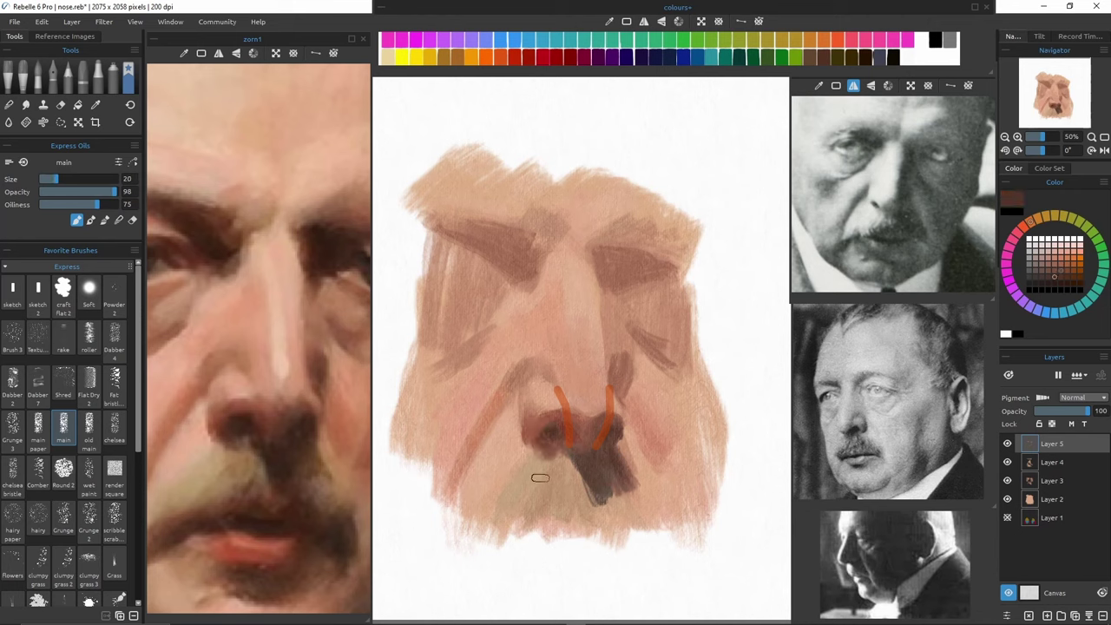
{"action": "key", "text": "e"}
{"action": "key", "text": "b"}
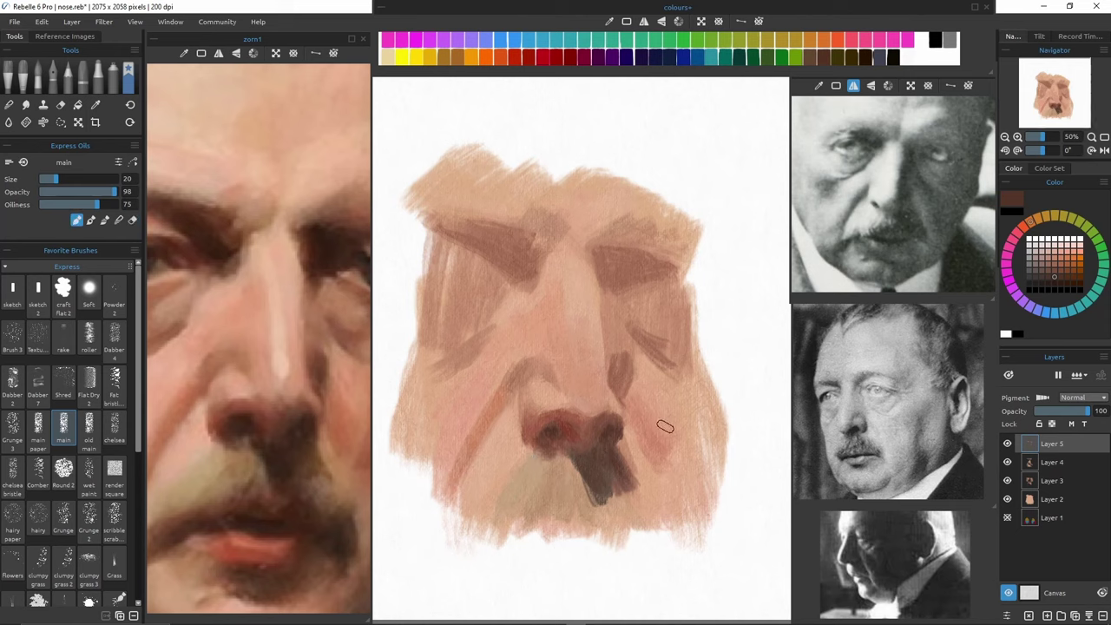
Touch up and blend the transition between the right nostril and the cast shadow with sampled tones.
{"action": "left_click", "coordinate": [589, 432], "text": "alt"}
{"action": "key", "text": "n"}
{"action": "key", "text": "b"}
{"action": "left_click", "coordinate": [603, 456], "text": "alt"}
Fill both eye sockets with deep red-brown darkened from the palette, enlarging the brush to size 25.
{"action": "left_click_drag", "start_coordinate": [605, 253], "coordinate": [610, 283]}
{"action": "key", "text": "ctrl+z"}
{"action": "left_click", "coordinate": [593, 430], "text": "alt"}
{"action": "left_click", "coordinate": [851, 58]}
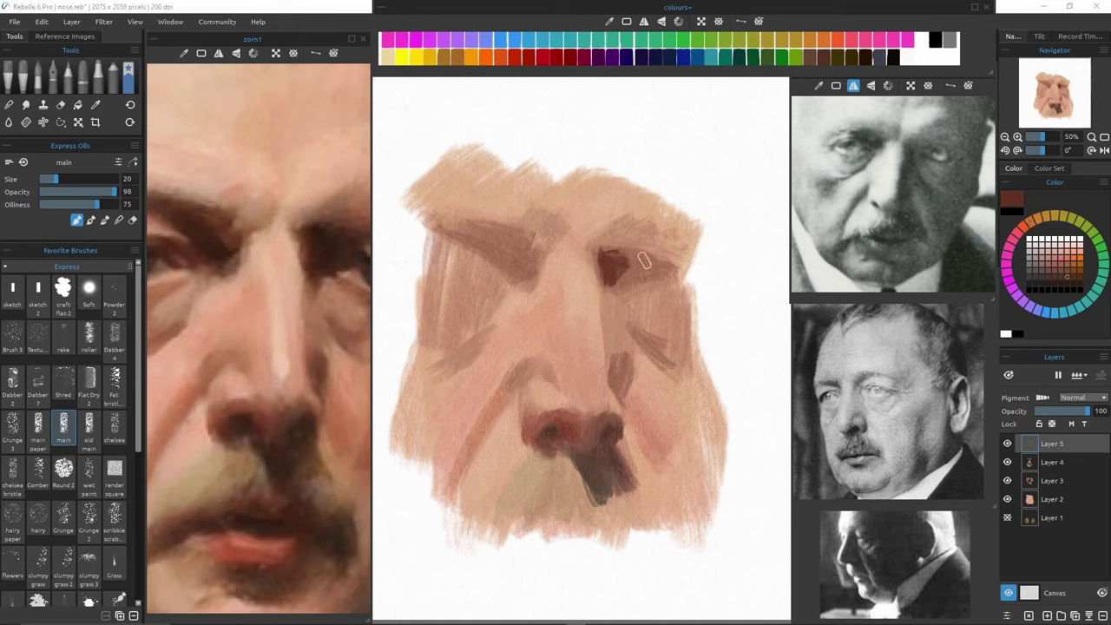
{"action": "mouse_move", "coordinate": [625, 260]}
{"action": "left_mouse_down"}
{"action": "mouse_move", "coordinate": [663, 263]}
{"action": "mouse_move", "coordinate": [625, 276]}
{"action": "mouse_move", "coordinate": [615, 294]}
{"action": "mouse_move", "coordinate": [625, 289]}
{"action": "left_mouse_up"}
{"action": "key", "text": "]"}
{"action": "mouse_move", "coordinate": [528, 255]}
{"action": "left_mouse_down"}
{"action": "mouse_move", "coordinate": [448, 228]}
{"action": "mouse_move", "coordinate": [529, 280]}
{"action": "mouse_move", "coordinate": [506, 253]}
{"action": "mouse_move", "coordinate": [531, 286]}
{"action": "left_mouse_up"}
{"action": "left_click", "coordinate": [524, 282], "text": "alt"}
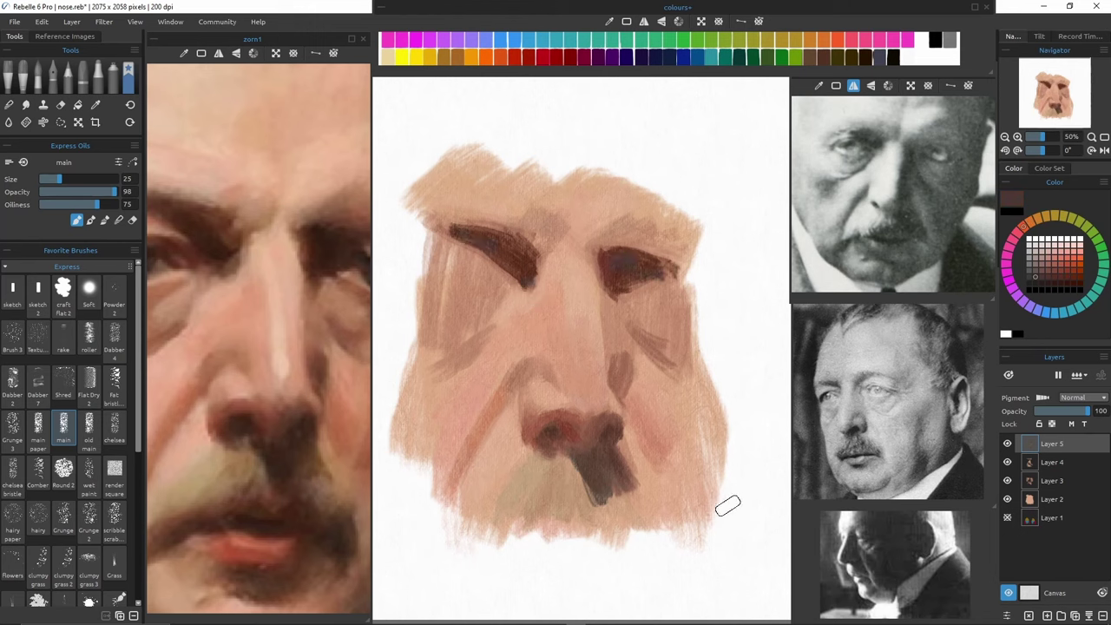
Deepen the crease above the right nostril wing with a sampled dark brown and the brush at size 20.
{"action": "left_click", "coordinate": [642, 388], "text": "alt"}
{"action": "left_click", "coordinate": [610, 275], "text": "alt"}
{"action": "key", "text": "["}
{"action": "left_click_drag", "start_coordinate": [624, 378], "coordinate": [617, 391]}
{"action": "left_click", "coordinate": [607, 267], "text": "alt"}
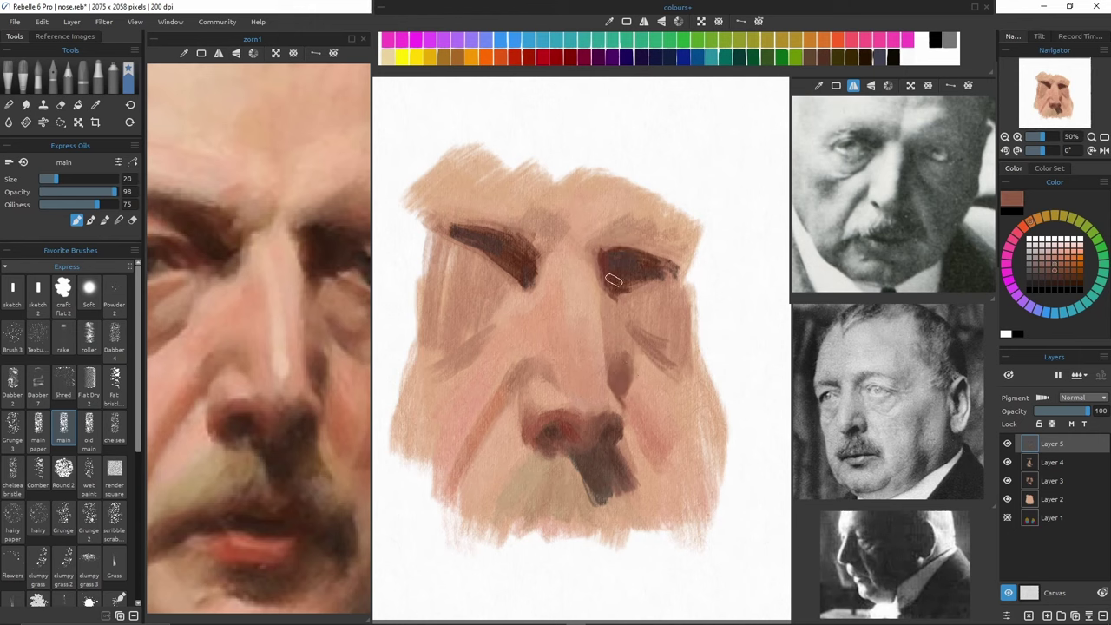
Touch up the lower inner corner of the right eye socket with sampled red-brown.
{"action": "left_click_drag", "start_coordinate": [614, 281], "coordinate": [614, 308]}
{"action": "key", "text": "b"}
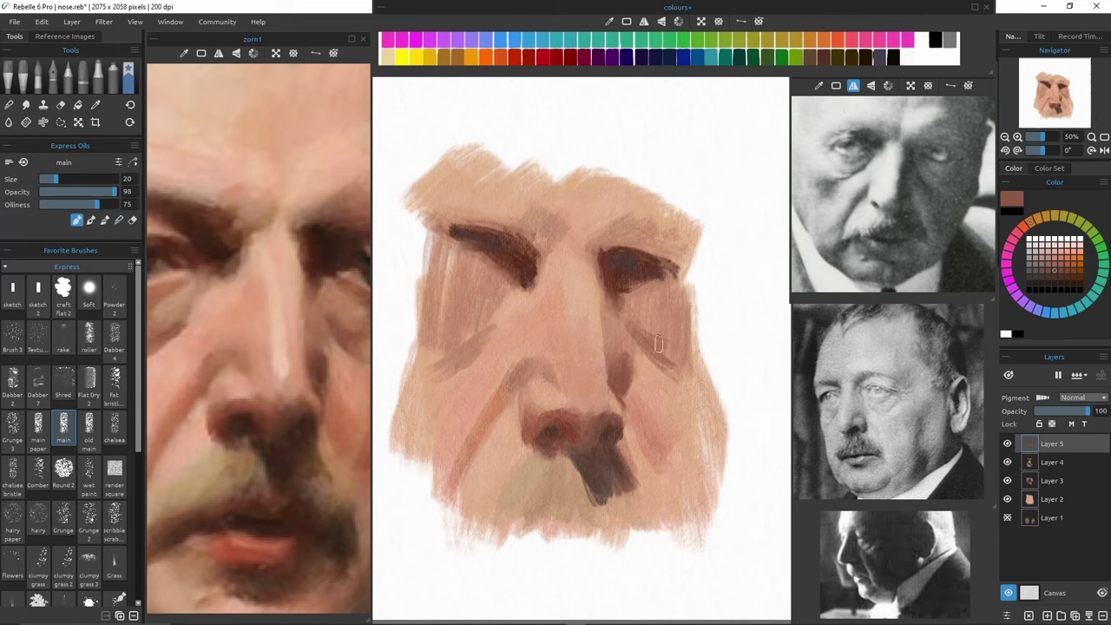
{"action": "left_click", "coordinate": [630, 276], "text": "alt"}
Add a new layer and paint a light skin-tone highlight down the nose bridge.
{"action": "left_click", "coordinate": [586, 345], "text": "alt"}
{"action": "key", "text": "ctrl+shift+n"}
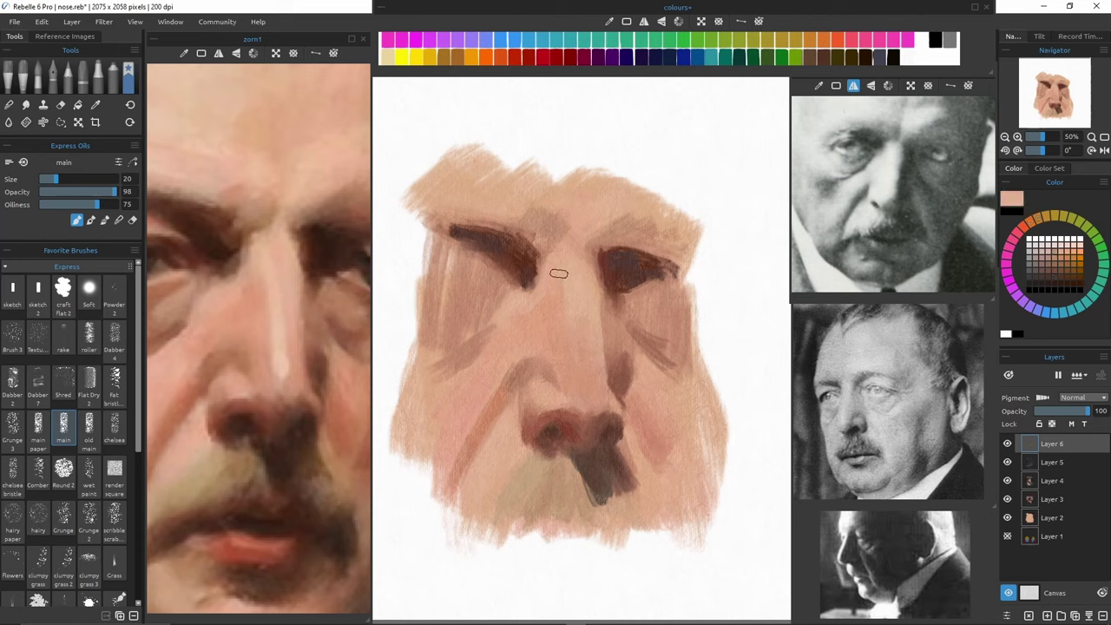
{"action": "left_click_drag", "start_coordinate": [573, 345], "coordinate": [581, 385]}
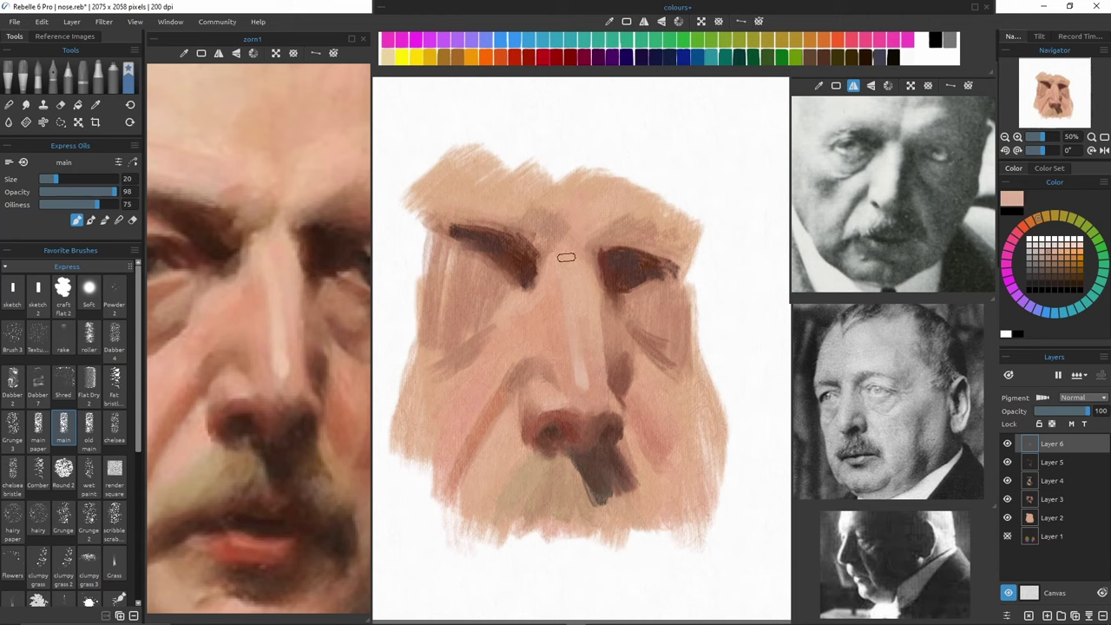
{"action": "left_click", "coordinate": [570, 328], "text": "alt"}
Touch up the nose with sampled skin tones and merge Layers 3 through 6 into one layer.
{"action": "left_click", "coordinate": [509, 210], "text": "alt"}
{"action": "key", "text": "b"}
{"action": "left_click", "coordinate": [598, 376], "text": "alt"}
{"action": "left_click", "coordinate": [1051, 499], "text": "shift"}
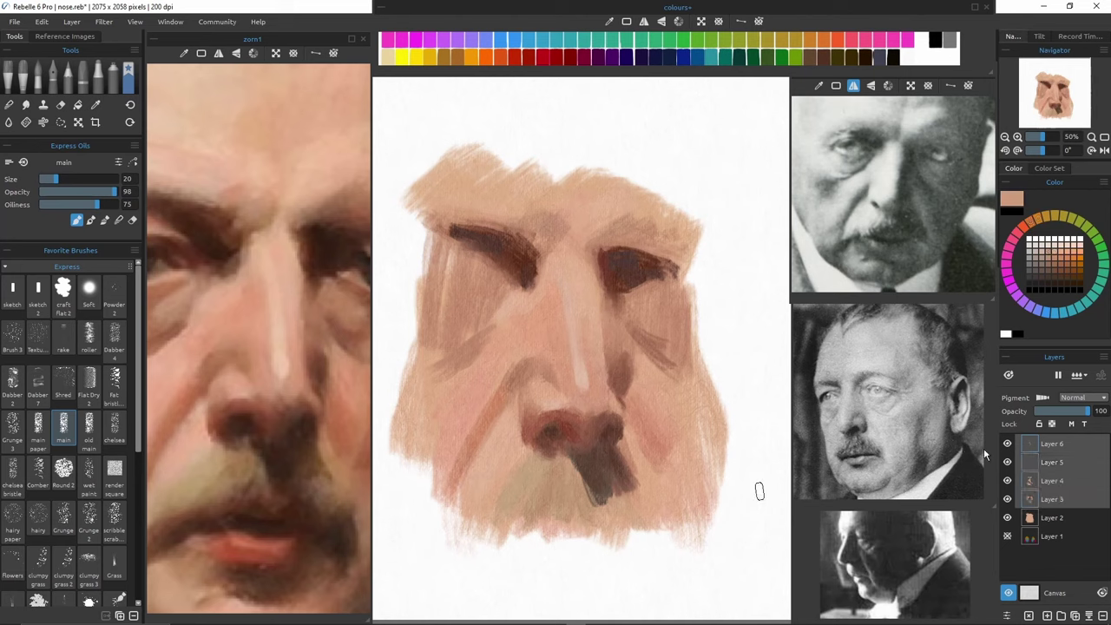
{"action": "key", "text": "ctrl+e"}
Blend the upper and inner edges of both eye sockets into the brow with sampled skin tones at size 25.
{"action": "key", "text": "n"}
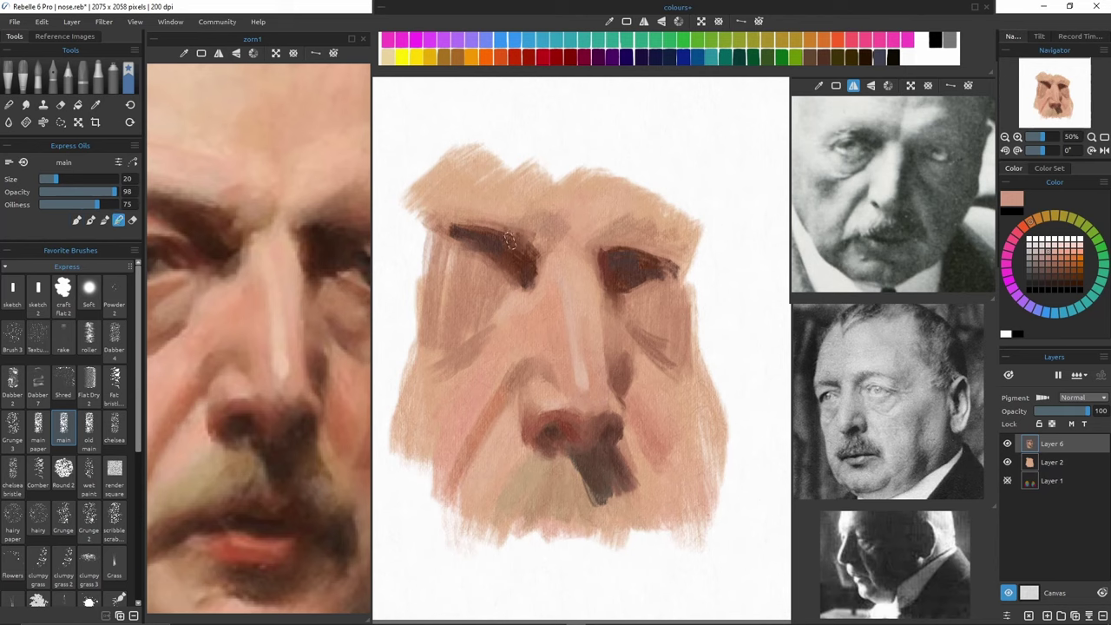
{"action": "key", "text": "b"}
{"action": "left_click", "coordinate": [619, 247], "text": "alt"}
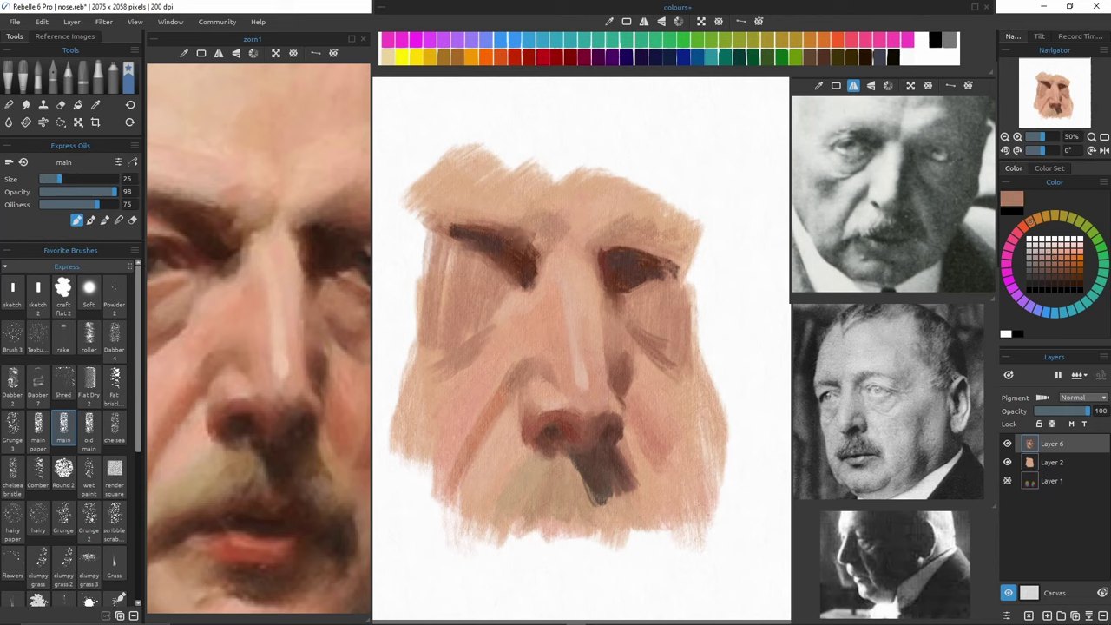
{"action": "mouse_move", "coordinate": [651, 242]}
{"action": "left_mouse_down"}
{"action": "mouse_move", "coordinate": [674, 252]}
{"action": "mouse_move", "coordinate": [649, 249]}
{"action": "mouse_move", "coordinate": [664, 254]}
{"action": "left_mouse_up"}
{"action": "key", "text": "n"}
{"action": "key", "text": "b"}
{"action": "left_click", "coordinate": [582, 236], "text": "alt"}
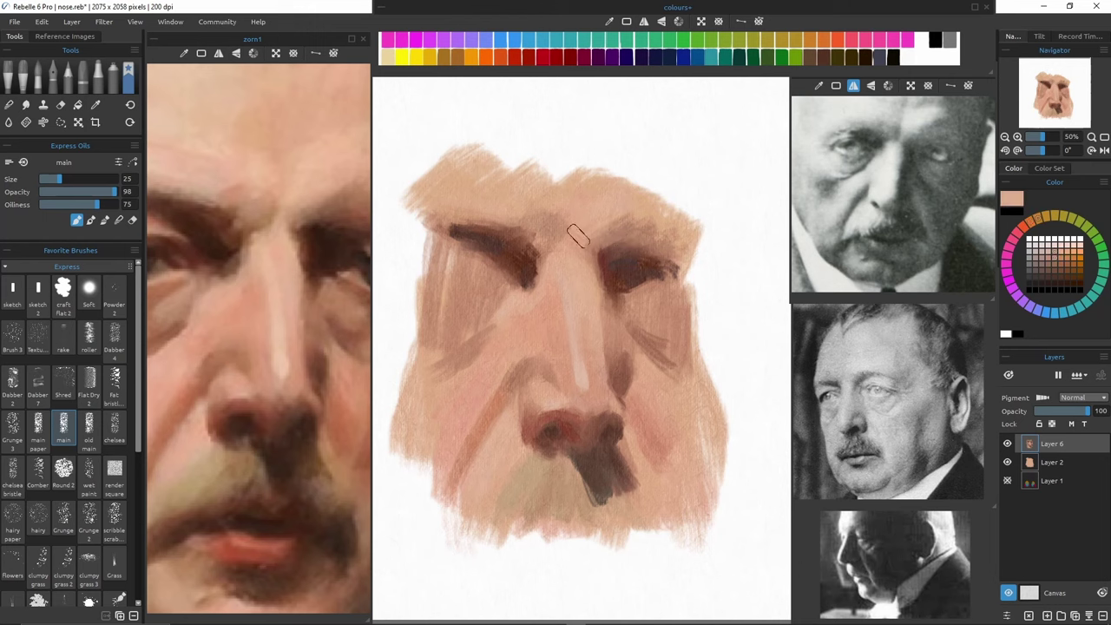
{"action": "left_click_drag", "start_coordinate": [610, 228], "coordinate": [622, 221]}
Deepen both eye sockets with a very dark brown on a new layer.
{"action": "left_click", "coordinate": [522, 280], "text": "alt"}
{"action": "left_click", "coordinate": [518, 264], "text": "alt"}
{"action": "key", "text": "ctrl+shift+n"}
{"action": "left_click_drag", "start_coordinate": [487, 242], "coordinate": [525, 281]}
{"action": "mouse_move", "coordinate": [615, 253]}
{"action": "left_mouse_down"}
{"action": "mouse_move", "coordinate": [623, 278]}
{"action": "mouse_move", "coordinate": [628, 263]}
{"action": "mouse_move", "coordinate": [640, 271]}
{"action": "left_mouse_up"}
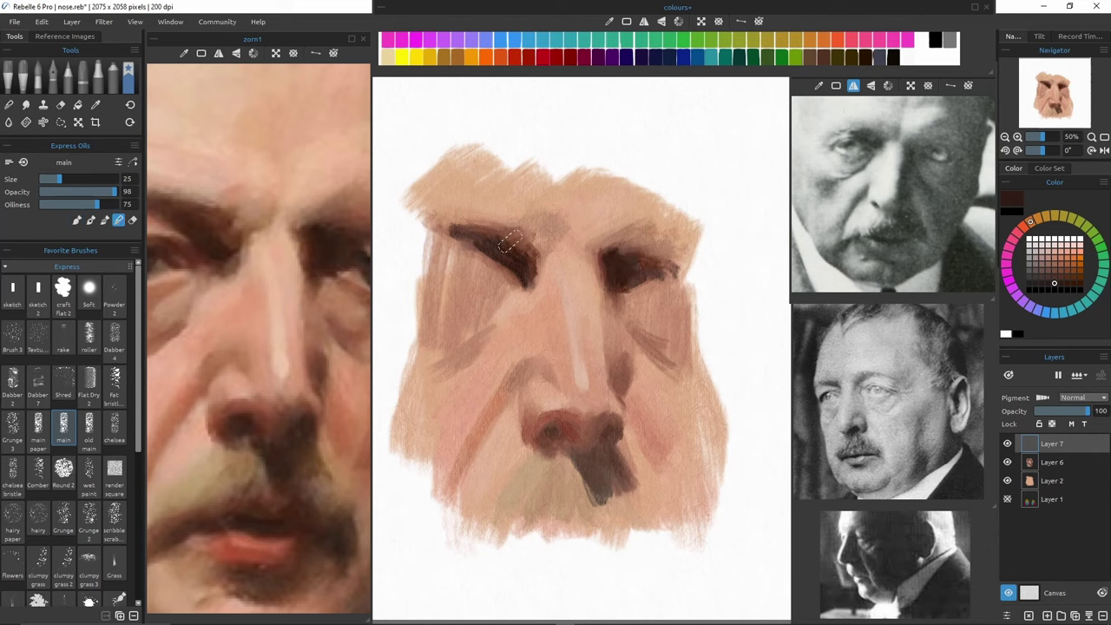
Refine the nostrils with sampled dark and skin tones at size 18, and merge the layer into Layer 6.
{"action": "left_click", "coordinate": [548, 433], "text": "alt"}
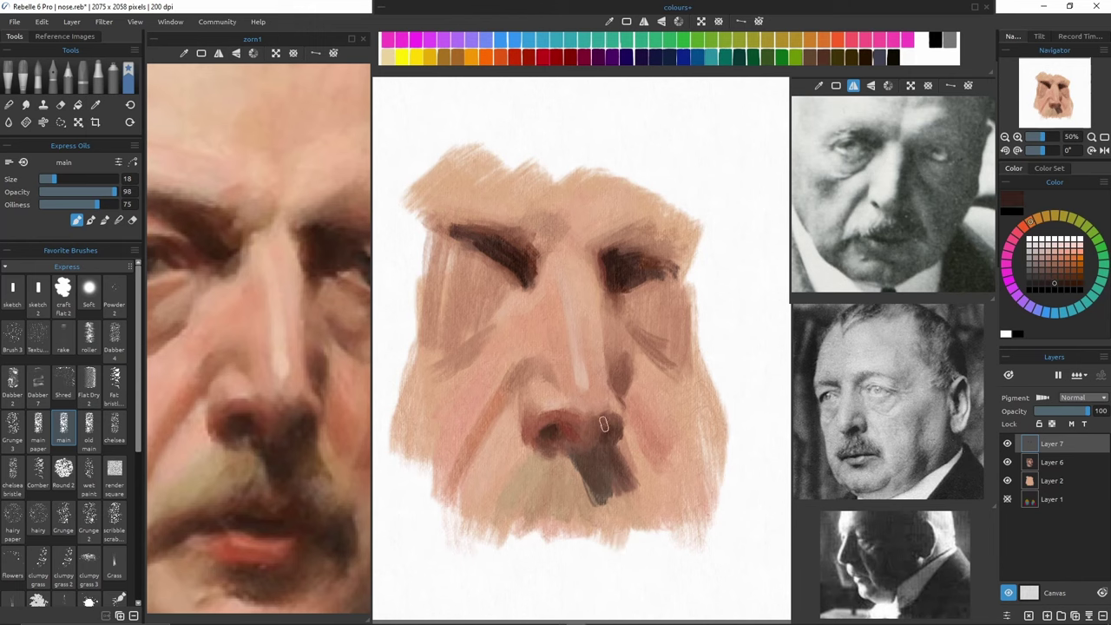
{"action": "left_click", "coordinate": [539, 430], "text": "alt"}
{"action": "left_click", "coordinate": [511, 429], "text": "alt"}
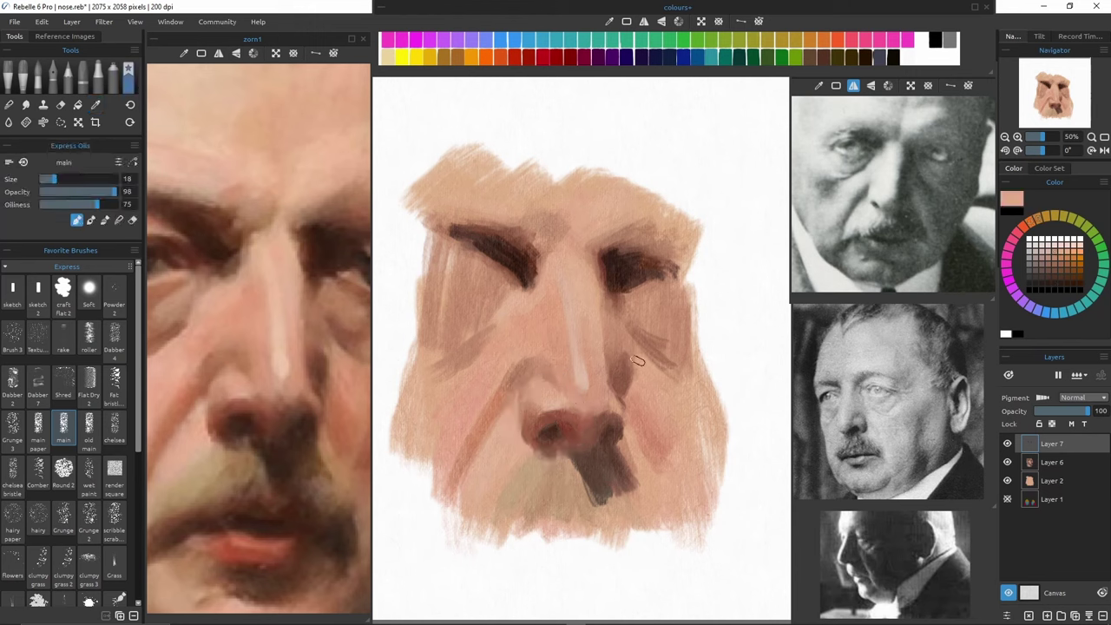
{"action": "key", "text": "ctrl+e"}
Lasso the left eye socket area and shift it slightly toward the nose bridge.
{"action": "key", "text": "l"}
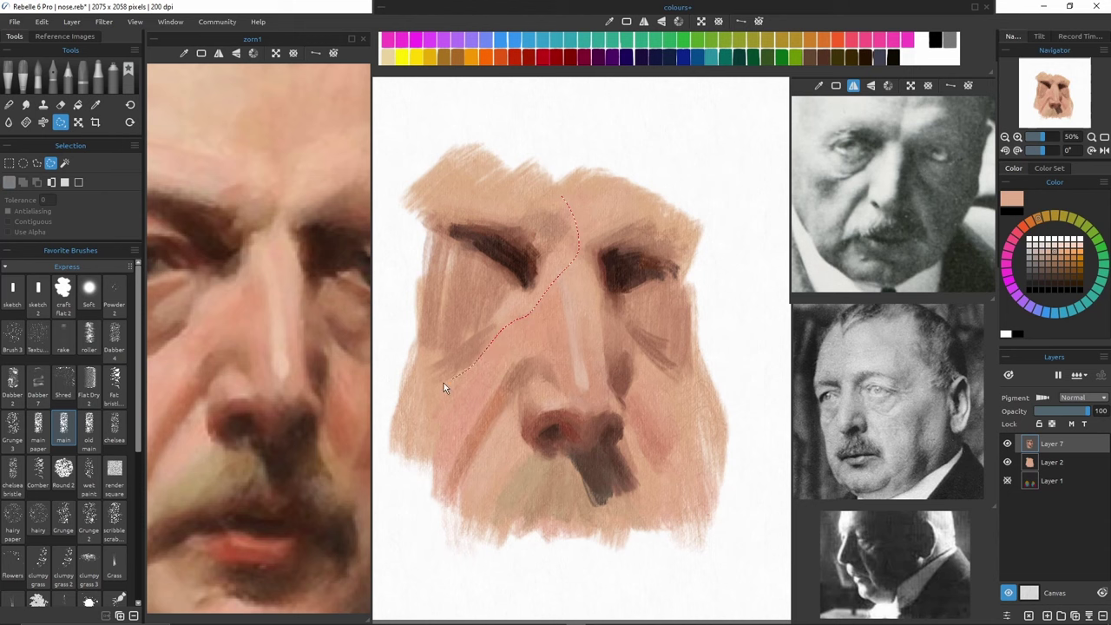
{"action": "left_click_drag", "start_coordinate": [444, 382], "coordinate": [547, 198]}
{"action": "key", "text": "ctrl+t"}
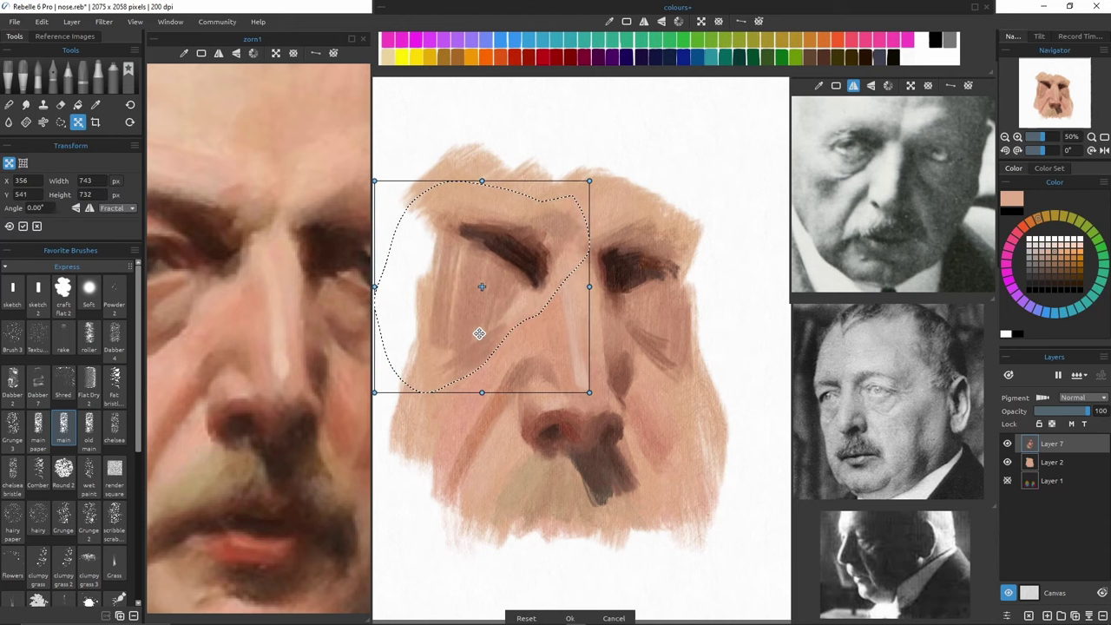
{"action": "left_click_drag", "start_coordinate": [496, 299], "coordinate": [493, 297]}
{"action": "key", "text": "Return"}
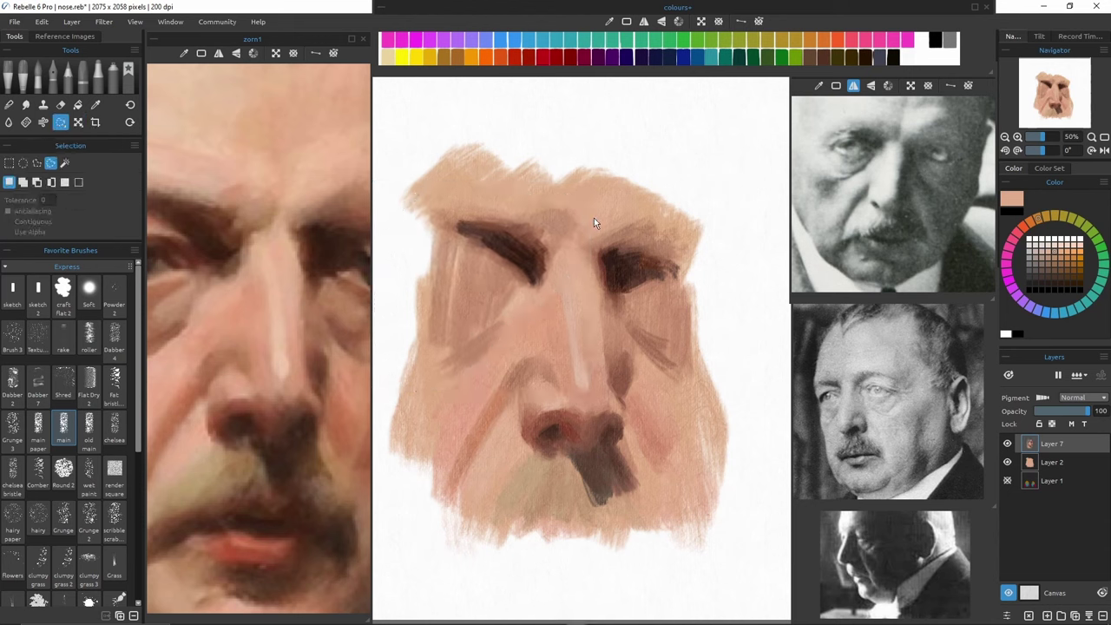
{"action": "key", "text": "b"}
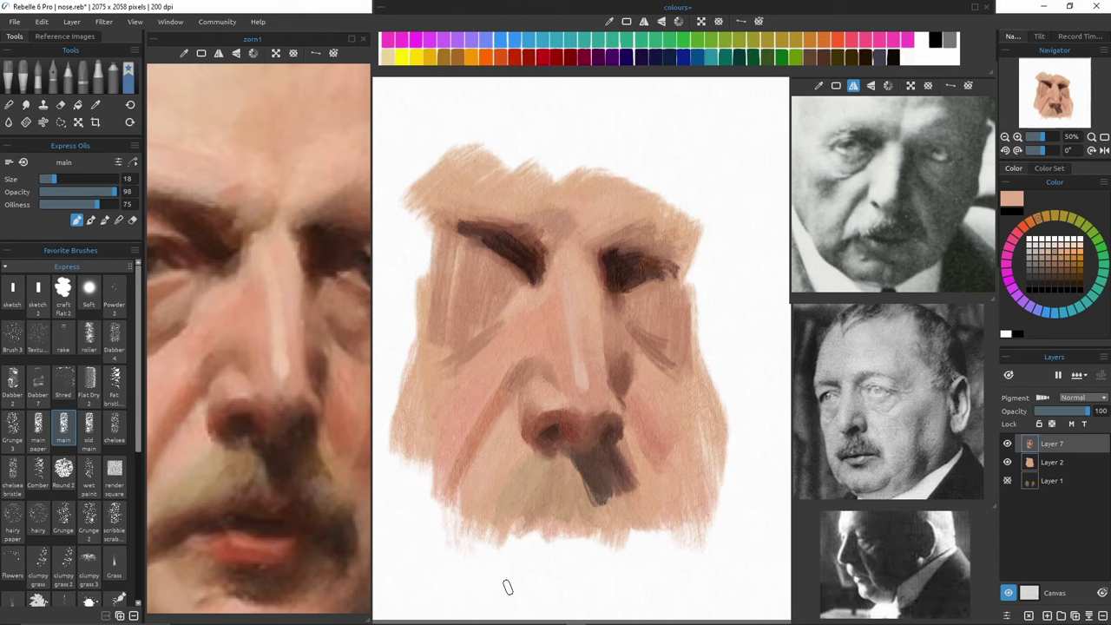
Rework the shadow between the inner brows and eye corners with sampled browns at size 25.
{"action": "key", "text": "h"}
{"action": "key", "text": "m"}
{"action": "left_click", "coordinate": [537, 247], "text": "alt"}
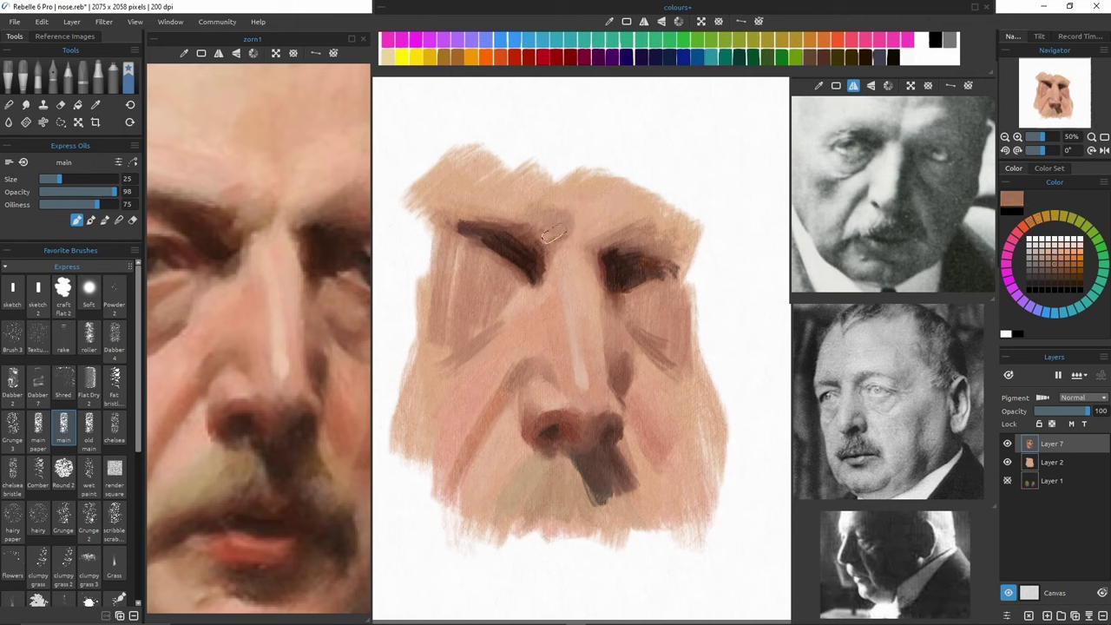
{"action": "left_click", "coordinate": [528, 250], "text": "alt"}
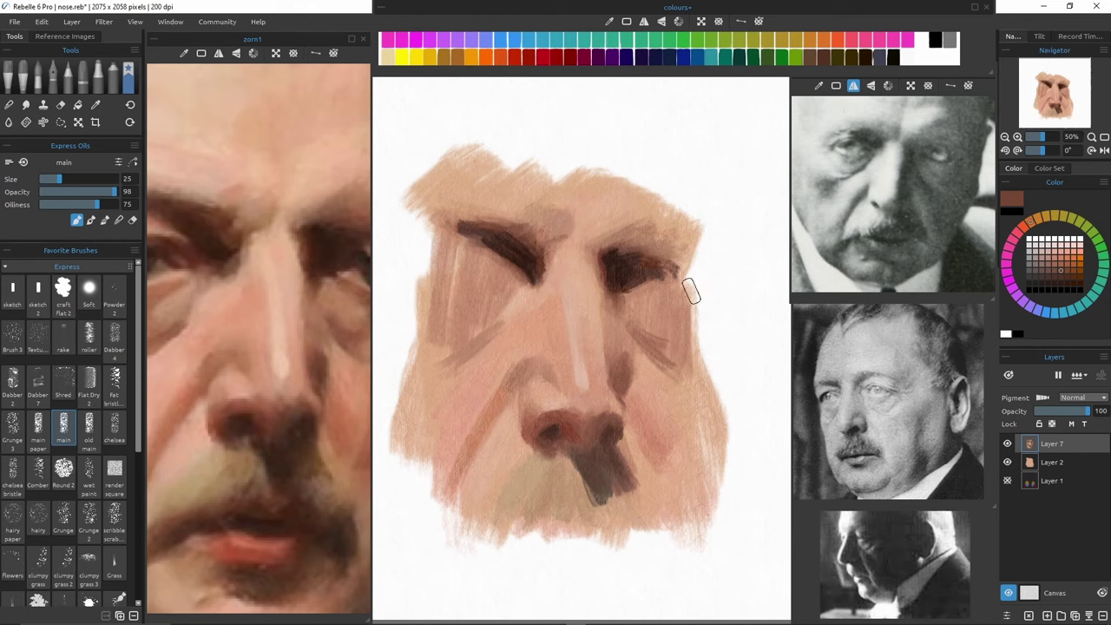
{"action": "left_click", "coordinate": [609, 265], "text": "alt"}
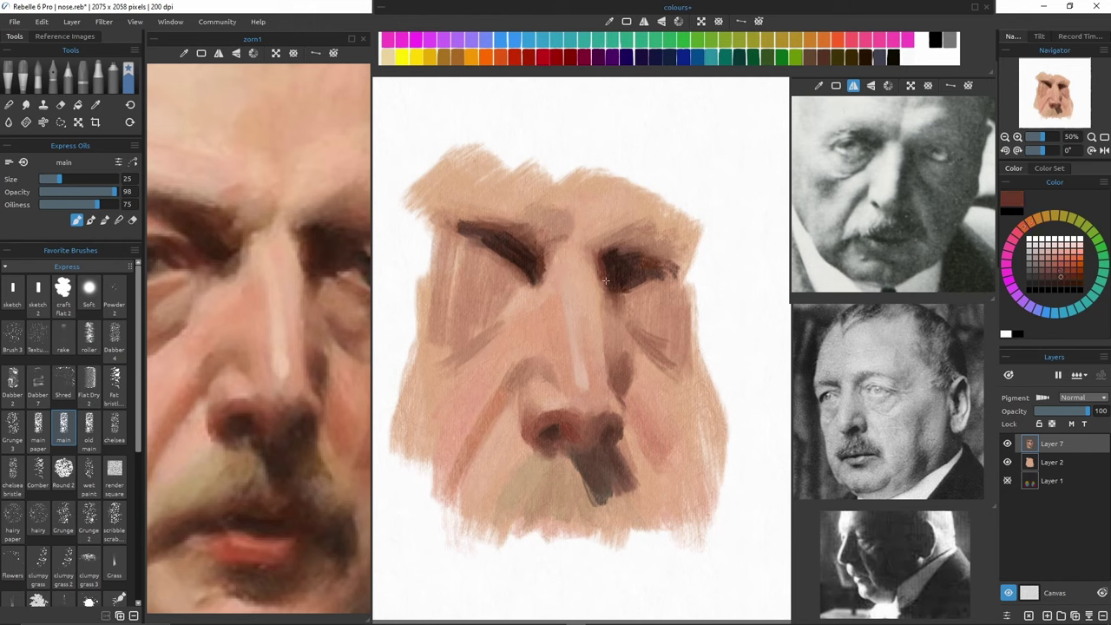
{"action": "left_click", "coordinate": [675, 444], "text": "alt"}
{"action": "left_click_drag", "start_coordinate": [633, 399], "coordinate": [654, 445]}
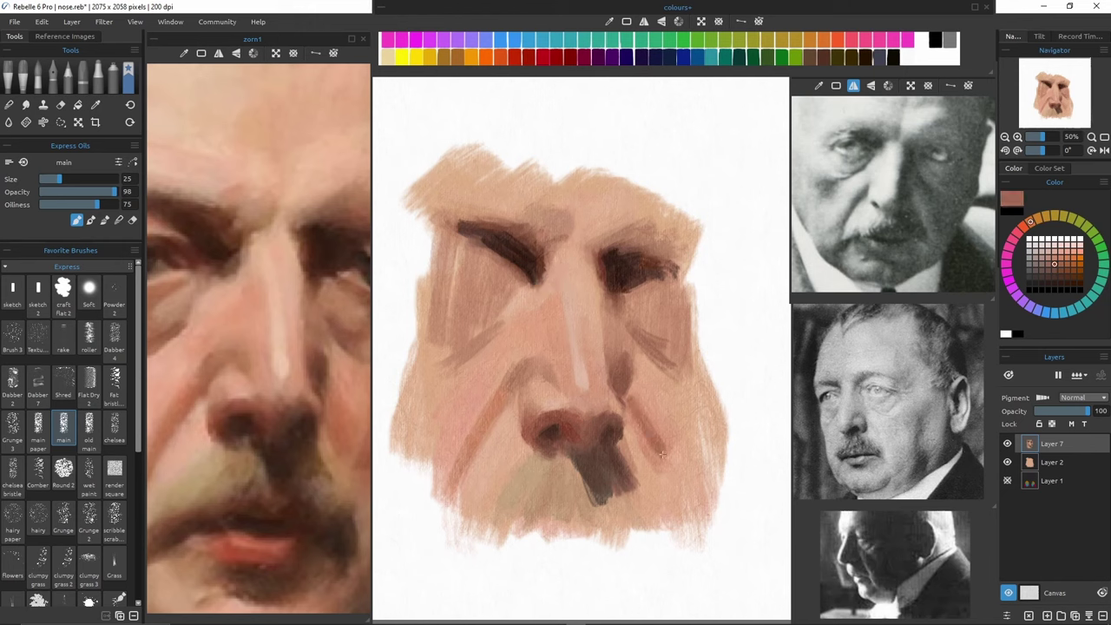
{"action": "key", "text": "ctrl+z"}
Paint and blend a warm pink patch on the cheek beside the right nostril.
{"action": "left_click", "coordinate": [654, 412], "text": "alt"}
{"action": "mouse_move", "coordinate": [637, 408]}
{"action": "left_mouse_down"}
{"action": "mouse_move", "coordinate": [654, 453]}
{"action": "mouse_move", "coordinate": [650, 433]}
{"action": "left_mouse_up"}
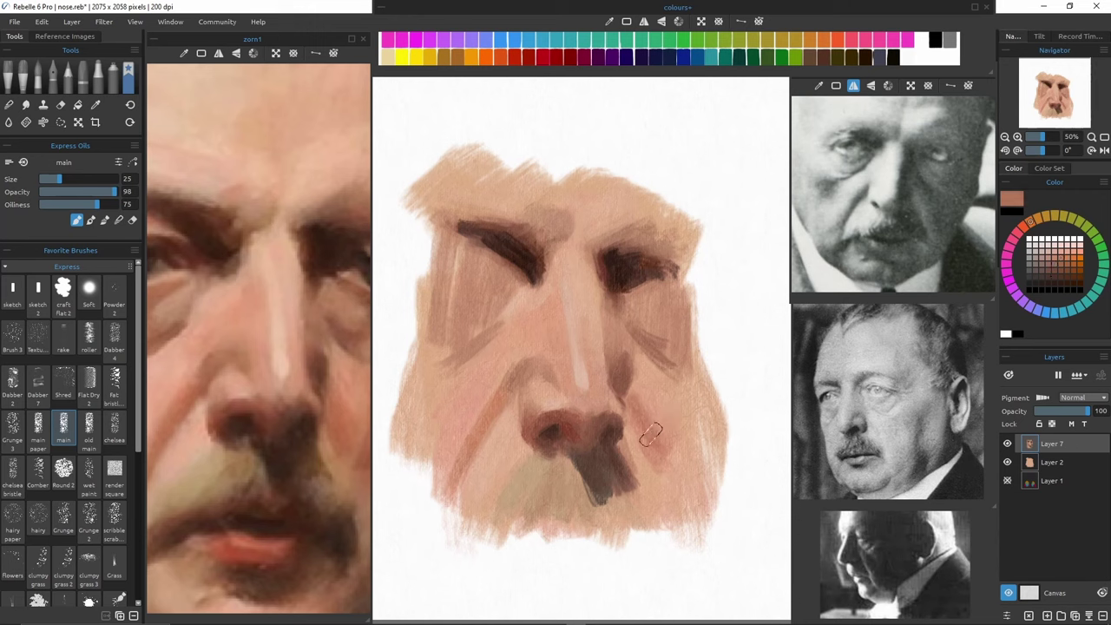
{"action": "left_click", "coordinate": [729, 364], "text": "alt"}
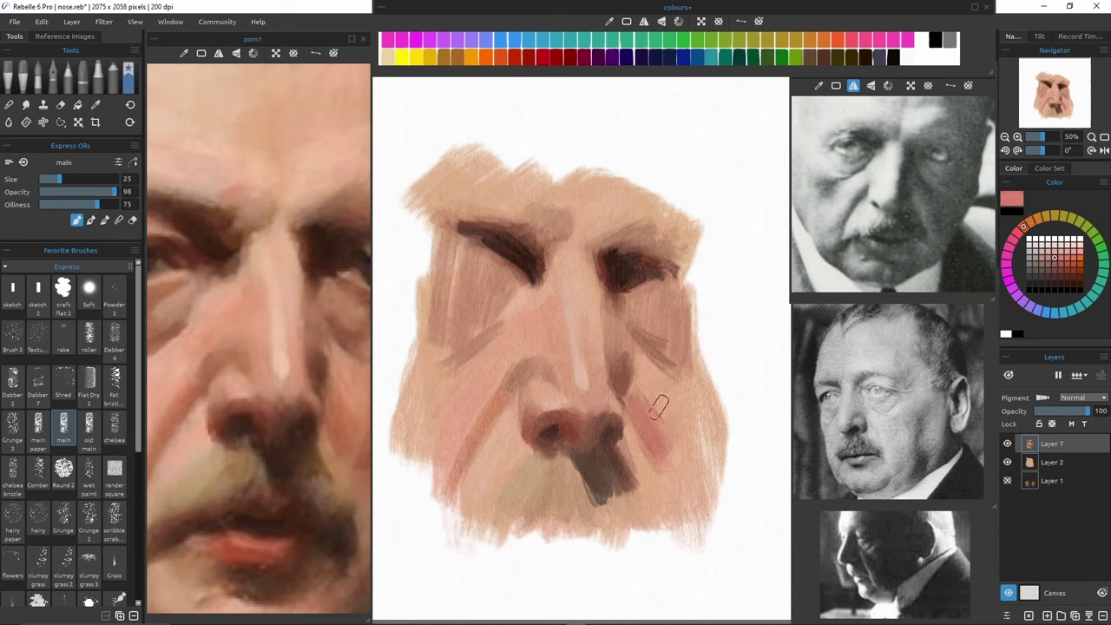
{"action": "mouse_move", "coordinate": [640, 391]}
{"action": "left_mouse_down"}
{"action": "mouse_move", "coordinate": [672, 437]}
{"action": "mouse_move", "coordinate": [650, 438]}
{"action": "mouse_move", "coordinate": [647, 383]}
{"action": "mouse_move", "coordinate": [668, 458]}
{"action": "left_mouse_up"}
{"action": "key", "text": "n"}
{"action": "key", "text": "b"}
Repaint the shadow above the right nostril wing with sampled brown and skin tones.
{"action": "left_click", "coordinate": [616, 349], "text": "alt"}
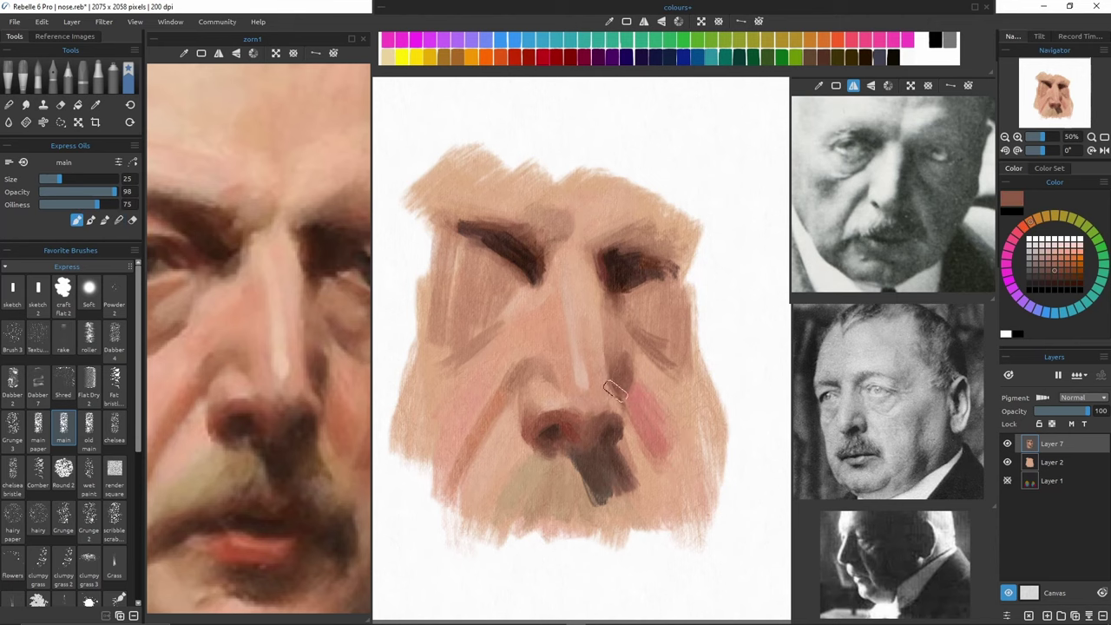
{"action": "key", "text": "bracketleft"}
{"action": "left_click", "coordinate": [642, 368], "text": "alt"}
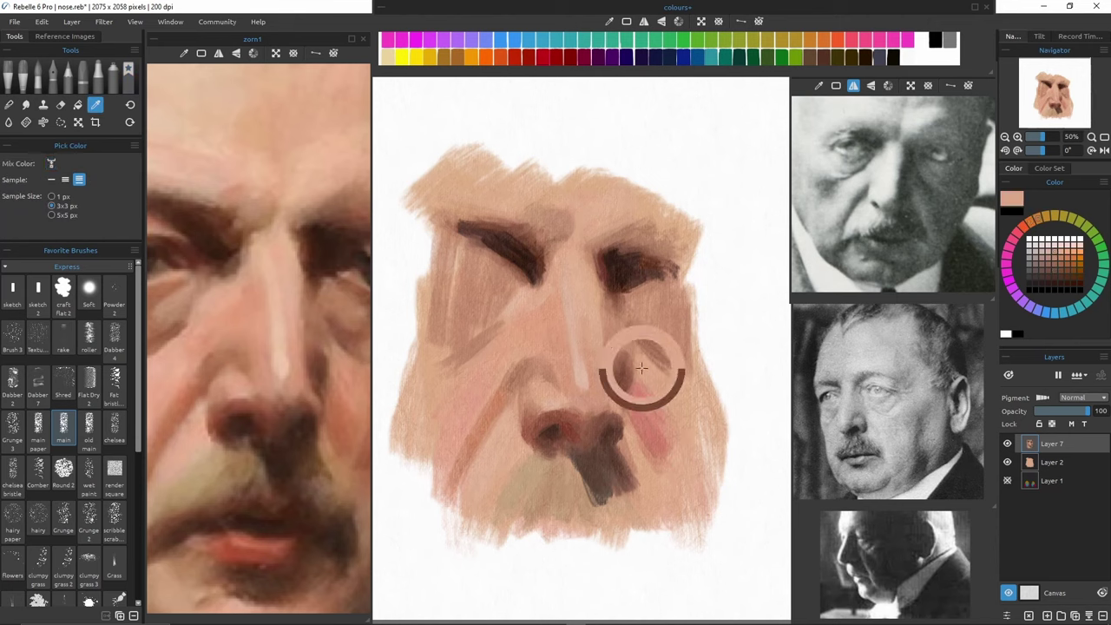
{"action": "left_click", "coordinate": [625, 350], "text": "alt"}
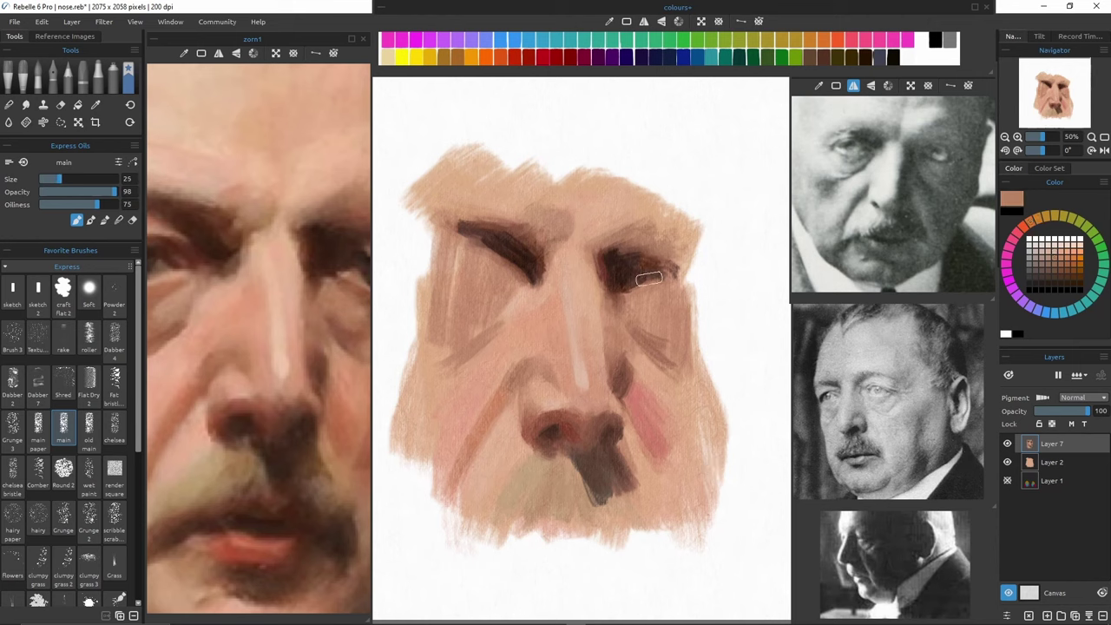
Blend the edge of the nostril-wing shadow into the right cheek, alternating with sampled skin tone.
{"action": "key", "text": "n"}
{"action": "mouse_move", "coordinate": [626, 380]}
{"action": "left_mouse_down"}
{"action": "mouse_move", "coordinate": [661, 364]}
{"action": "mouse_move", "coordinate": [655, 375]}
{"action": "left_mouse_up"}
{"action": "key", "text": "b"}
{"action": "left_click", "coordinate": [651, 372], "text": "alt"}
{"action": "key", "text": "n"}
{"action": "key", "text": "b"}
{"action": "key", "text": "n"}
{"action": "key", "text": "b"}
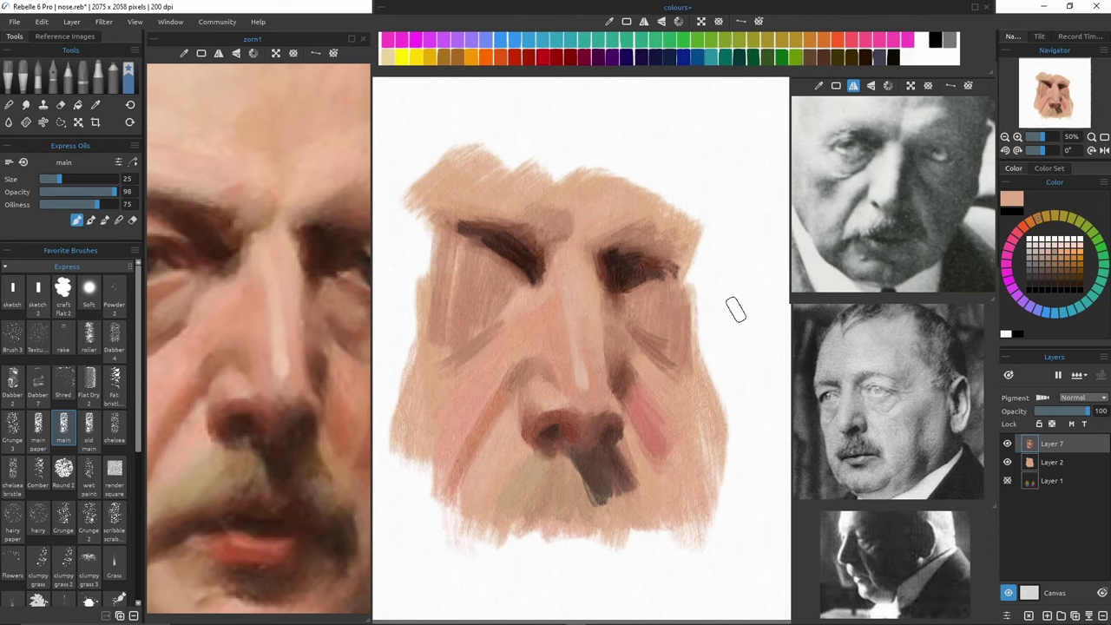
Rework the underside of the nose tip and the cast shadow with sampled dark brown at size 20.
{"action": "key", "text": "["}
{"action": "left_click", "coordinate": [609, 450], "text": "alt"}
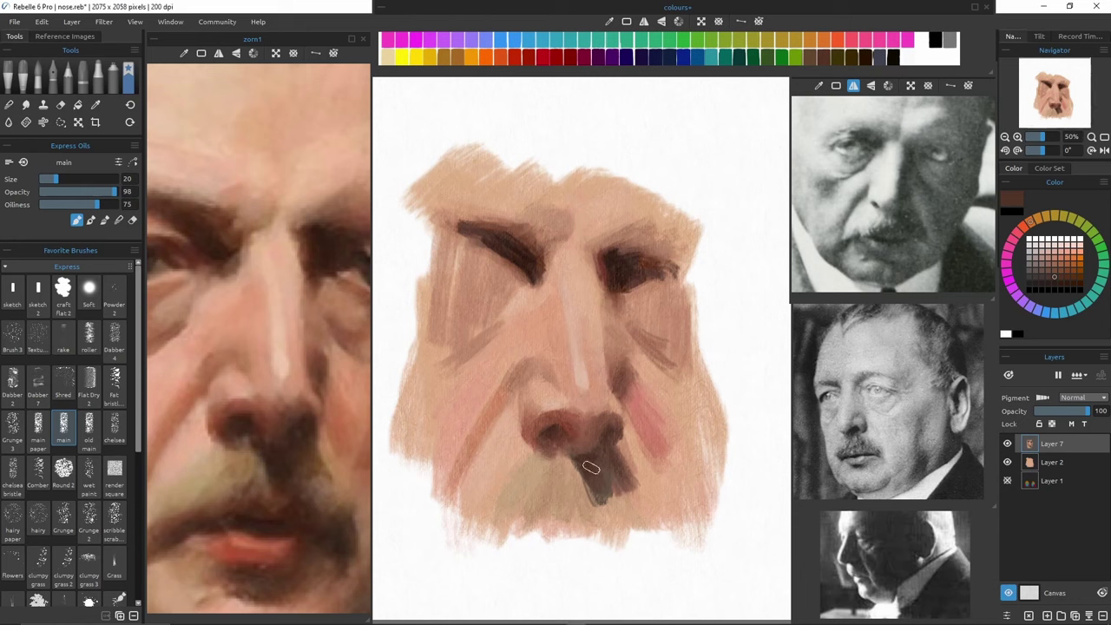
{"action": "left_click_drag", "start_coordinate": [583, 457], "coordinate": [586, 429]}
Refine the pink cheek patch and its transition to the nostril-wing crease with sampled pinks and browns.
{"action": "left_click", "coordinate": [636, 418], "text": "alt"}
{"action": "left_click", "coordinate": [633, 443], "text": "alt"}
{"action": "left_click", "coordinate": [640, 425], "text": "alt"}
{"action": "left_click_drag", "start_coordinate": [631, 423], "coordinate": [650, 463]}
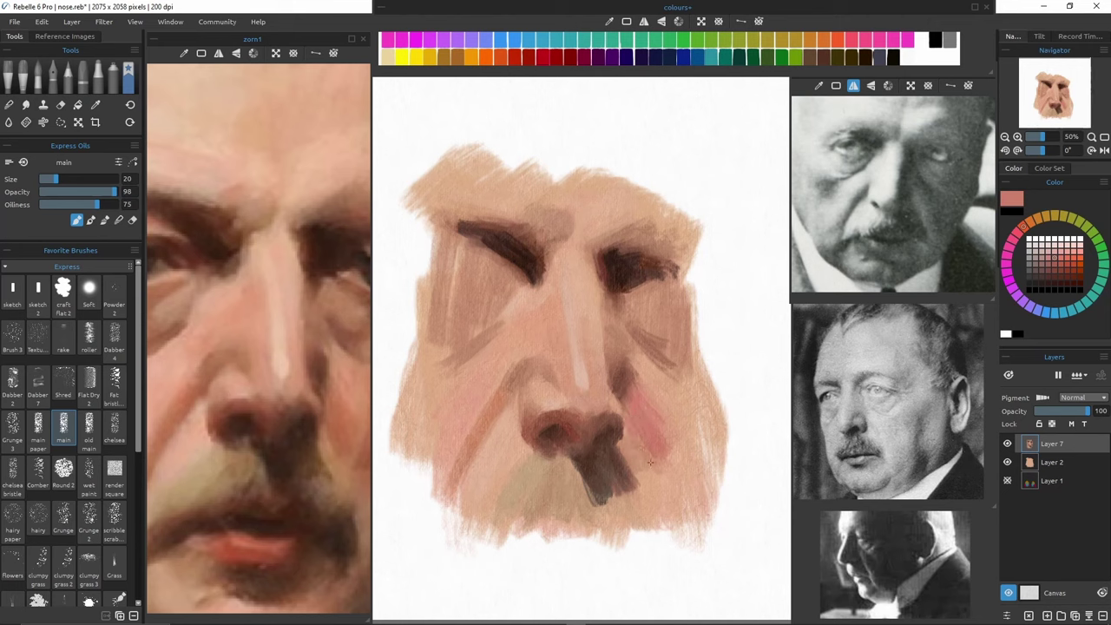
{"action": "left_click", "coordinate": [625, 401], "text": "alt"}
{"action": "left_click", "coordinate": [625, 373], "text": "alt"}
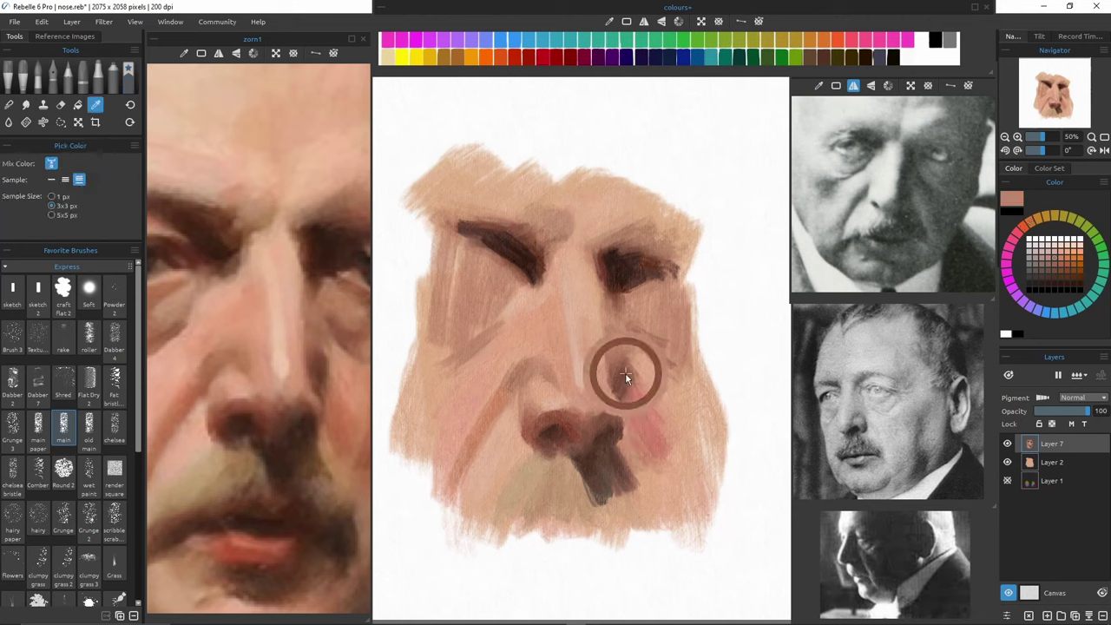
{"action": "left_click", "coordinate": [629, 397], "text": "alt"}
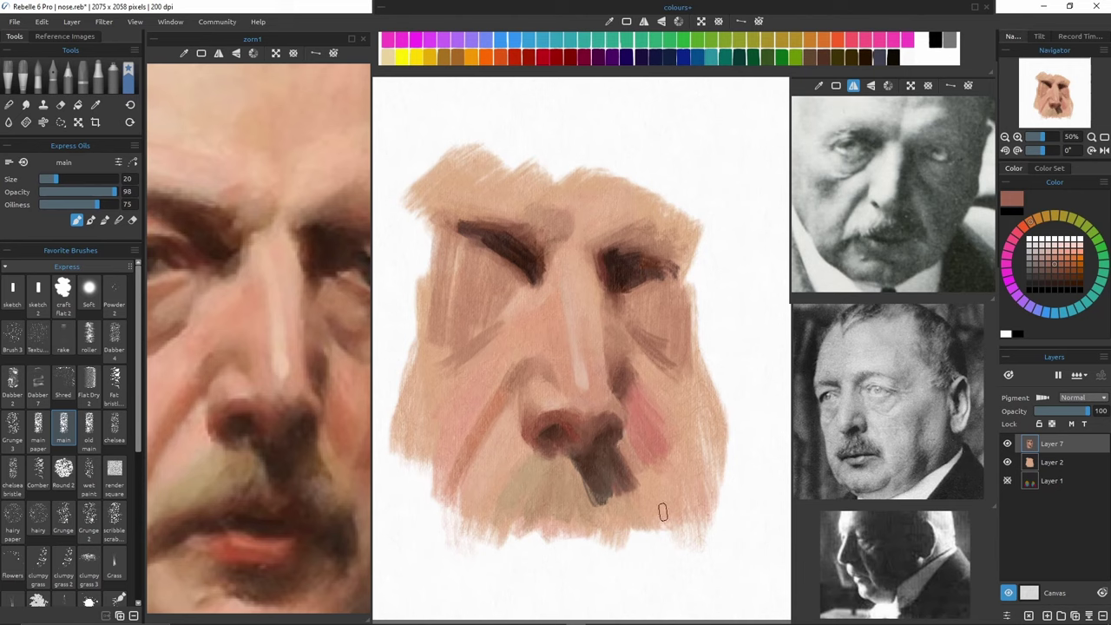
Extend and soften the cast shadow across the upper lip with sampled brown at size 25 and opacity 59.
{"action": "left_click", "coordinate": [552, 366], "text": "alt"}
{"action": "left_click", "coordinate": [536, 230], "text": "alt"}
{"action": "left_click", "coordinate": [576, 469], "text": "alt"}
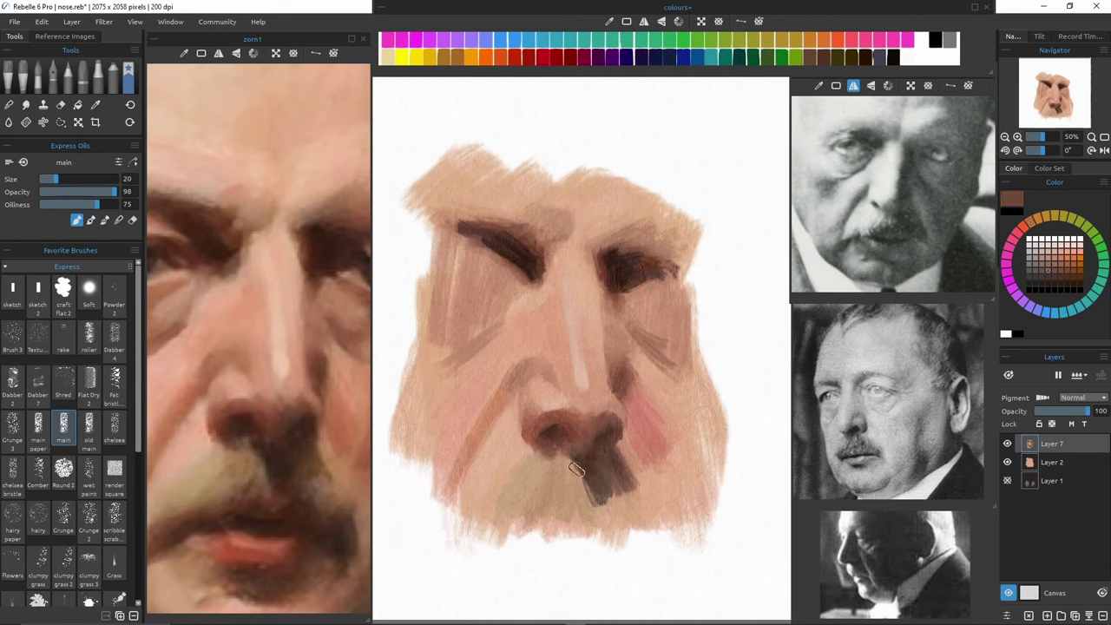
{"action": "key", "text": "]"}
{"action": "mouse_move", "coordinate": [556, 464]}
{"action": "left_mouse_down"}
{"action": "mouse_move", "coordinate": [578, 537]}
{"action": "mouse_move", "coordinate": [586, 452]}
{"action": "mouse_move", "coordinate": [585, 523]}
{"action": "mouse_move", "coordinate": [662, 487]}
{"action": "mouse_move", "coordinate": [539, 508]}
{"action": "mouse_move", "coordinate": [587, 471]}
{"action": "mouse_move", "coordinate": [569, 511]}
{"action": "left_mouse_up"}
{"action": "mouse_move", "coordinate": [628, 486]}
{"action": "left_mouse_down"}
{"action": "mouse_move", "coordinate": [632, 512]}
{"action": "mouse_move", "coordinate": [603, 505]}
{"action": "left_mouse_up"}
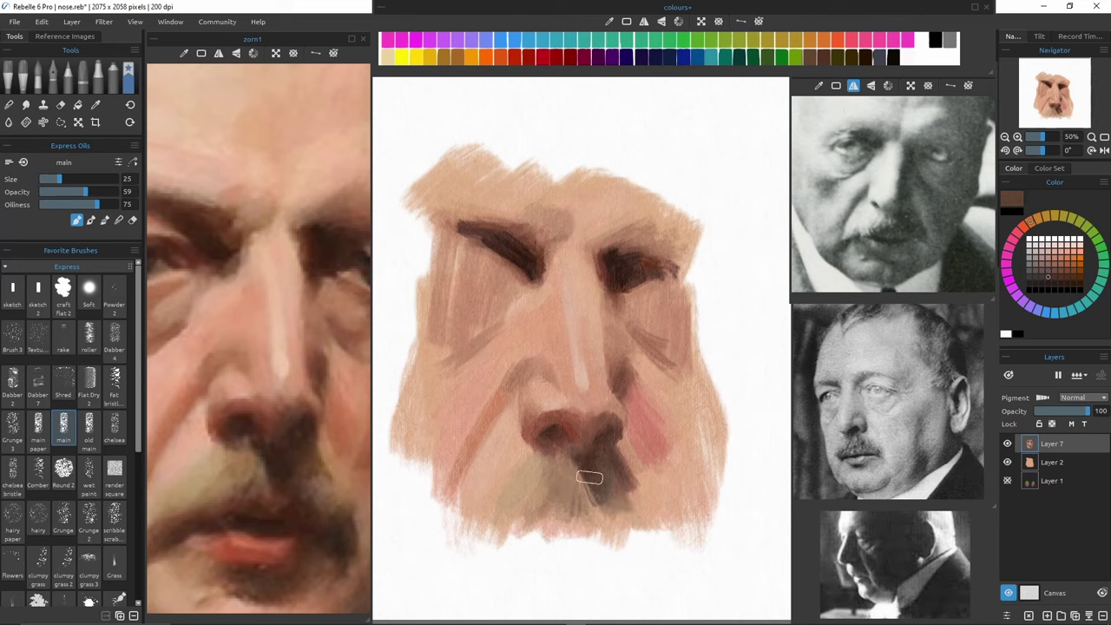
{"action": "left_click_drag", "start_coordinate": [575, 471], "coordinate": [592, 502]}
Warm the left nasolabial fold and nostril with sampled skin tones and reds, reducing the brush to size 20.
{"action": "left_click", "coordinate": [556, 251], "text": "alt"}
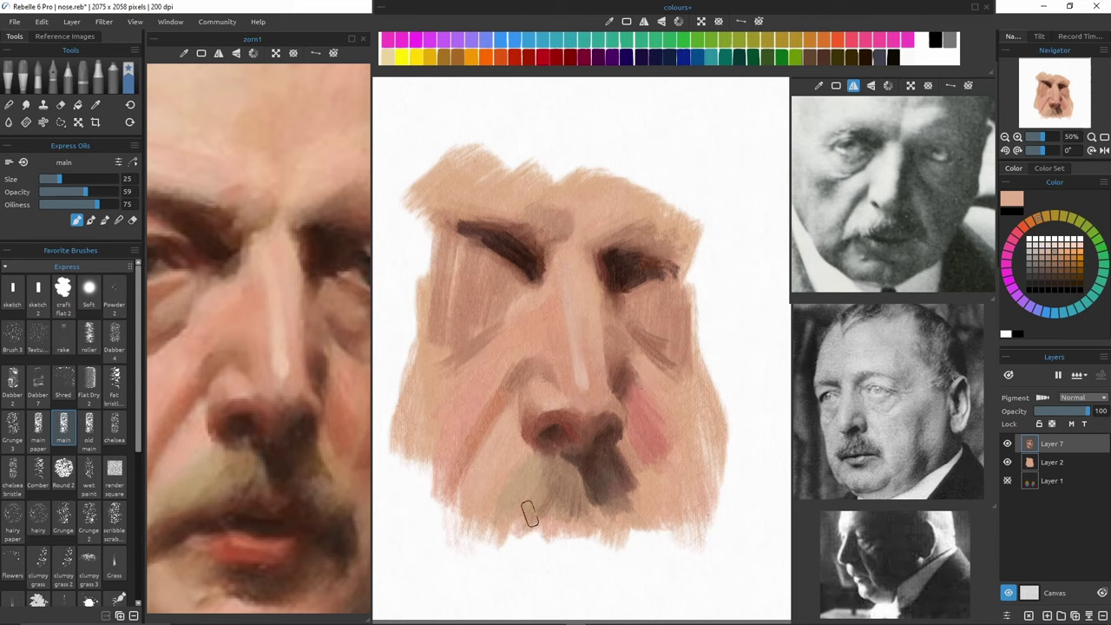
{"action": "left_click", "coordinate": [634, 431], "text": "alt"}
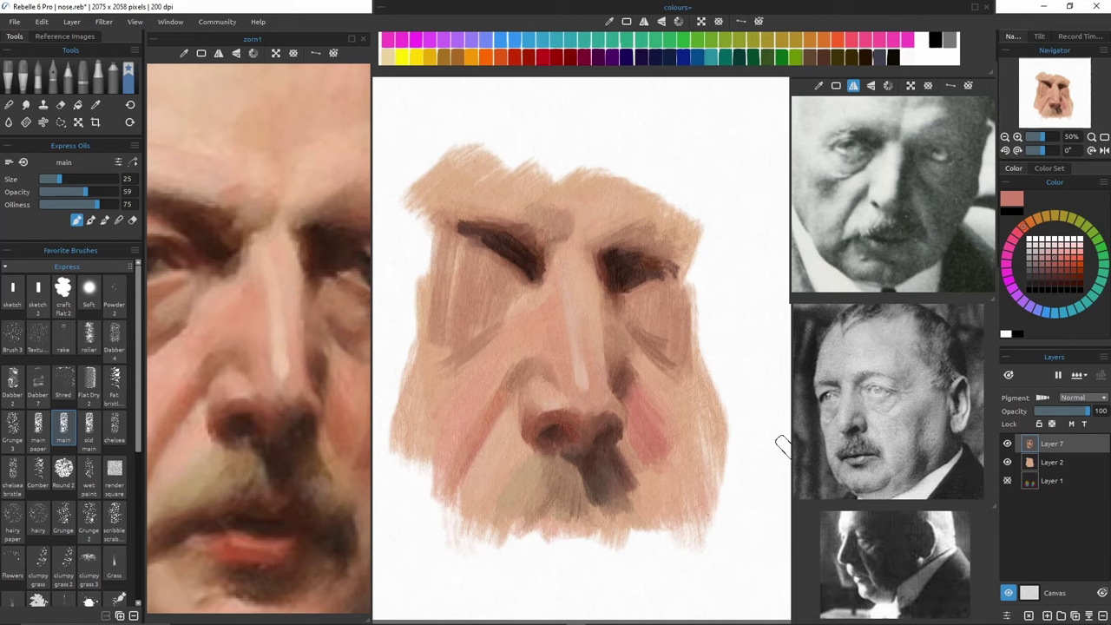
{"action": "key", "text": "["}
{"action": "left_click", "coordinate": [562, 417], "text": "alt"}
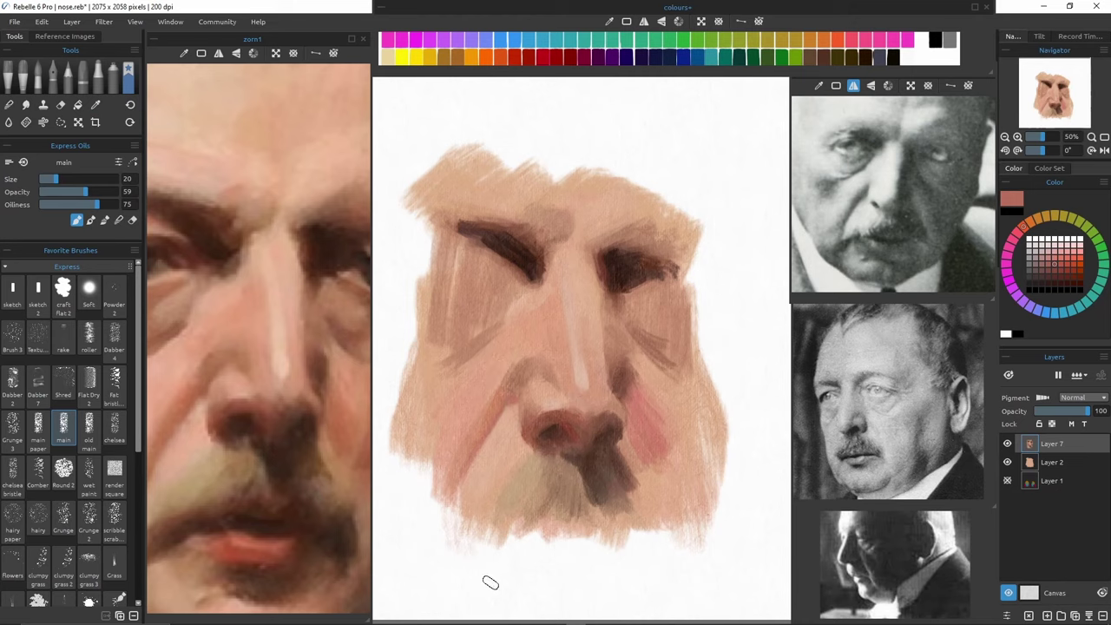
{"action": "key", "text": "s"}
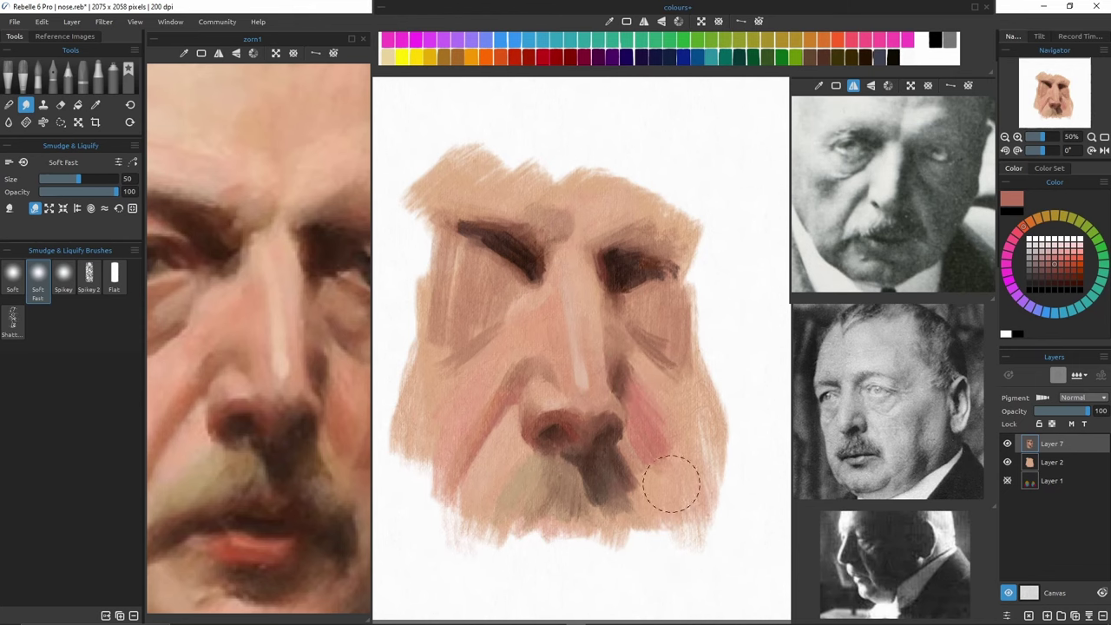
{"action": "key", "text": "b"}
Add a new layer and set its blend mode to Darken.
{"action": "key", "text": "ctrl+shift+n"}
{"action": "left_click", "coordinate": [1081, 397]}
{"action": "left_click", "coordinate": [1069, 366]}
{"action": "scroll", "coordinate": [616, 369], "scroll_direction": "up", "scroll_amount": 1}
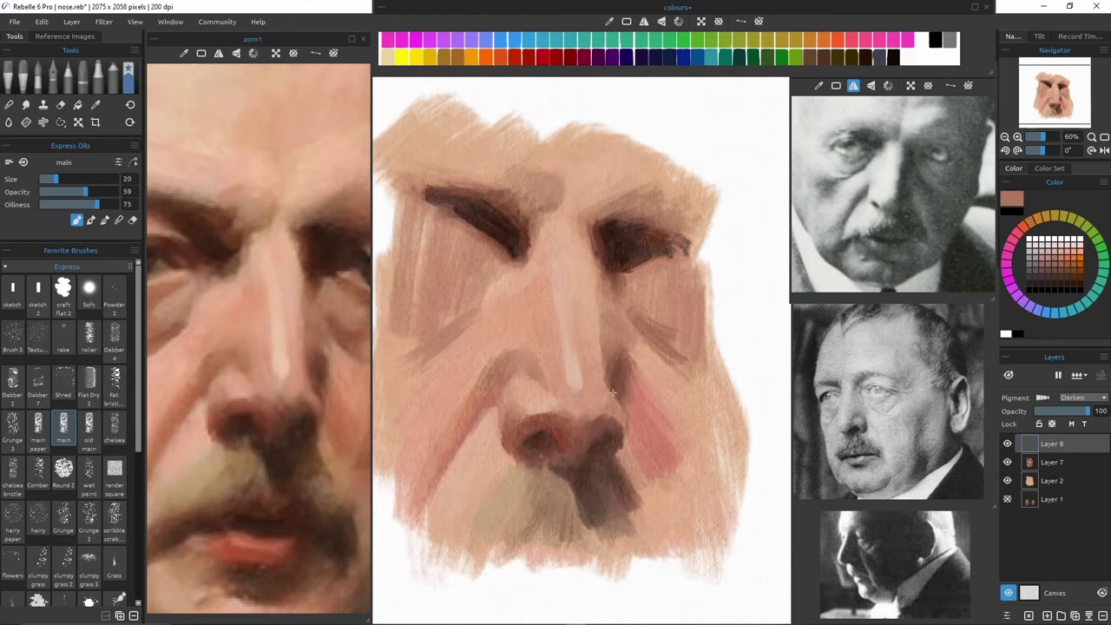
Deepen the shadow tones on the Darken layer with brown at size 25 and merge it into the layer below.
{"action": "scroll", "coordinate": [614, 388], "scroll_direction": "down", "scroll_amount": 2}
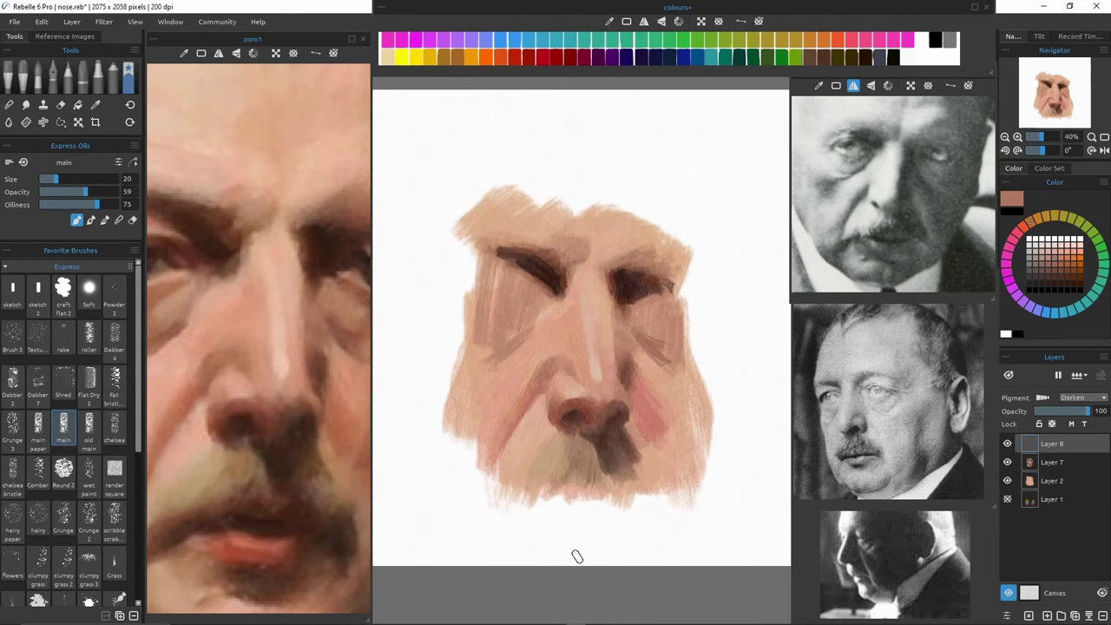
{"action": "scroll", "coordinate": [628, 364], "scroll_direction": "up", "scroll_amount": 1}
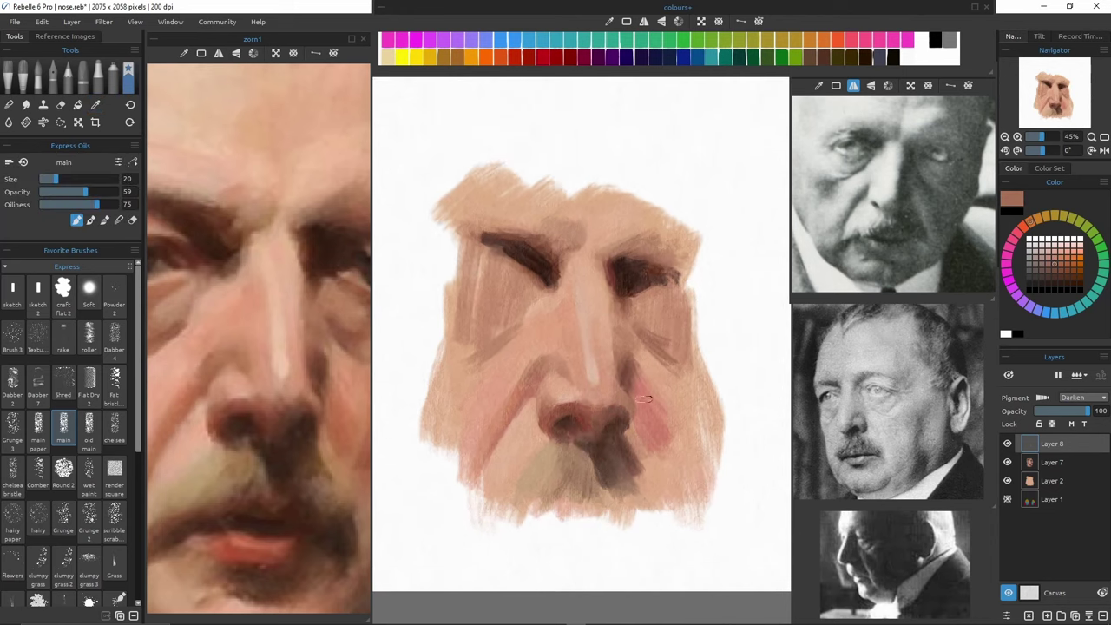
{"action": "key", "text": "bracketright"}
{"action": "key", "text": "ctrl+e"}
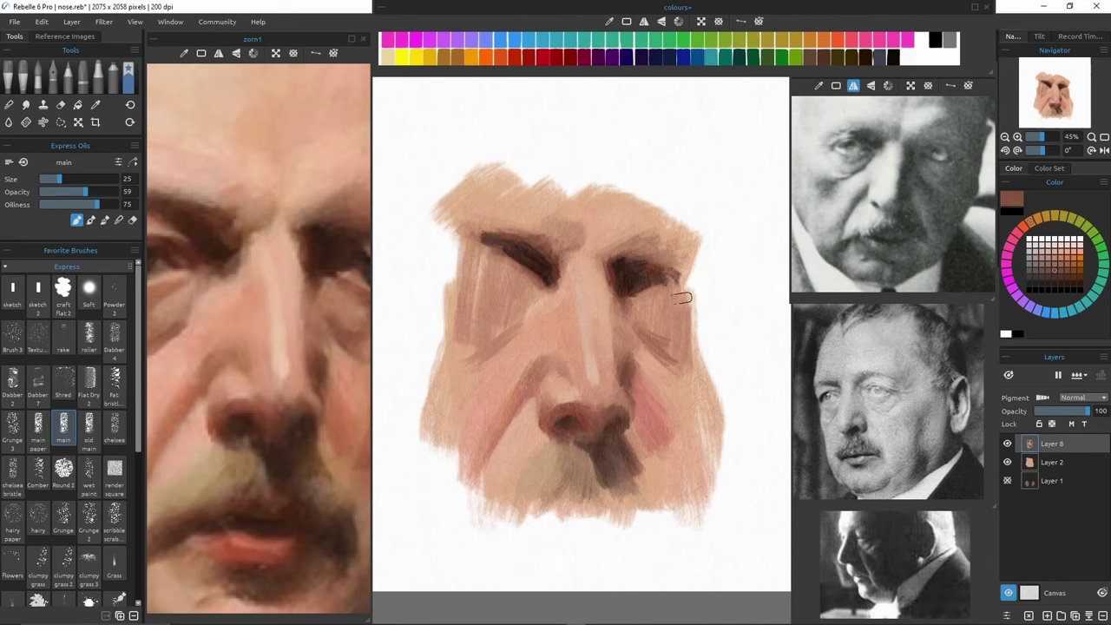
Rework the inner edge of the pink cheek patch beside the nostril with sampled skin tones at opacity 100.
{"action": "left_click", "coordinate": [610, 403], "text": "alt"}
{"action": "left_click", "coordinate": [678, 373], "text": "alt"}
{"action": "left_click_drag", "start_coordinate": [634, 387], "coordinate": [639, 411]}
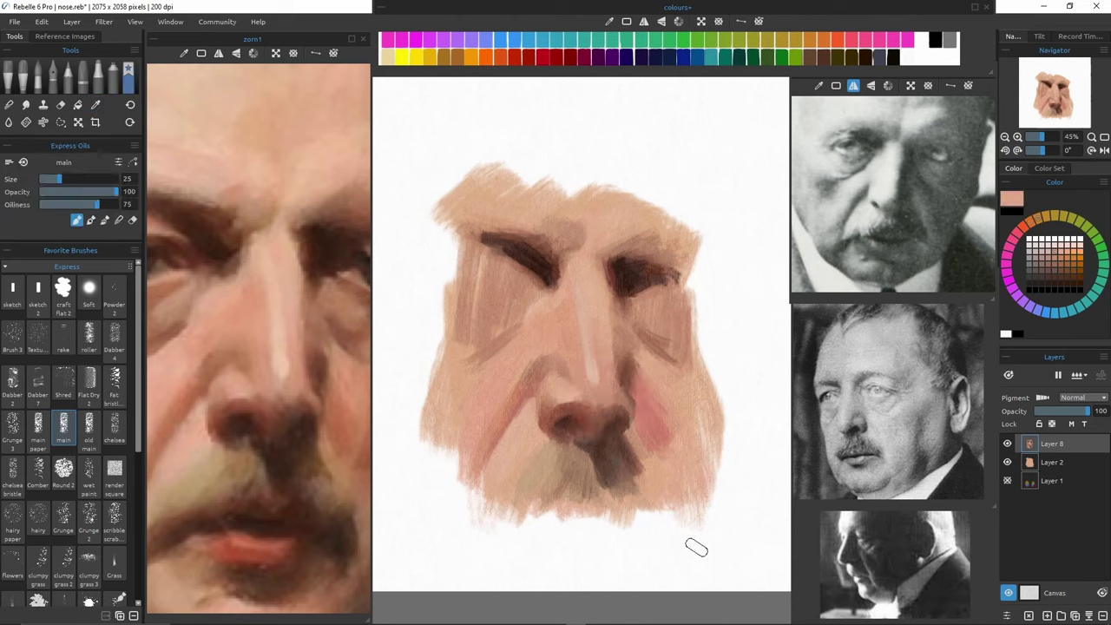
On a new Darken layer, paint the shadow beneath the nose in brown at size 30 and lower the layer opacity to 34.
{"action": "key", "text": "ctrl+shift+n"}
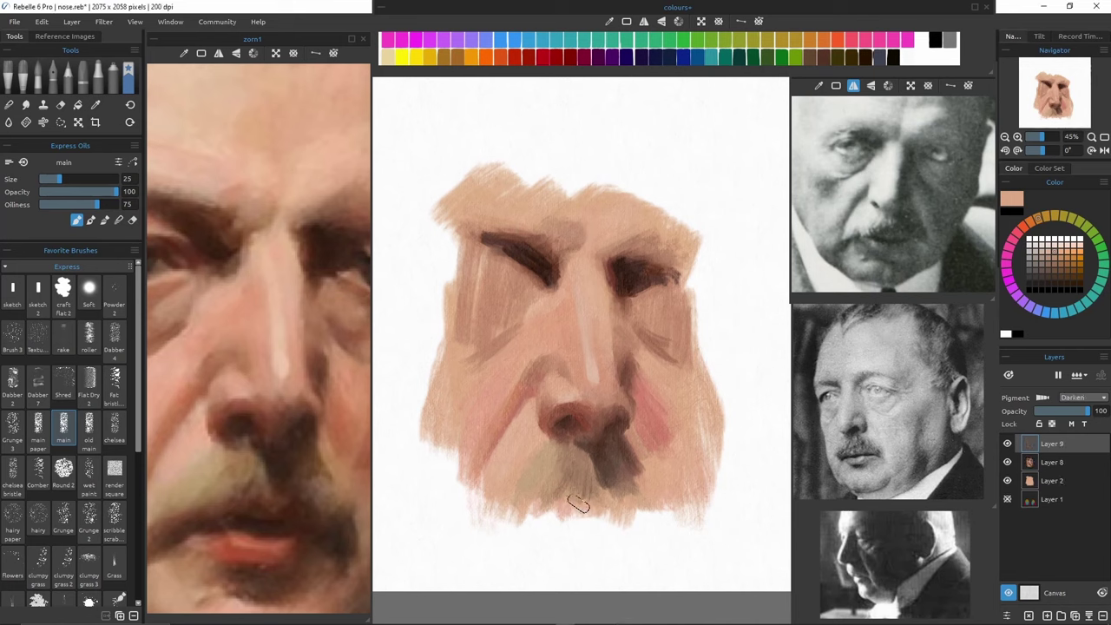
{"action": "left_click", "coordinate": [587, 456], "text": "alt"}
{"action": "key", "text": "bracketright"}
{"action": "mouse_move", "coordinate": [578, 454]}
{"action": "left_mouse_down"}
{"action": "mouse_move", "coordinate": [583, 482]}
{"action": "mouse_move", "coordinate": [573, 459]}
{"action": "mouse_move", "coordinate": [554, 470]}
{"action": "mouse_move", "coordinate": [558, 490]}
{"action": "mouse_move", "coordinate": [549, 472]}
{"action": "left_mouse_up"}
{"action": "left_click", "coordinate": [574, 479], "text": "alt"}
{"action": "left_click", "coordinate": [1029, 222]}
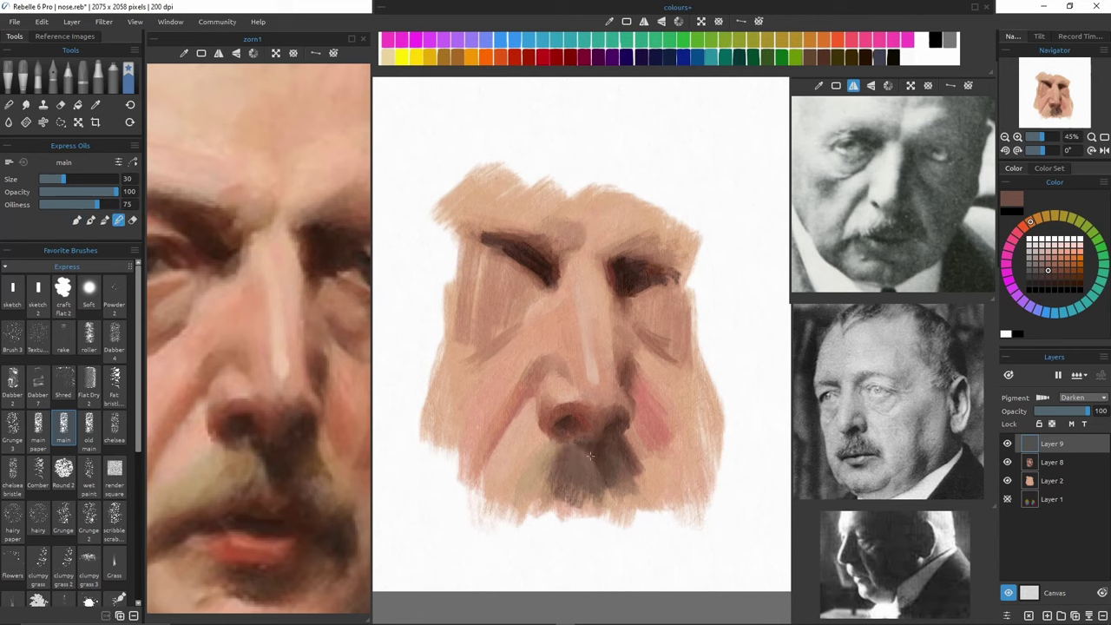
{"action": "key", "text": "b"}
{"action": "left_click_drag", "start_coordinate": [1085, 410], "coordinate": [1054, 410]}
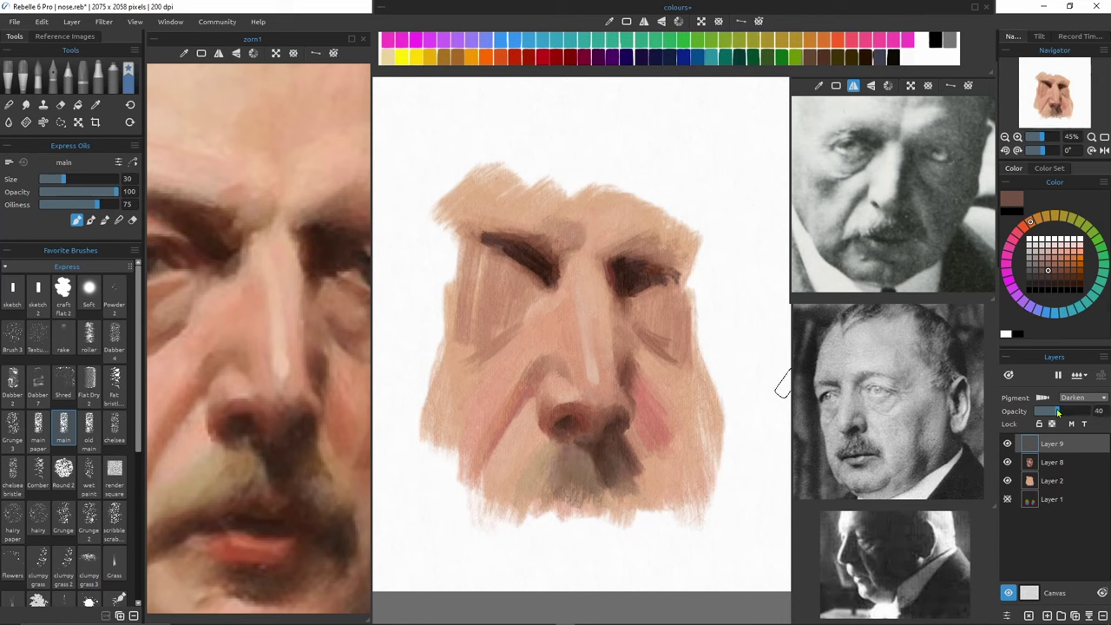
Deepen the shadow beneath the nose with darker browns and merge the Darken layer down.
{"action": "left_click", "coordinate": [1047, 276]}
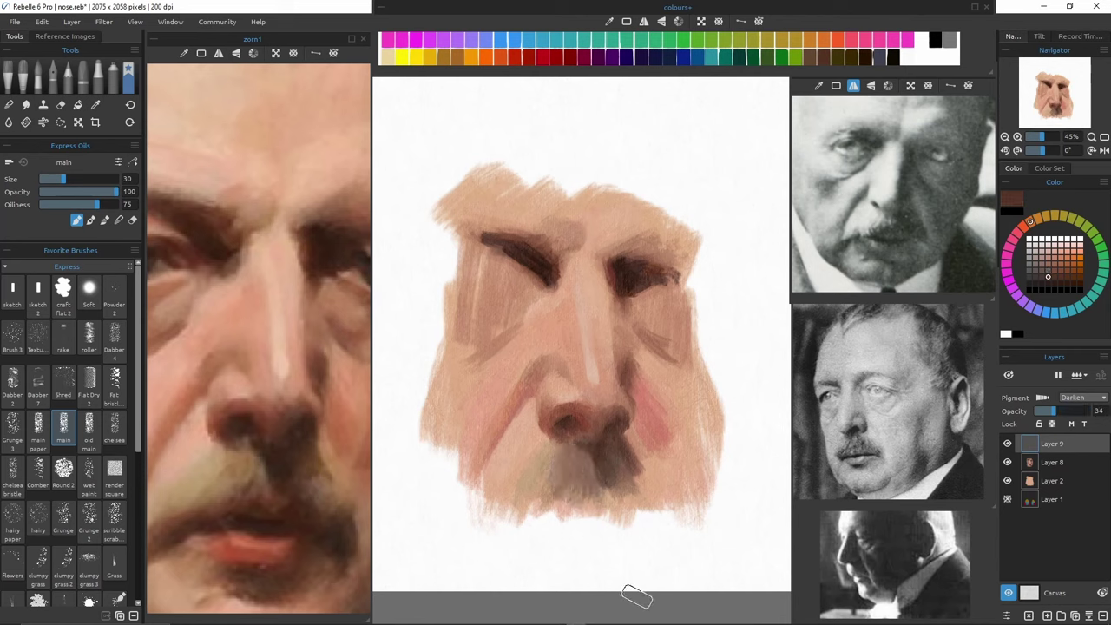
{"action": "left_click", "coordinate": [1048, 283]}
{"action": "left_click", "coordinate": [571, 472], "text": "ctrl"}
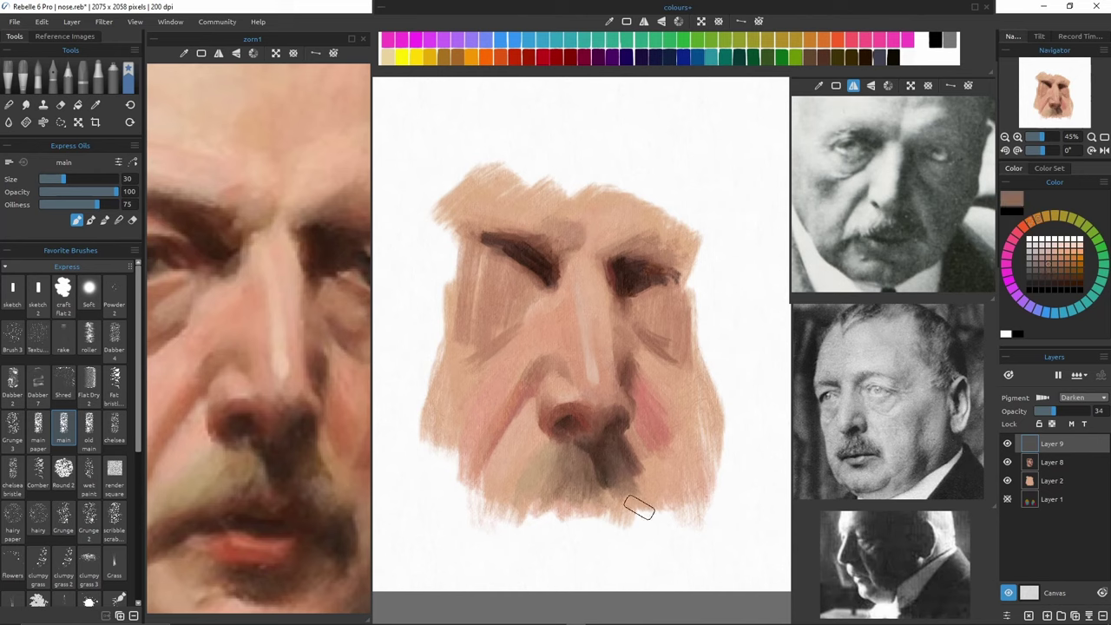
{"action": "key", "text": "ctrl+e"}
Blend the cast shadow on the upper lip with sampled dark brown at size 25.
{"action": "key", "text": "["}
{"action": "left_click", "coordinate": [602, 464], "text": "alt"}
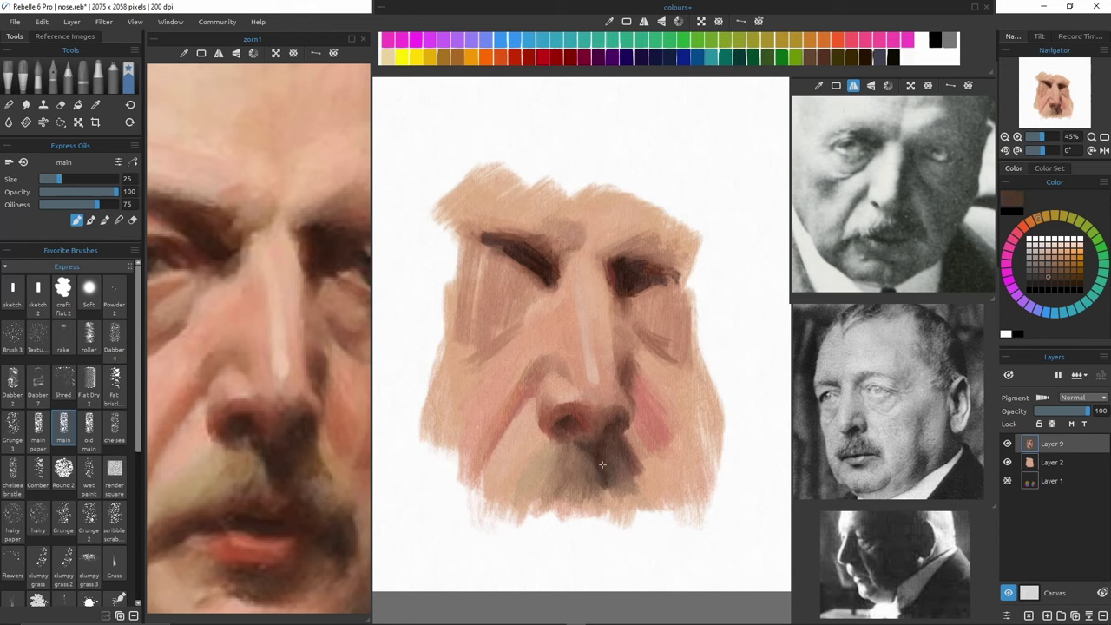
{"action": "key", "text": "n"}
{"action": "key", "text": "n"}
{"action": "left_click_drag", "start_coordinate": [608, 454], "coordinate": [611, 488]}
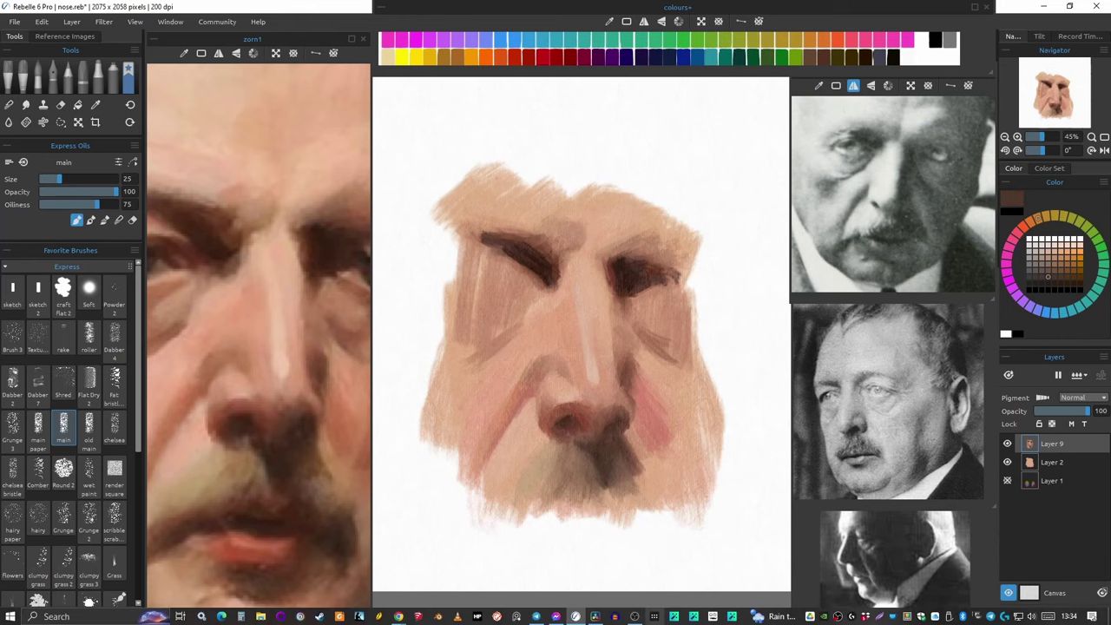
{"action": "key", "text": "n"}
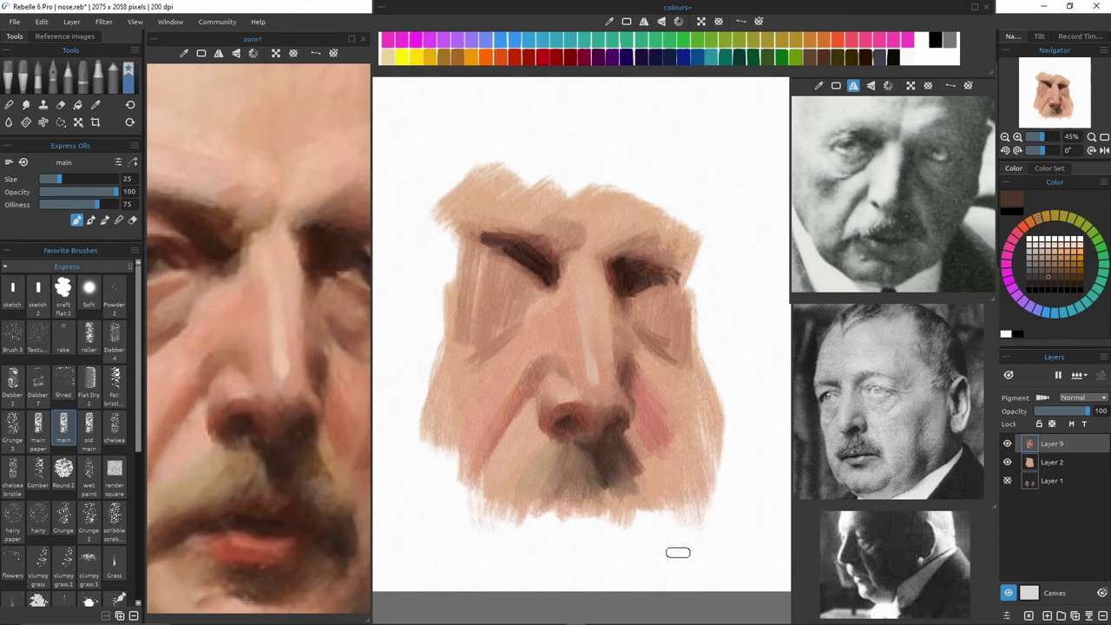
Rework the folds under the eyes with a sampled pinkish brown and check the painting's values in grayscale.
{"action": "left_click", "coordinate": [655, 334], "text": "ctrl"}
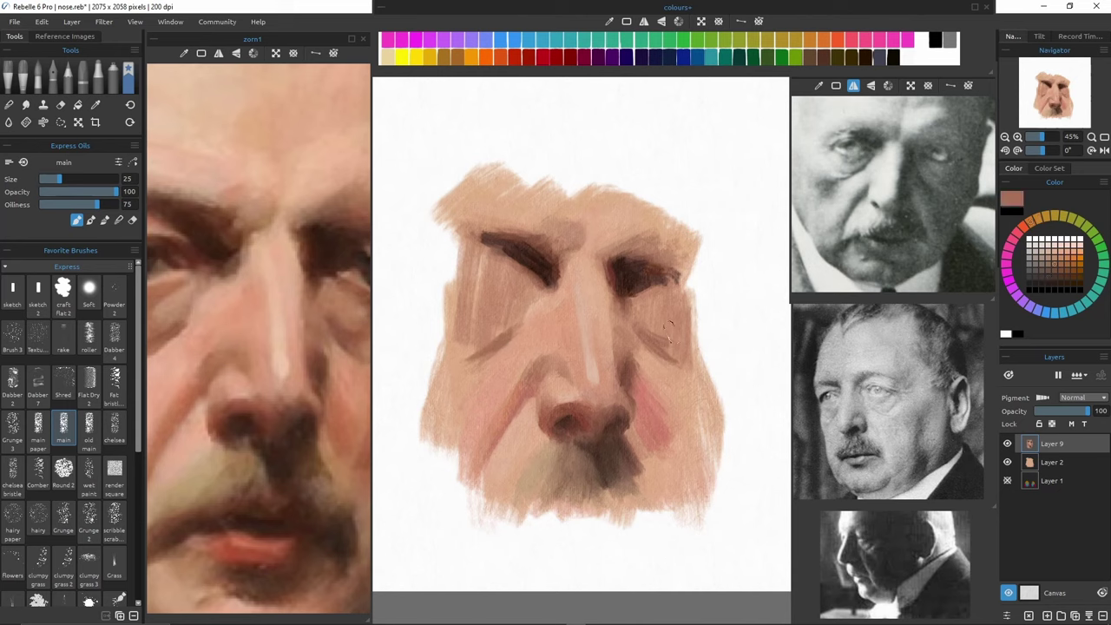
{"action": "key", "text": "ctrl+y"}
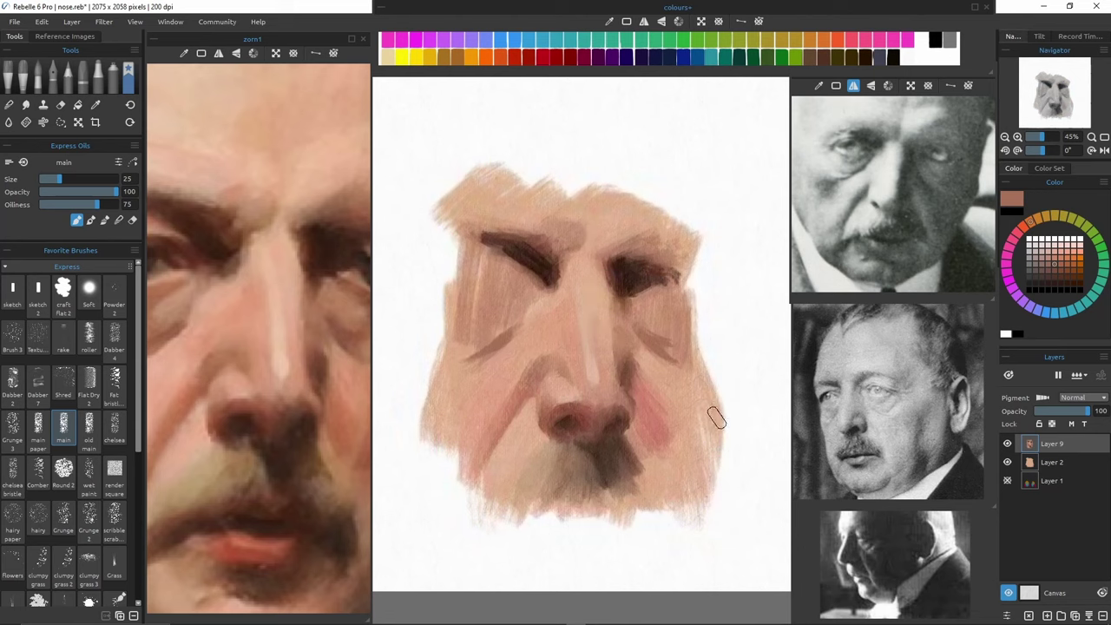
{"action": "key", "text": "alt+Tab"}
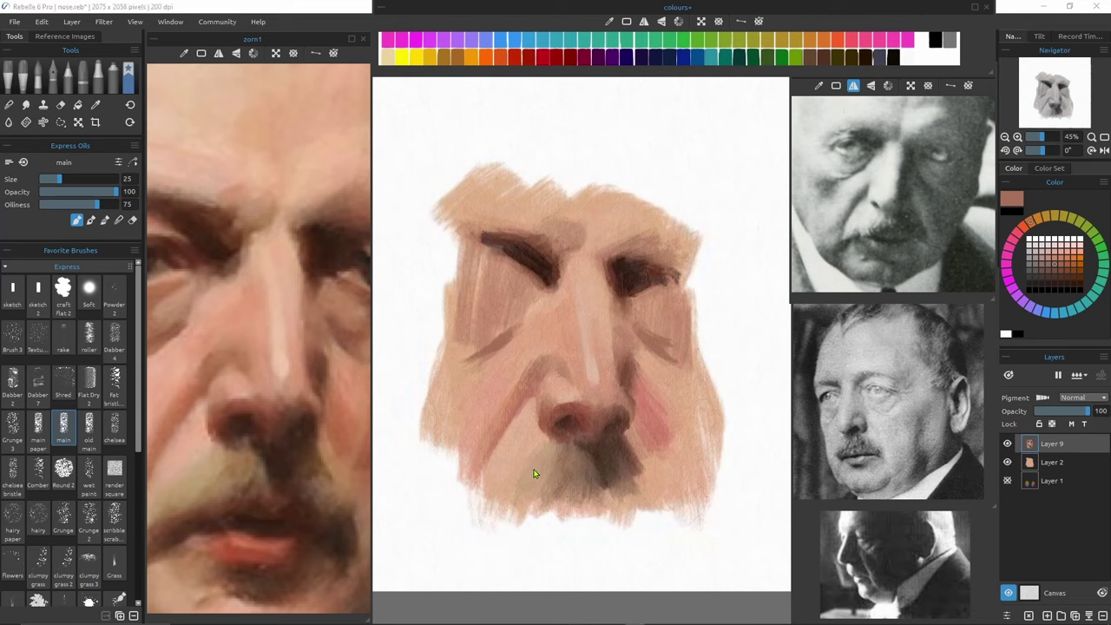
Paint the lighter left side of the upper lip with a sampled tan at size 30.
{"action": "left_click", "coordinate": [534, 473], "text": "ctrl"}
{"action": "key", "text": "]"}
{"action": "mouse_move", "coordinate": [526, 451]}
{"action": "left_mouse_down"}
{"action": "mouse_move", "coordinate": [525, 480]}
{"action": "mouse_move", "coordinate": [503, 498]}
{"action": "left_mouse_up"}
{"action": "key", "text": "n"}
{"action": "key", "text": "b"}
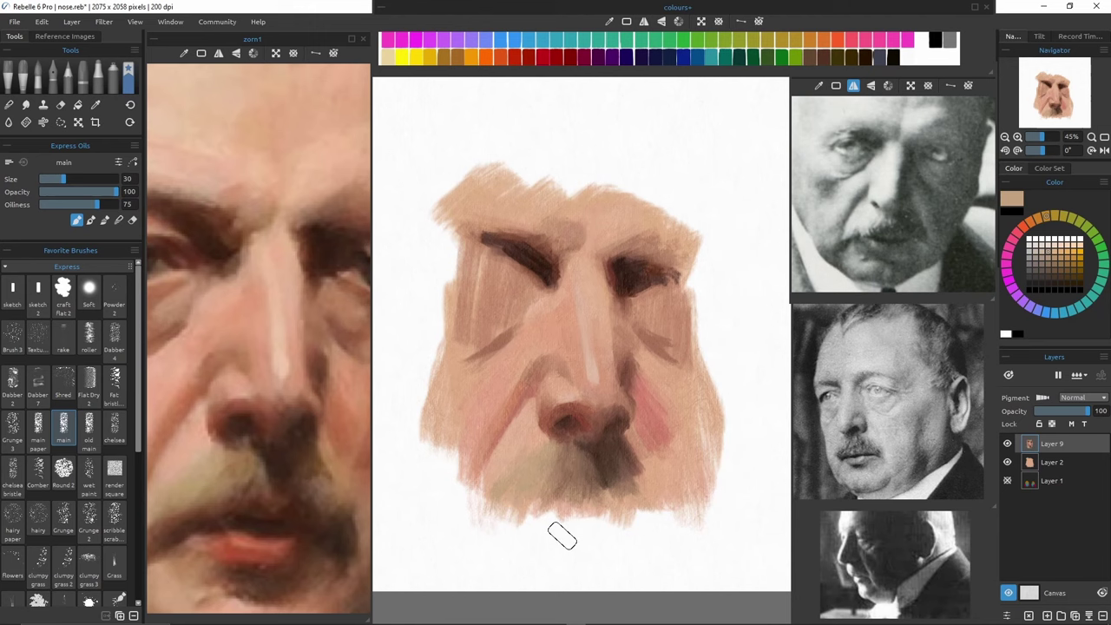
{"action": "key", "text": "alt+Tab"}
Refine the left nostril and its wing with sampled dark brown, reddish brown and pale skin tones at size 20.
{"action": "scroll", "coordinate": [562, 422], "scroll_direction": "up", "scroll_amount": 3}
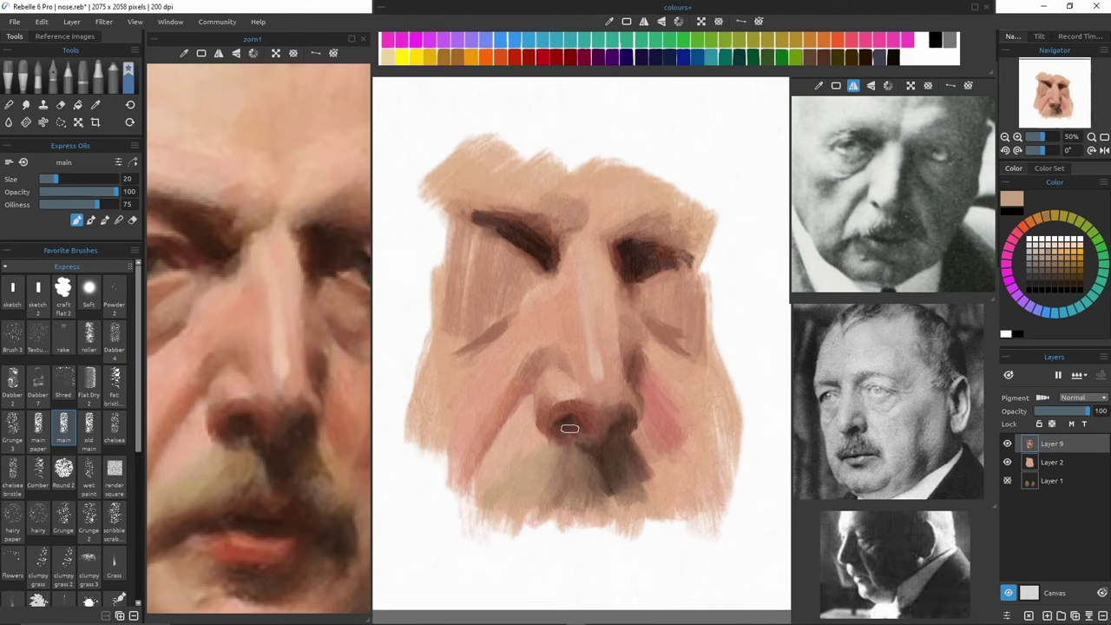
{"action": "left_click", "coordinate": [563, 420], "text": "alt"}
{"action": "key", "text": "["}
{"action": "key", "text": "["}
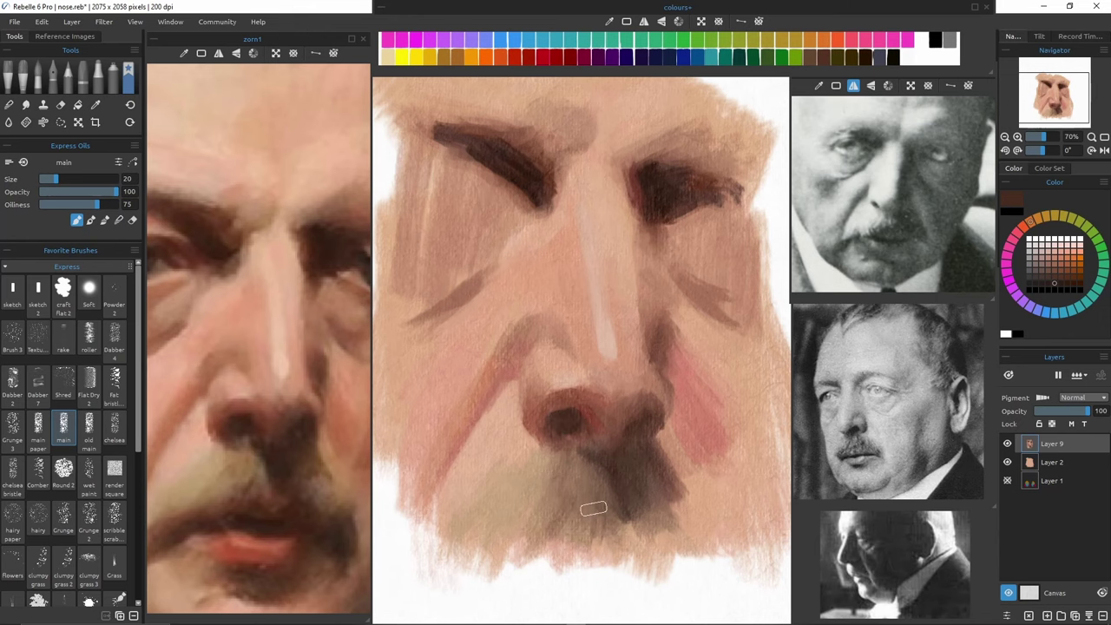
{"action": "scroll", "coordinate": [564, 430], "scroll_direction": "down", "scroll_amount": 2}
{"action": "left_click", "coordinate": [566, 427], "text": "ctrl"}
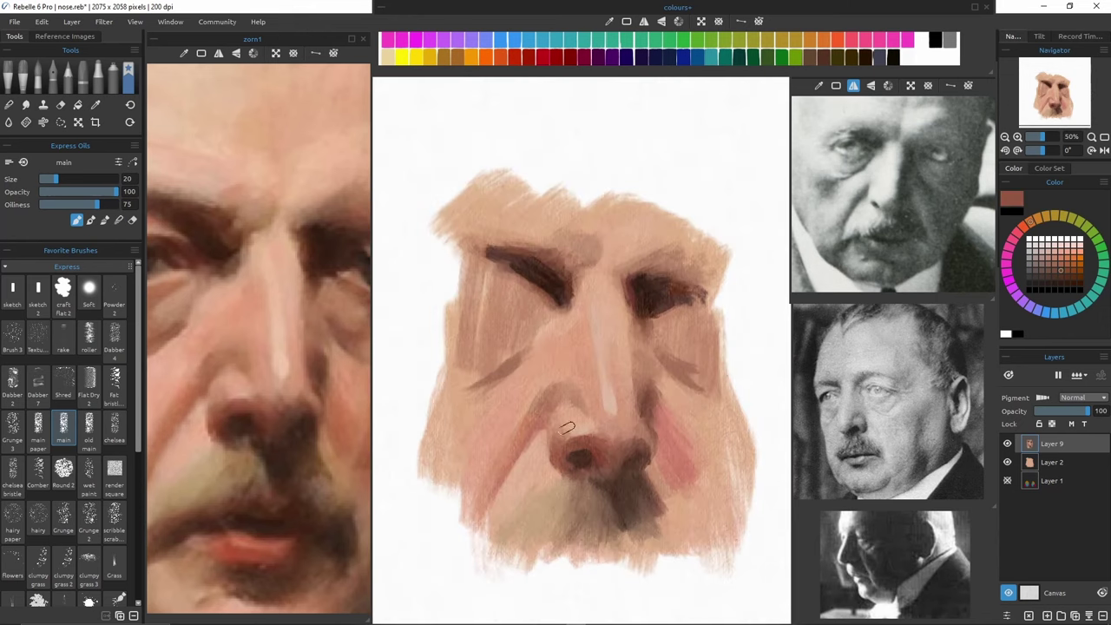
{"action": "scroll", "coordinate": [566, 427], "scroll_direction": "up", "scroll_amount": 2}
{"action": "left_click", "coordinate": [517, 464], "text": "ctrl"}
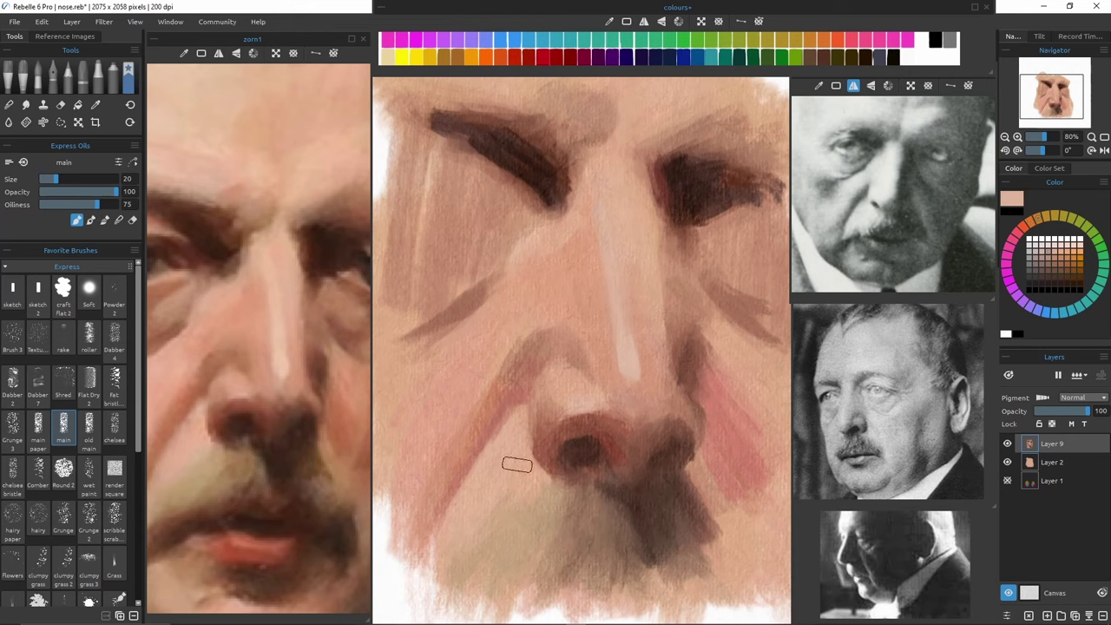
Fit the whole painting to the screen and save the file.
{"action": "scroll", "coordinate": [520, 460], "scroll_direction": "down", "scroll_amount": 4}
{"action": "left_click", "coordinate": [1103, 136]}
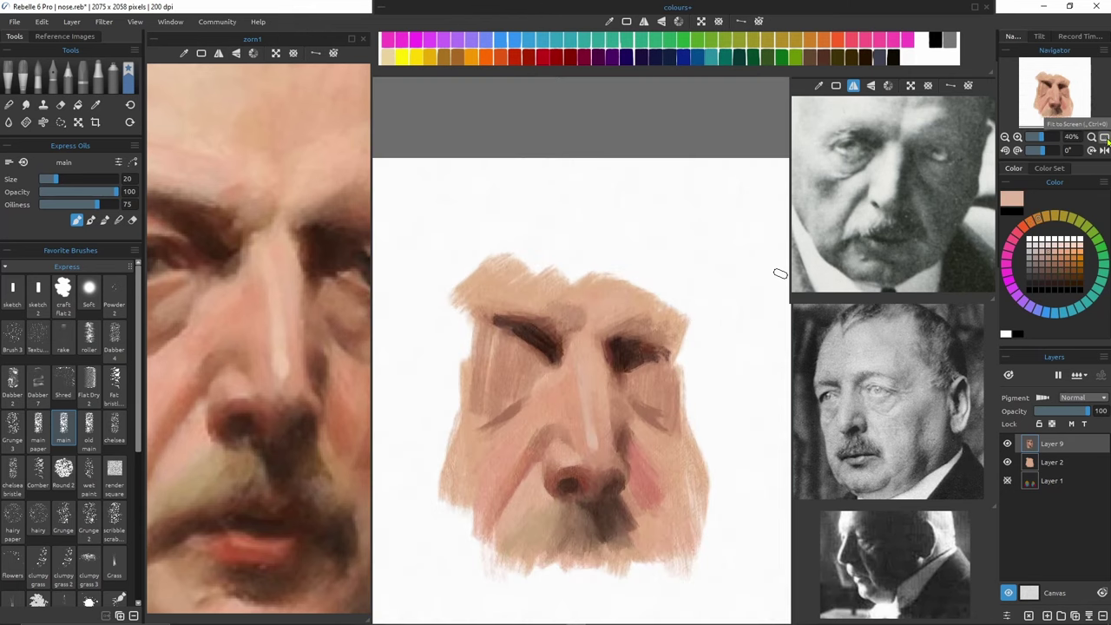
{"action": "key", "text": "ctrl+s"}
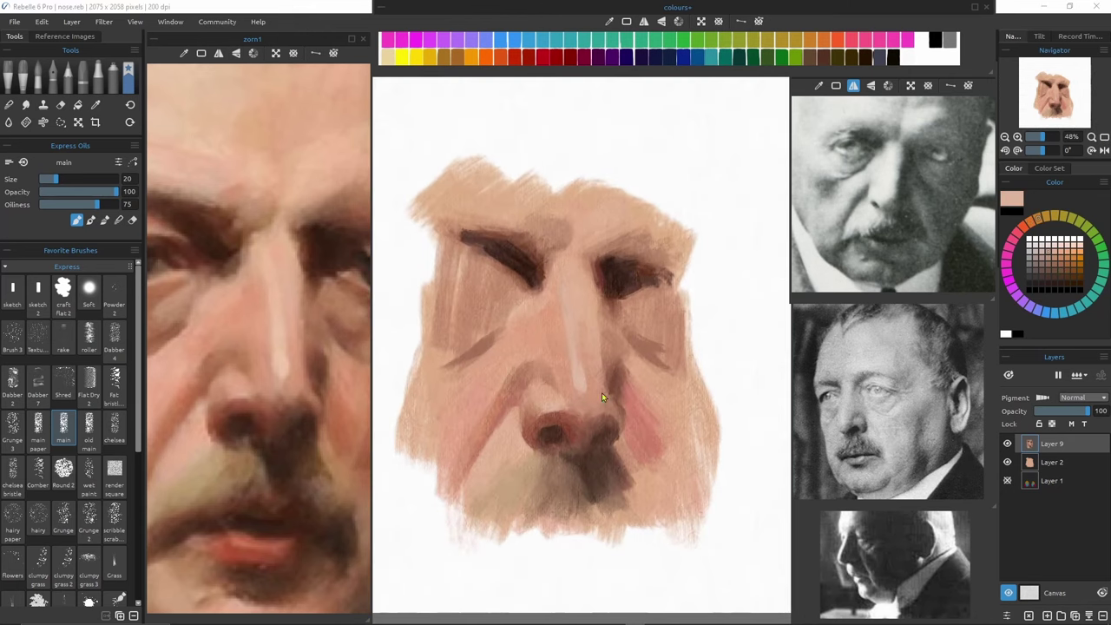
Smooth the side plane of the nose and the right cheek with sampled skin tones at sizes 25 and 30.
{"action": "left_click", "coordinate": [562, 346], "text": "alt"}
{"action": "left_click_drag", "start_coordinate": [559, 304], "coordinate": [564, 353]}
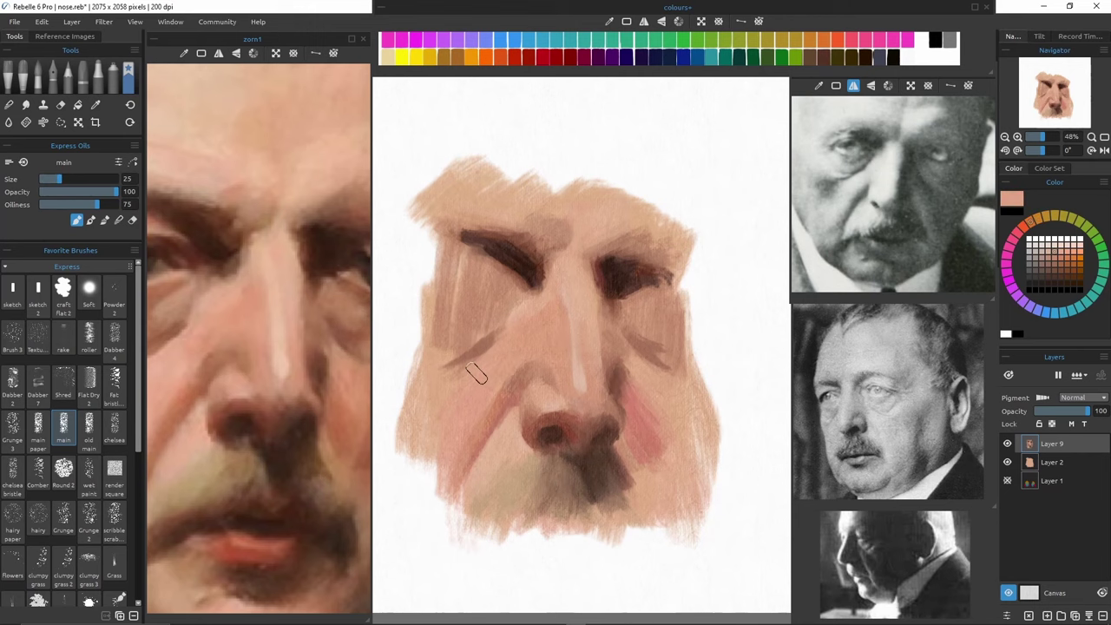
{"action": "left_click", "coordinate": [652, 352], "text": "alt"}
{"action": "mouse_move", "coordinate": [649, 365]}
{"action": "left_mouse_down"}
{"action": "mouse_move", "coordinate": [679, 439]}
{"action": "mouse_move", "coordinate": [708, 470]}
{"action": "left_mouse_up"}
{"action": "key", "text": "b"}
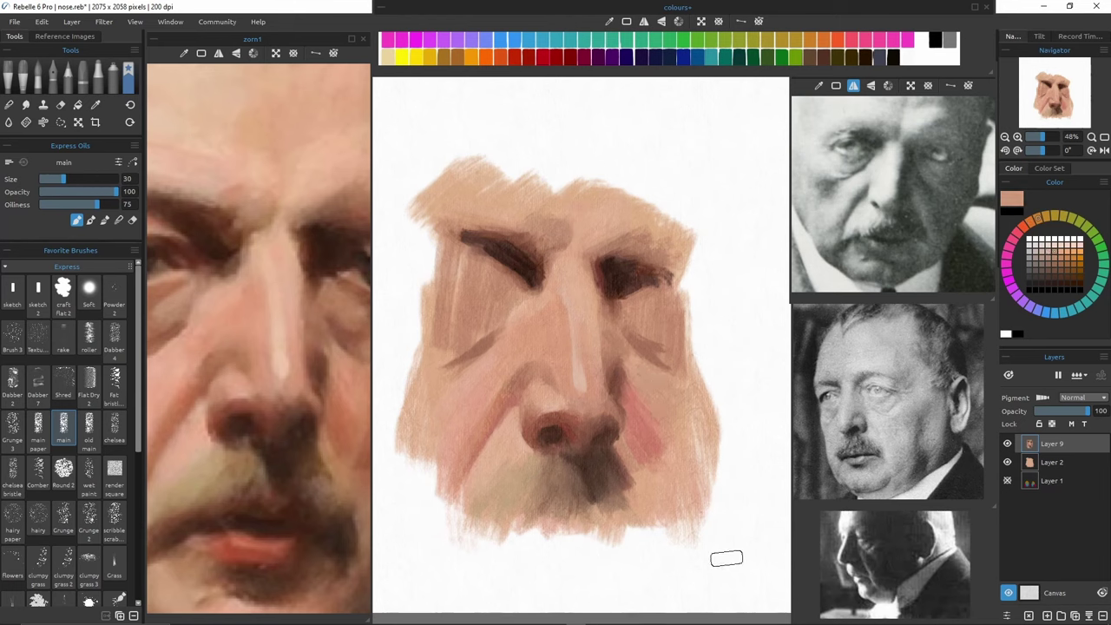
{"action": "key", "text": "b"}
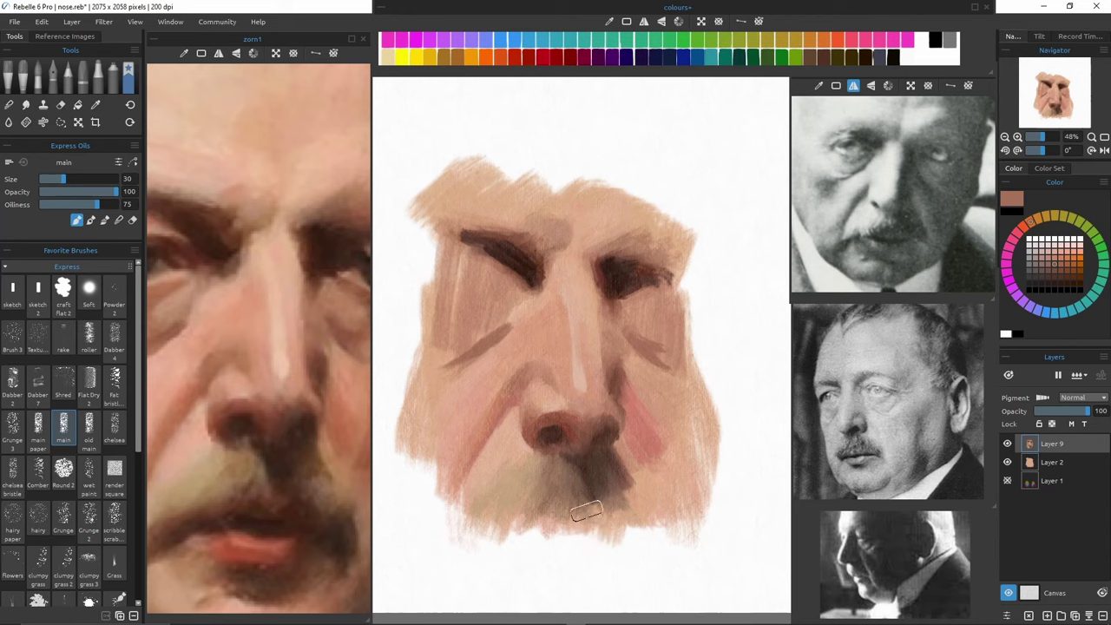
Adjust the painting layer's Levels with midtones at -0.10 and the white input level at 245.
{"action": "left_click", "coordinate": [104, 22]}
{"action": "left_click", "coordinate": [115, 51]}
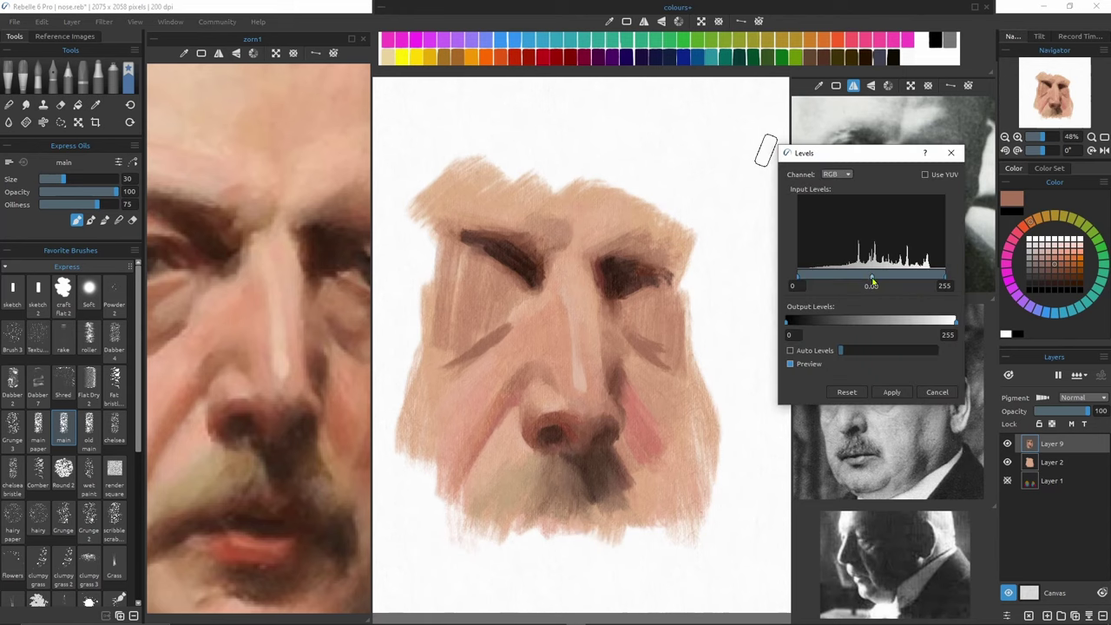
{"action": "left_click_drag", "start_coordinate": [870, 281], "coordinate": [863, 281]}
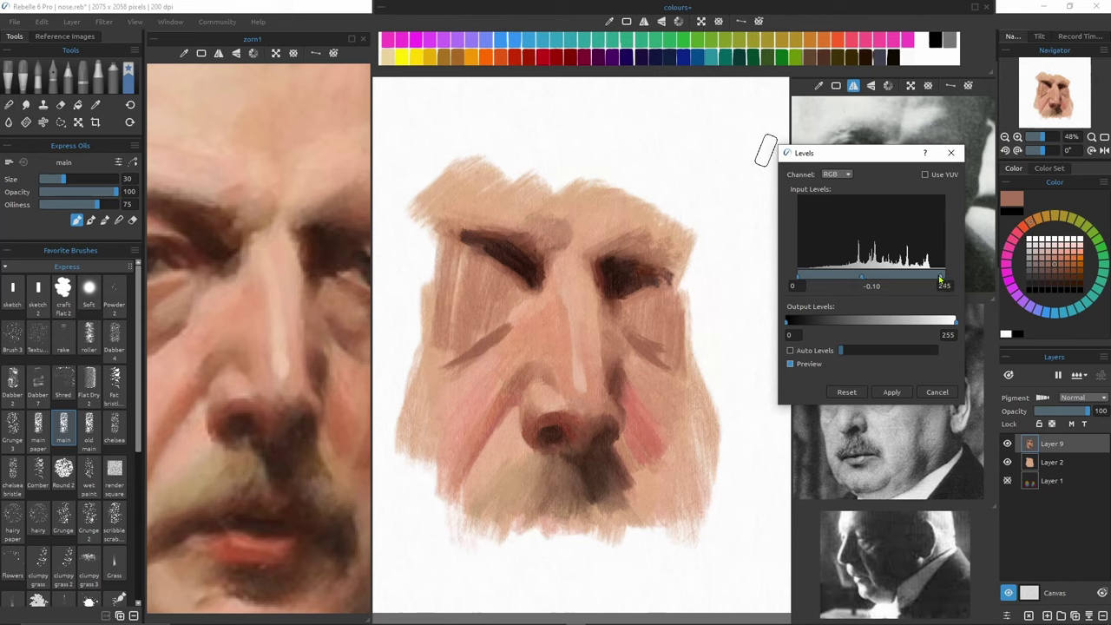
{"action": "key", "text": "Return"}
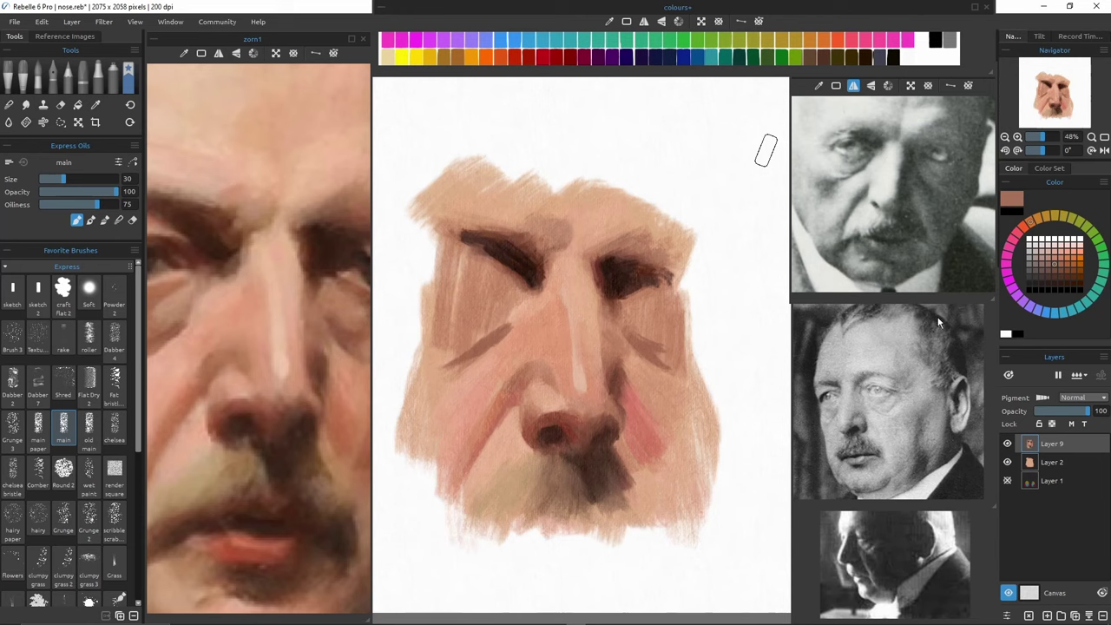
Soften the right cheek's pink patch with sampled skin tones, reducing the brush to size 25.
{"action": "left_click", "coordinate": [591, 315], "text": "alt"}
{"action": "key", "text": "["}
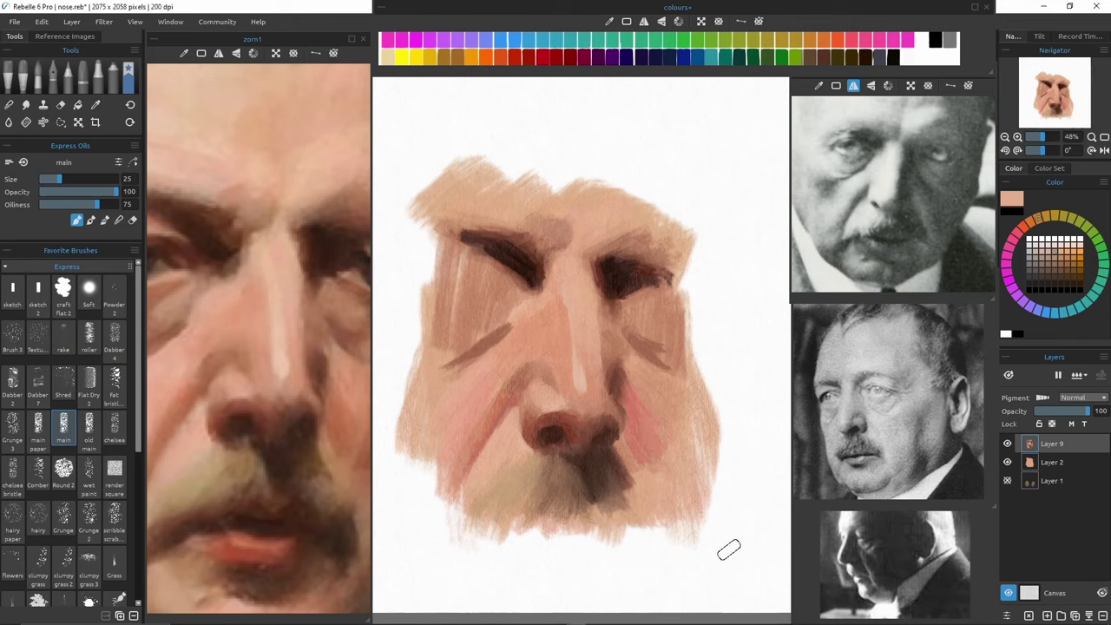
{"action": "key", "text": "n"}
{"action": "key", "text": "b"}
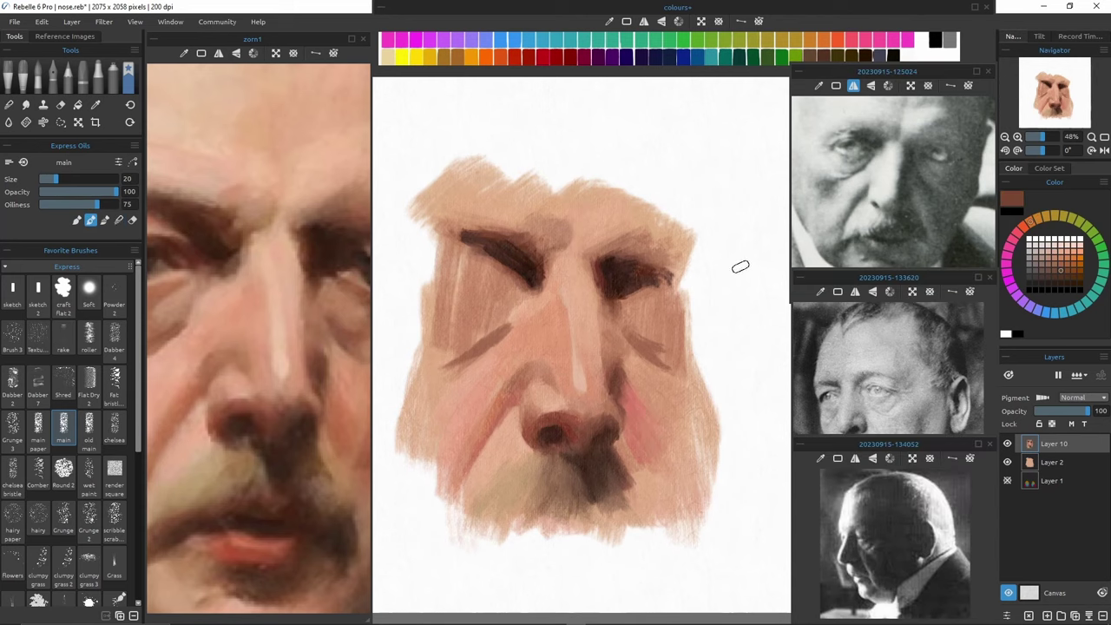
Reshape the eye sockets and pink cheek area with the Soft Fast liquify brush at size 60.
{"action": "left_click", "coordinate": [26, 105]}
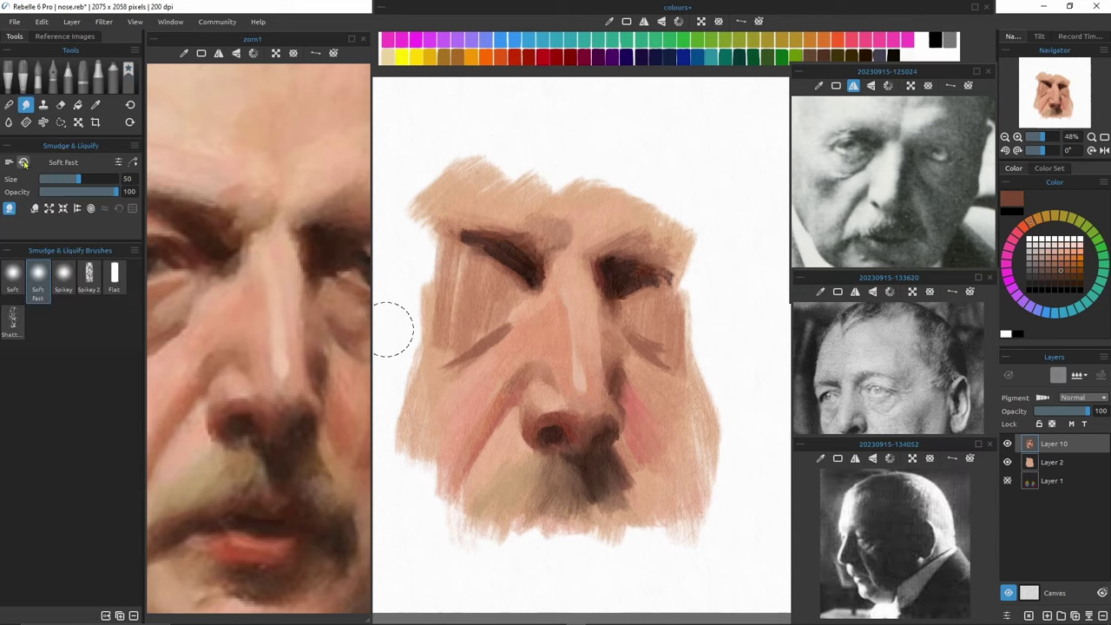
{"action": "mouse_move", "coordinate": [527, 230]}
{"action": "left_mouse_down"}
{"action": "mouse_move", "coordinate": [552, 263]}
{"action": "mouse_move", "coordinate": [560, 248]}
{"action": "mouse_move", "coordinate": [556, 283]}
{"action": "mouse_move", "coordinate": [549, 266]}
{"action": "mouse_move", "coordinate": [575, 284]}
{"action": "left_mouse_up"}
{"action": "left_click_drag", "start_coordinate": [641, 259], "coordinate": [670, 279]}
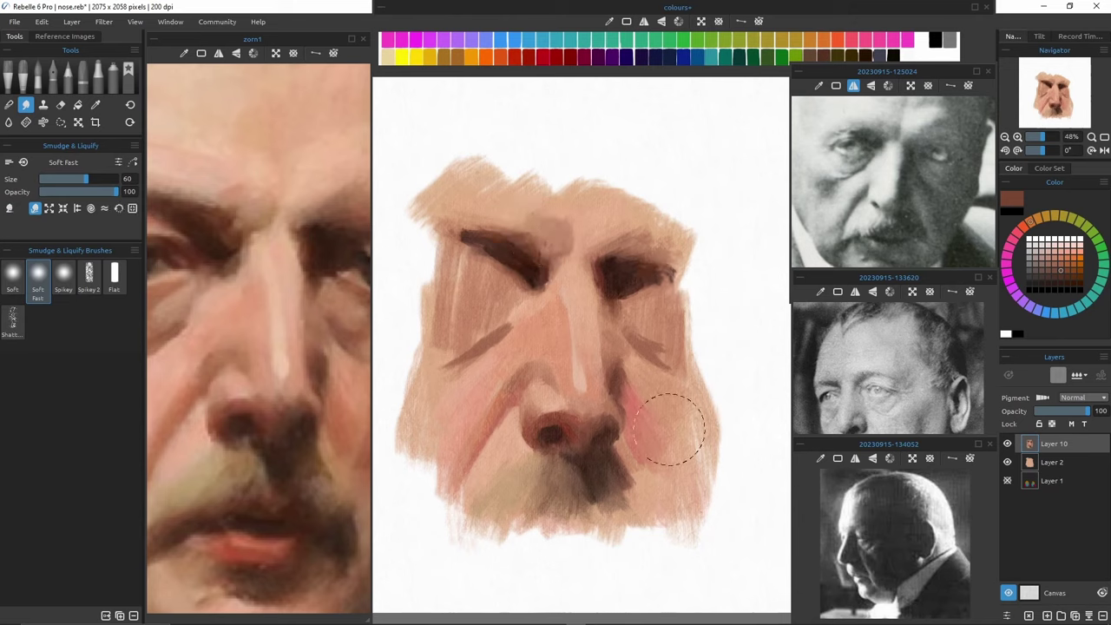
{"action": "key", "text": "b"}
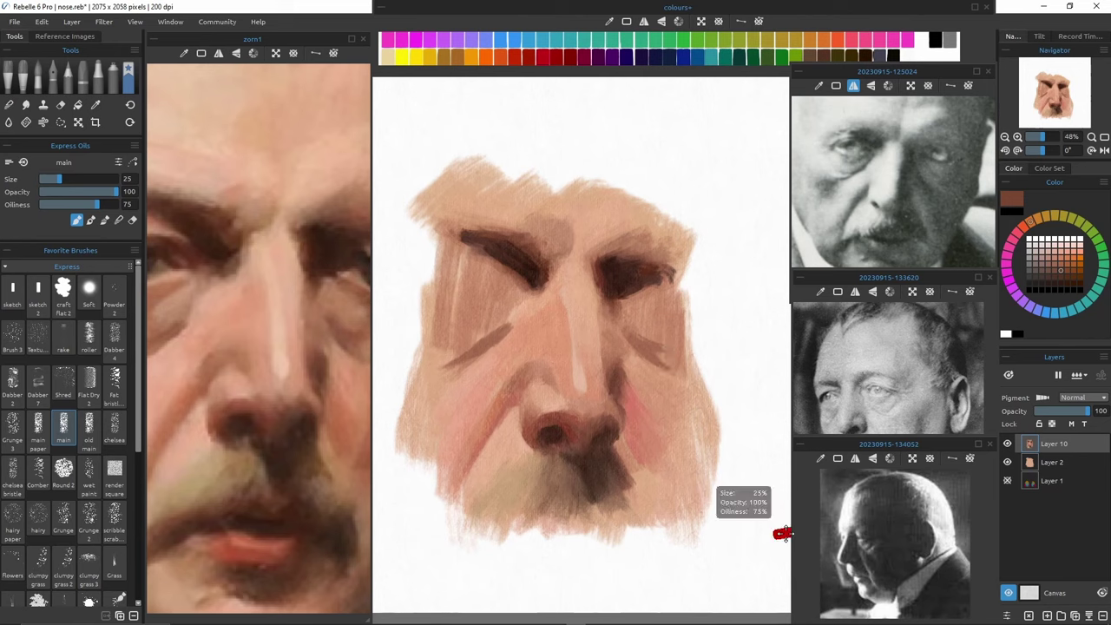
Add a new layer and set its blend mode to Lighten.
{"action": "key", "text": "ctrl+shift+n"}
{"action": "left_click", "coordinate": [1081, 397]}
{"action": "left_click", "coordinate": [1076, 413]}
Glaze the dark left eye socket with reddish brown at layer opacity 34 and merge the Lighten layer down.
{"action": "left_click", "coordinate": [514, 246], "text": "alt"}
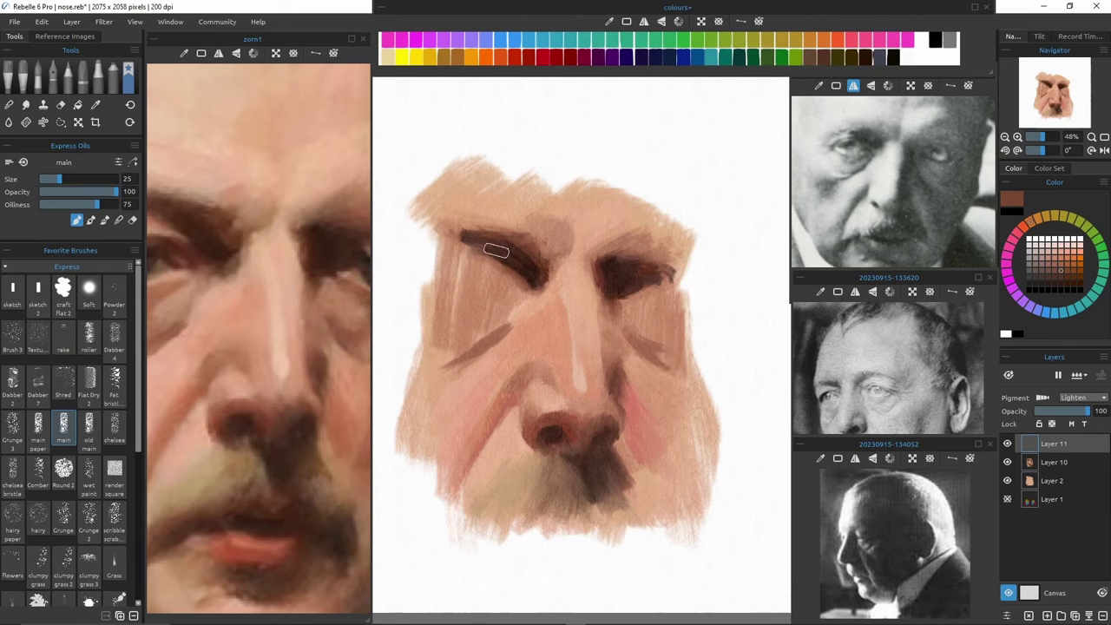
{"action": "key", "text": "n"}
{"action": "left_click_drag", "start_coordinate": [492, 248], "coordinate": [526, 274]}
{"action": "key", "text": "b"}
{"action": "left_click_drag", "start_coordinate": [1086, 411], "coordinate": [1055, 416]}
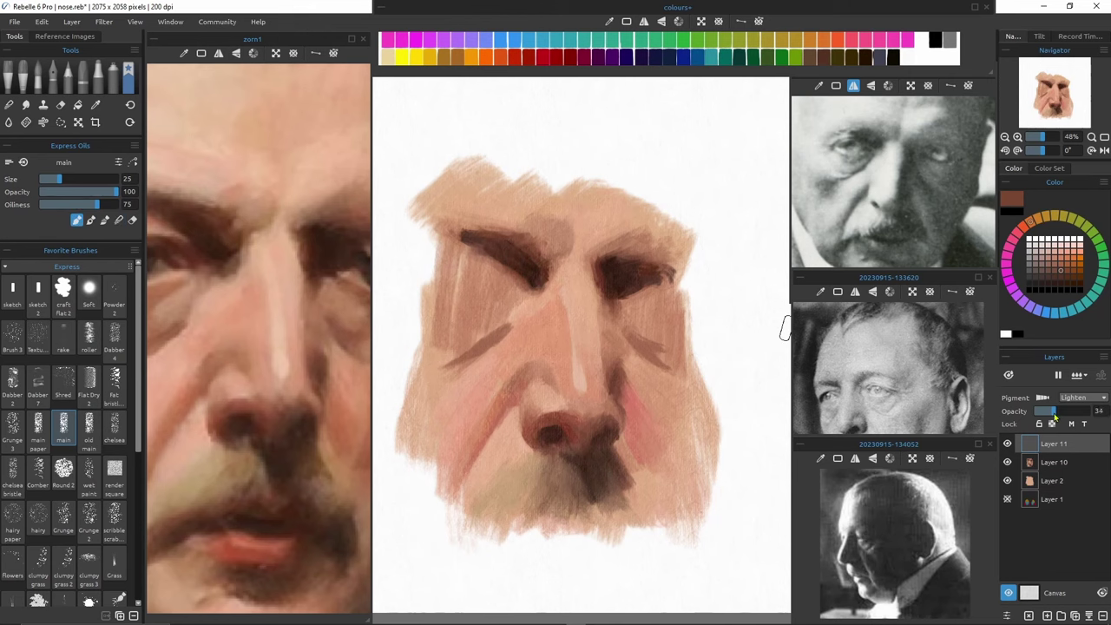
{"action": "key", "text": "ctrl+e"}
{"action": "scroll", "coordinate": [545, 365], "scroll_direction": "up", "scroll_amount": 3}
{"action": "scroll", "coordinate": [545, 366], "scroll_direction": "up", "scroll_amount": 1}
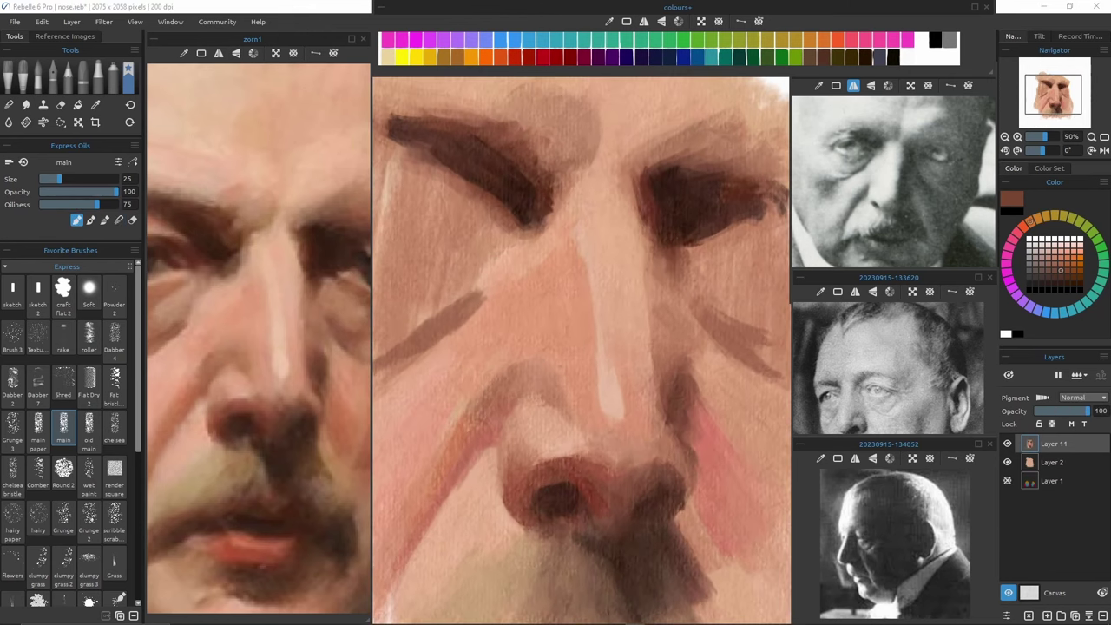